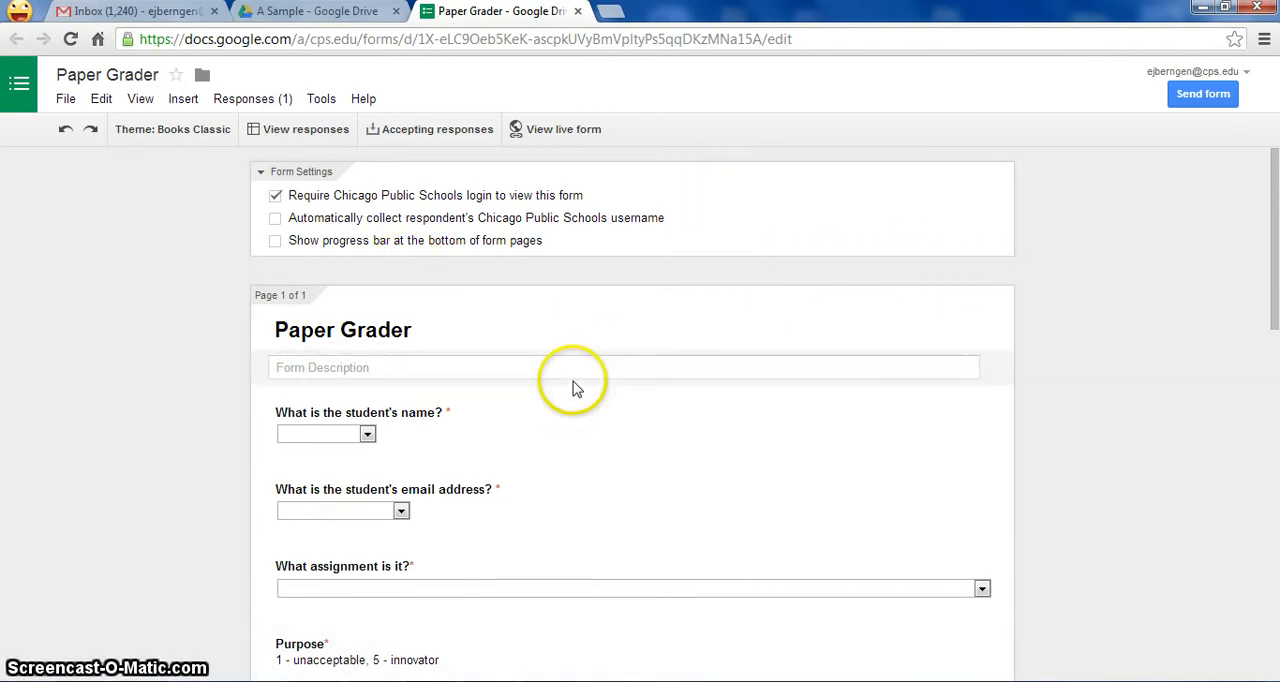
- Open the Paper Grader form's responses spreadsheet, checking the A Sample folder in Drive before returning to it
{"action": "left_click", "coordinate": [322, 140]}
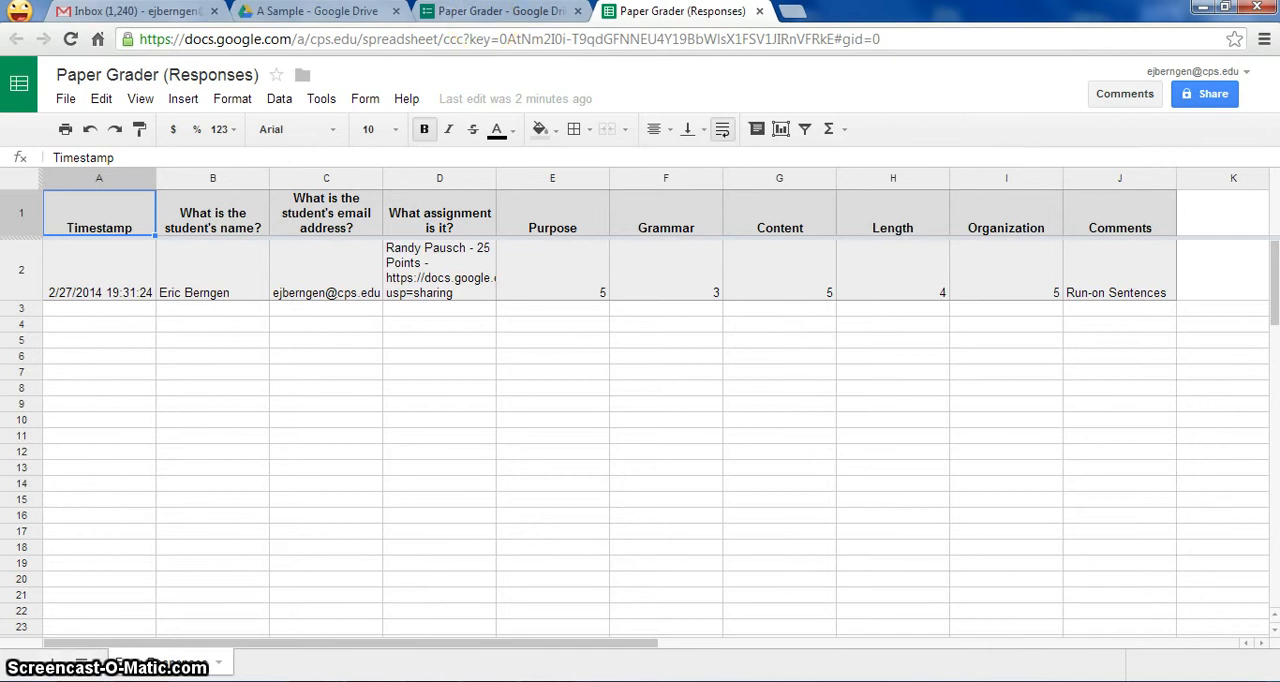
{"action": "left_click", "coordinate": [333, 20]}
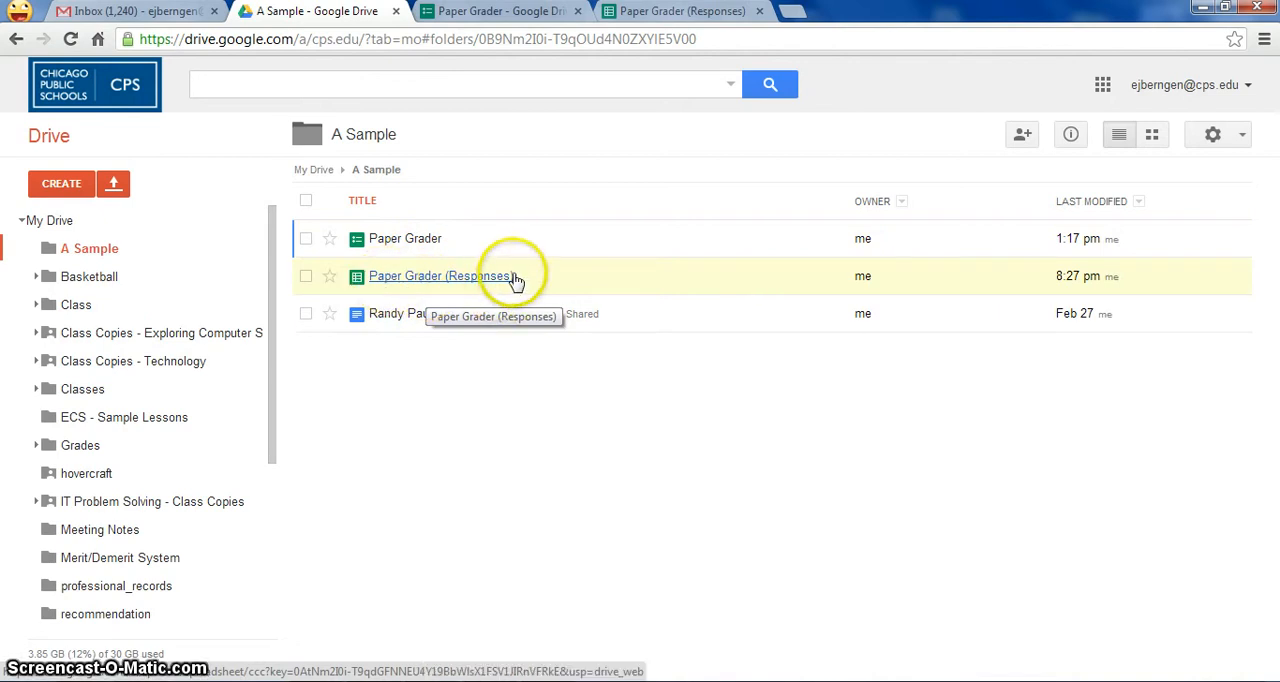
{"action": "left_click", "coordinate": [643, 20]}
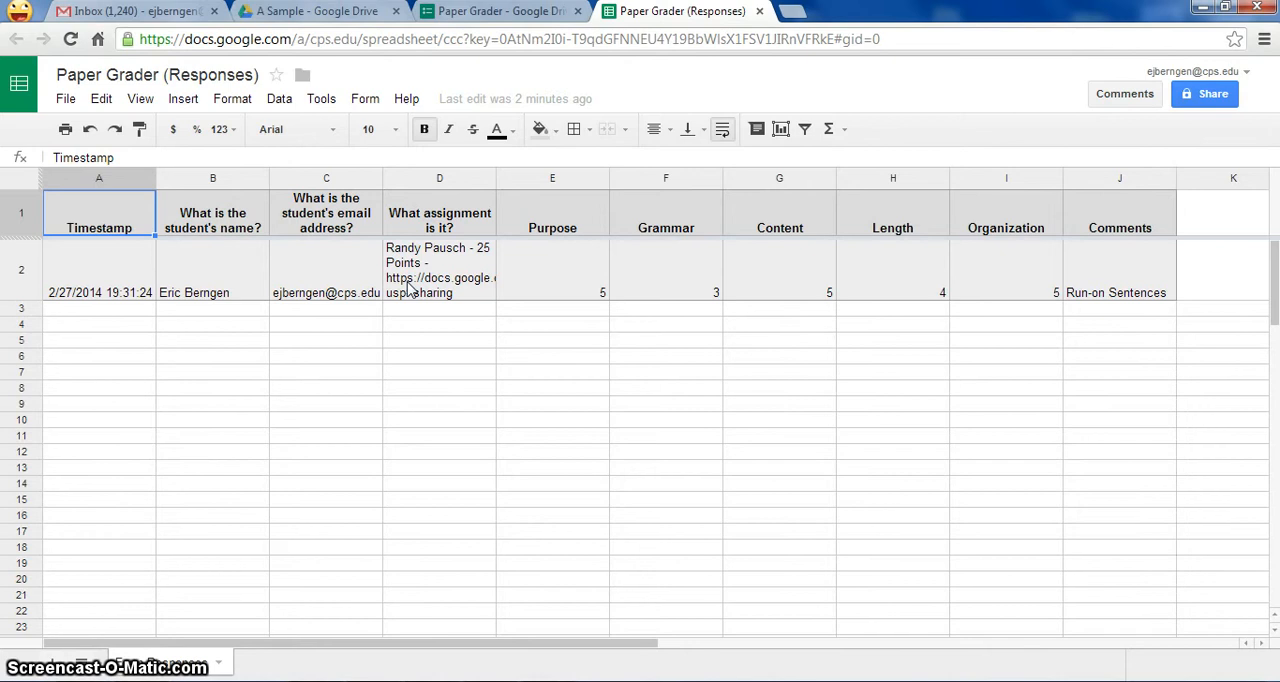
- Find the FormEmailer script in the Script Gallery by searching for "formemailer" and install it into the responses spreadsheet
{"action": "left_click", "coordinate": [180, 100]}
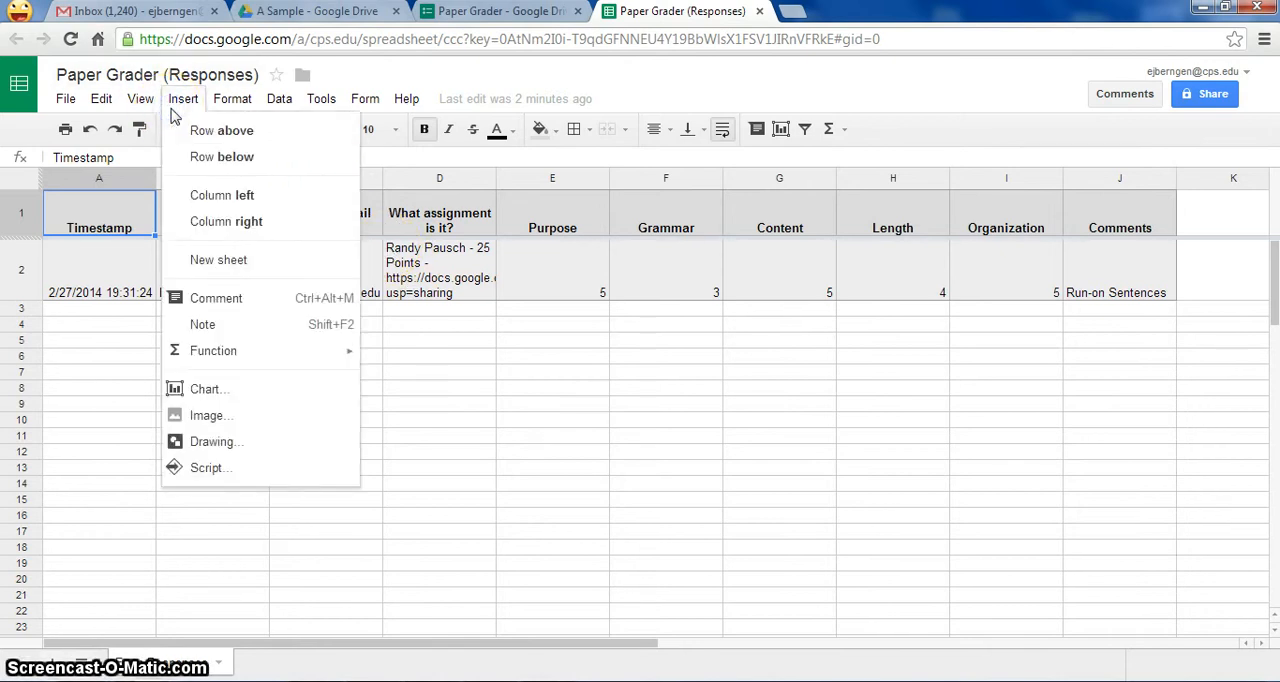
{"action": "left_click", "coordinate": [210, 470]}
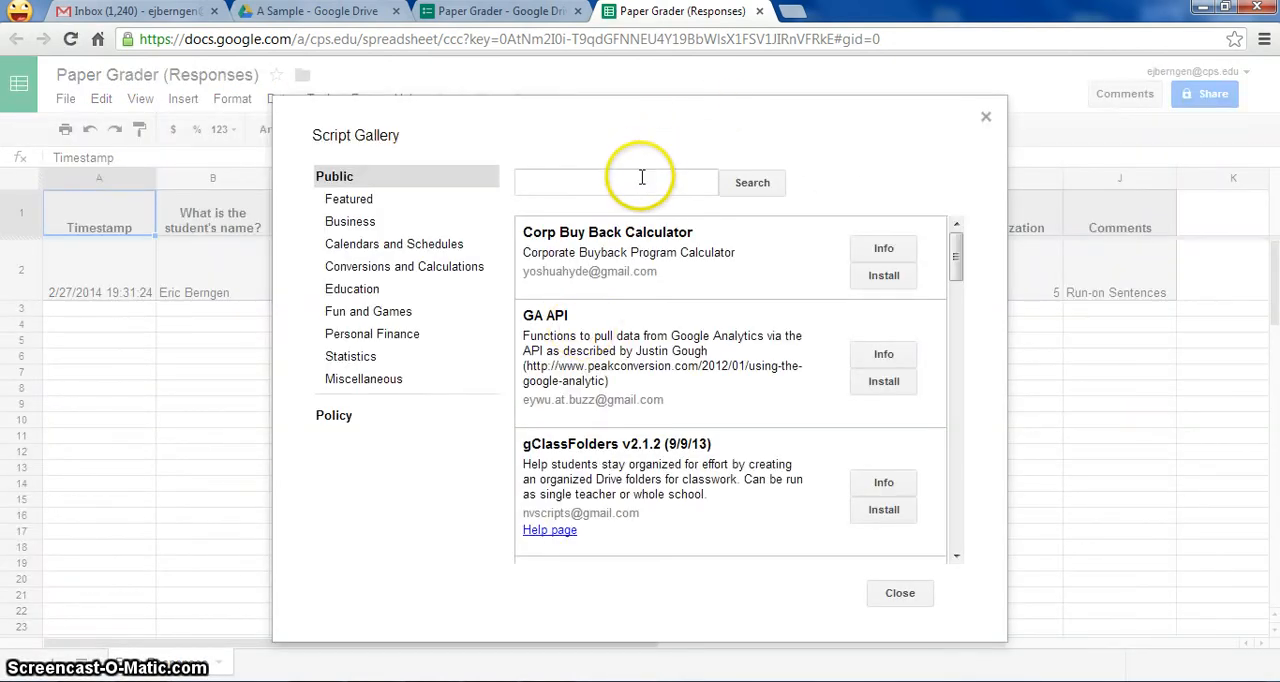
{"action": "left_click", "coordinate": [641, 180]}
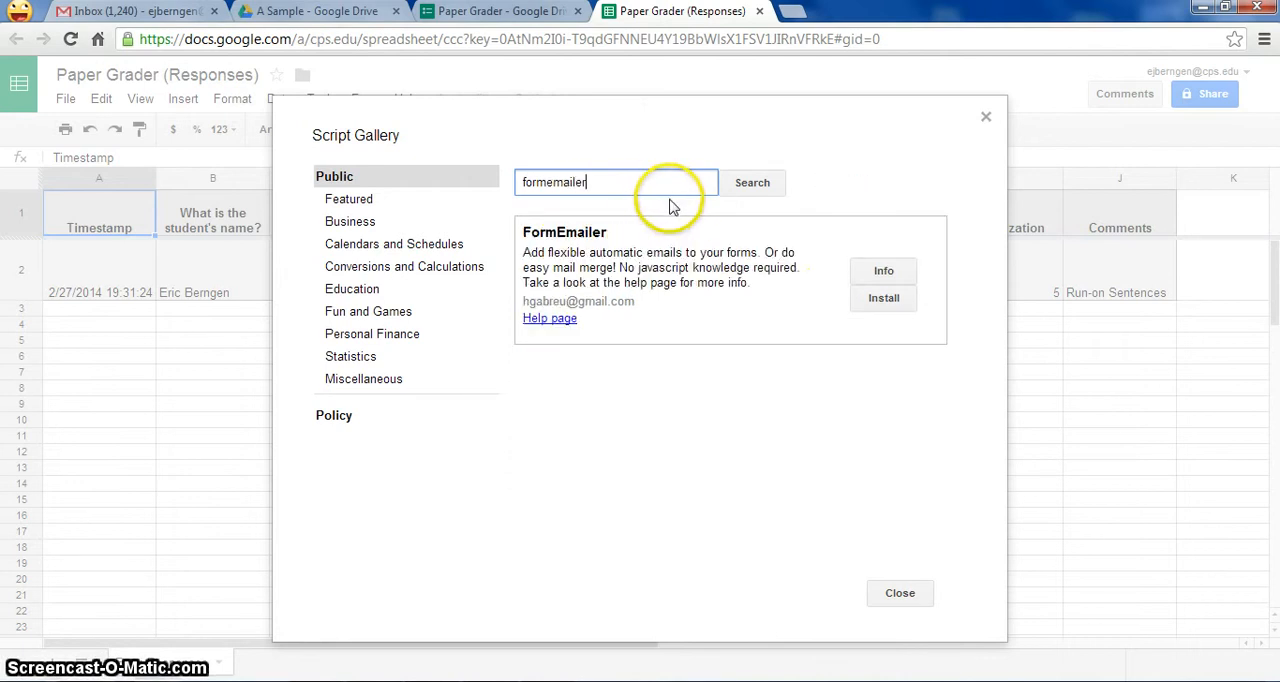
{"action": "left_click", "coordinate": [906, 306]}
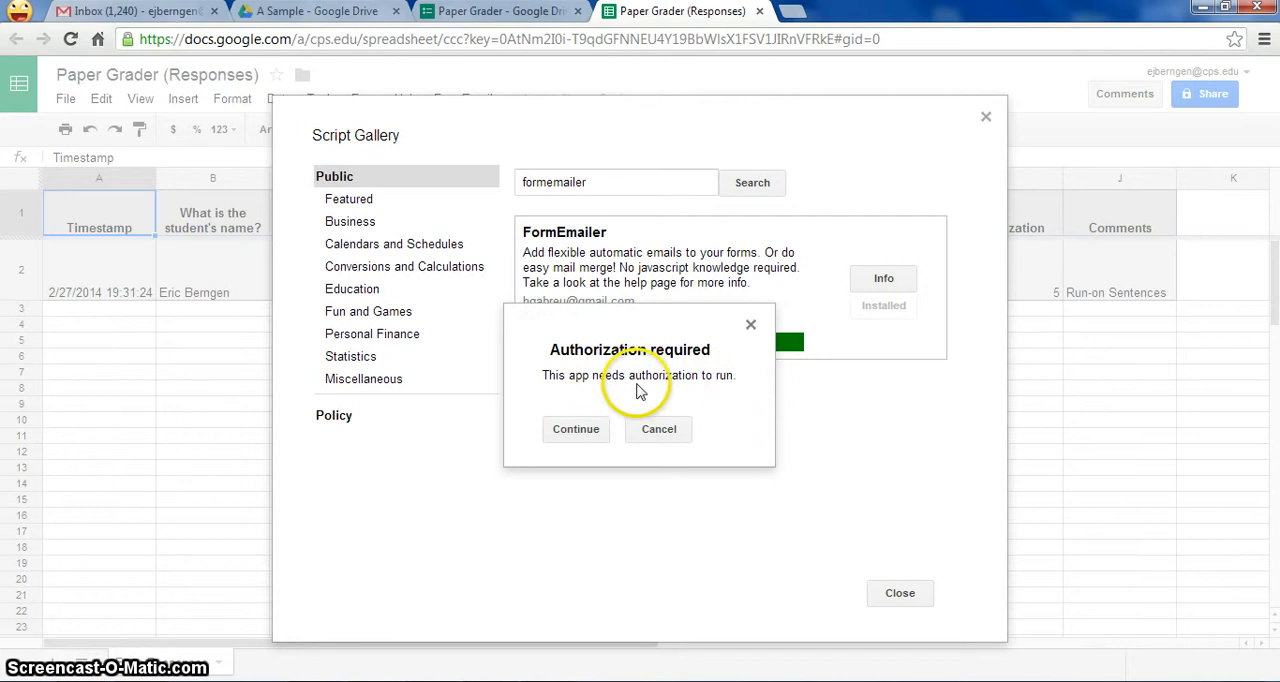
- Authorize FormEmailer by accepting its requested Google permissions, and close the Script Gallery
{"action": "left_click", "coordinate": [574, 430]}
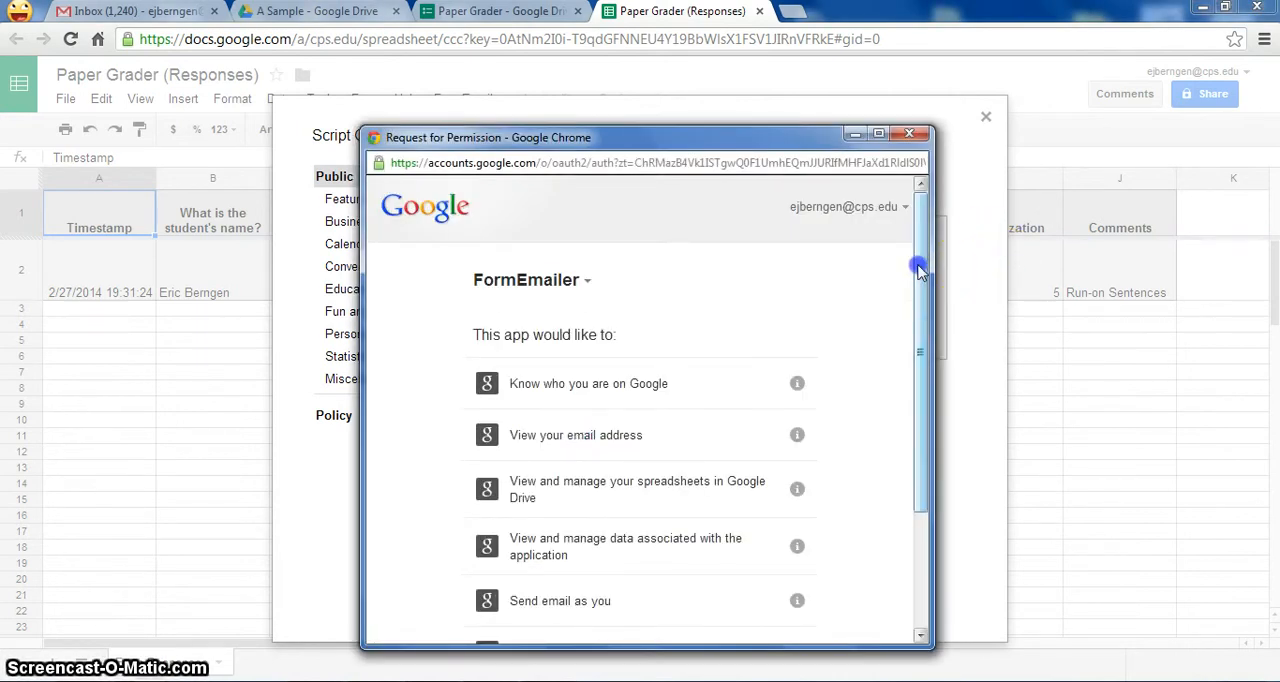
{"action": "left_click_drag", "start_coordinate": [920, 270], "coordinate": [920, 443]}
{"action": "left_click", "coordinate": [772, 600]}
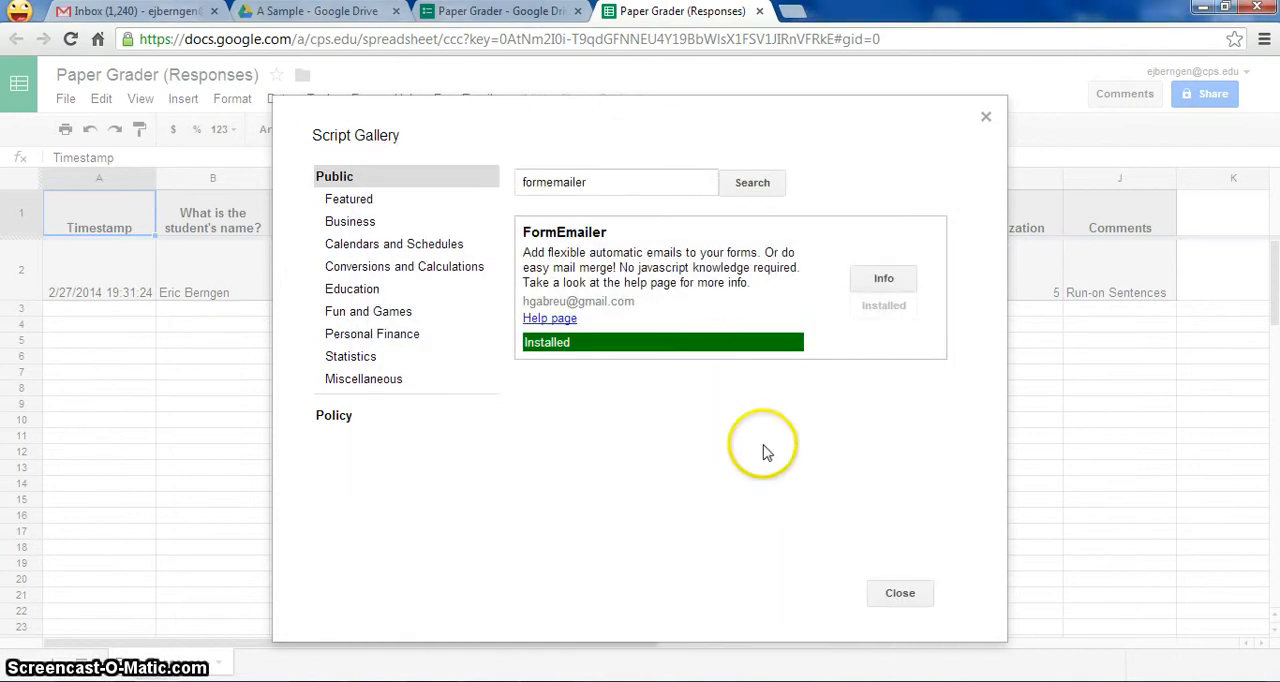
{"action": "left_click", "coordinate": [899, 598]}
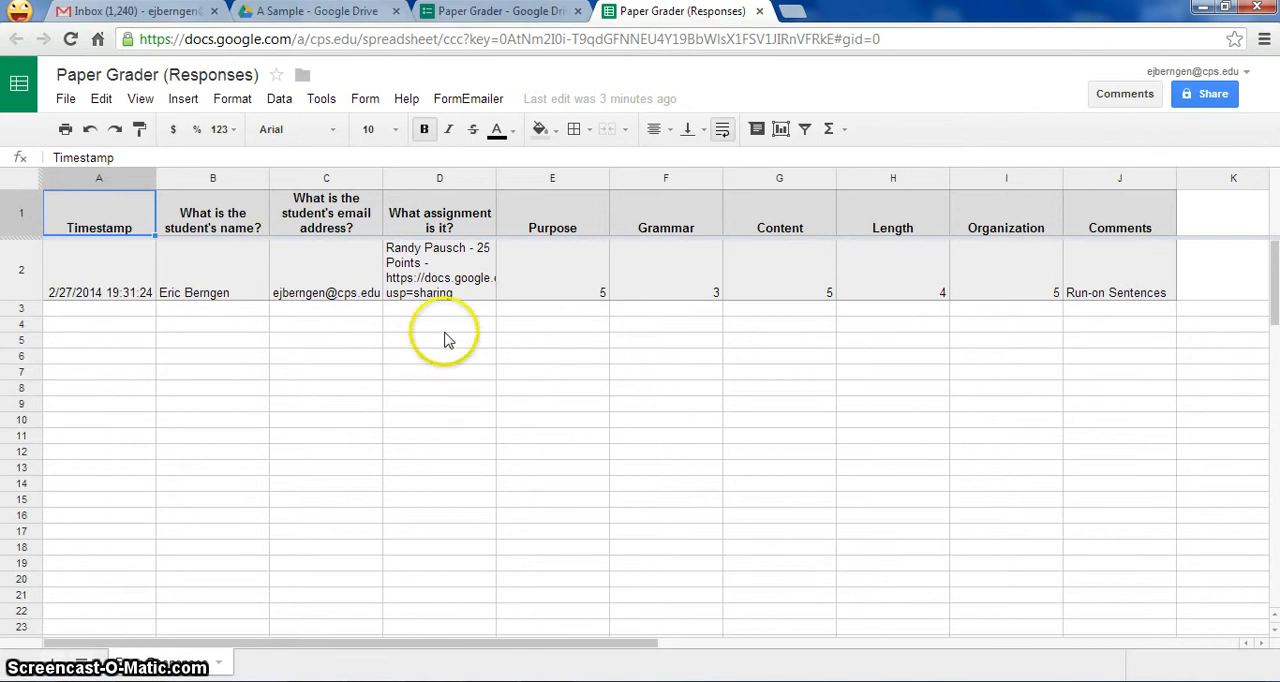
- Run FormEmailer's own installation with English (United States) as the language and Form Responses as the answers sheet
{"action": "left_click", "coordinate": [443, 100]}
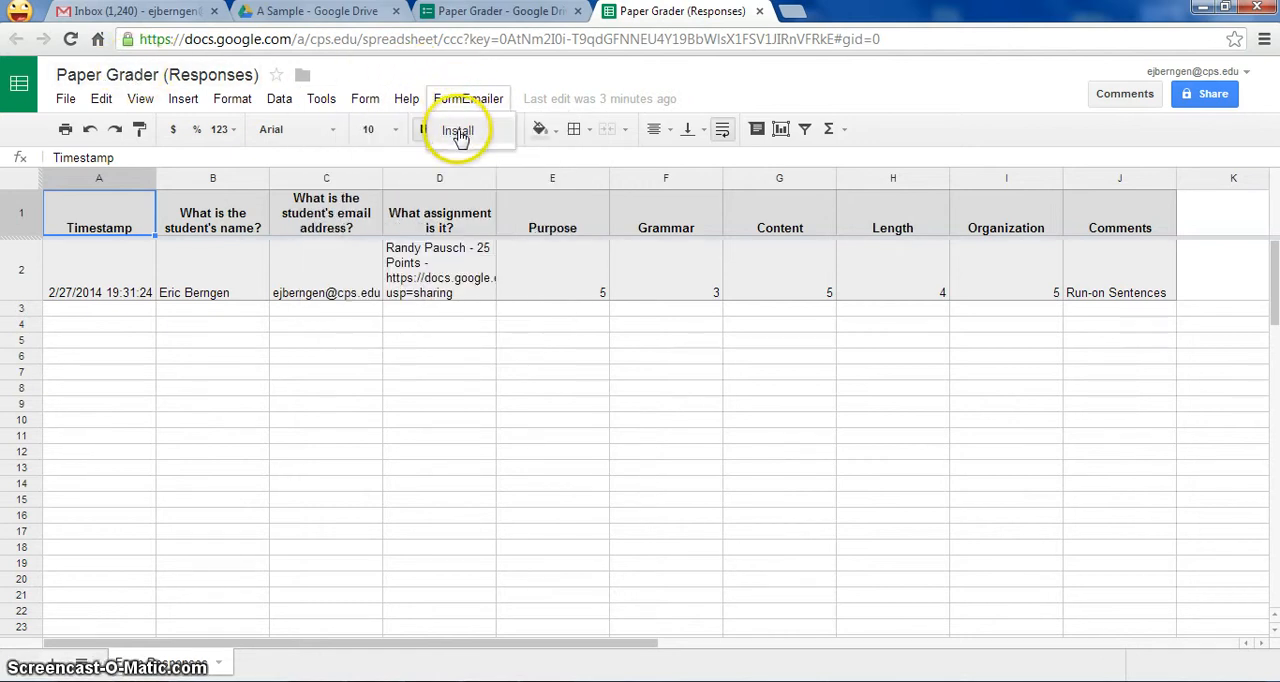
{"action": "left_click", "coordinate": [458, 133]}
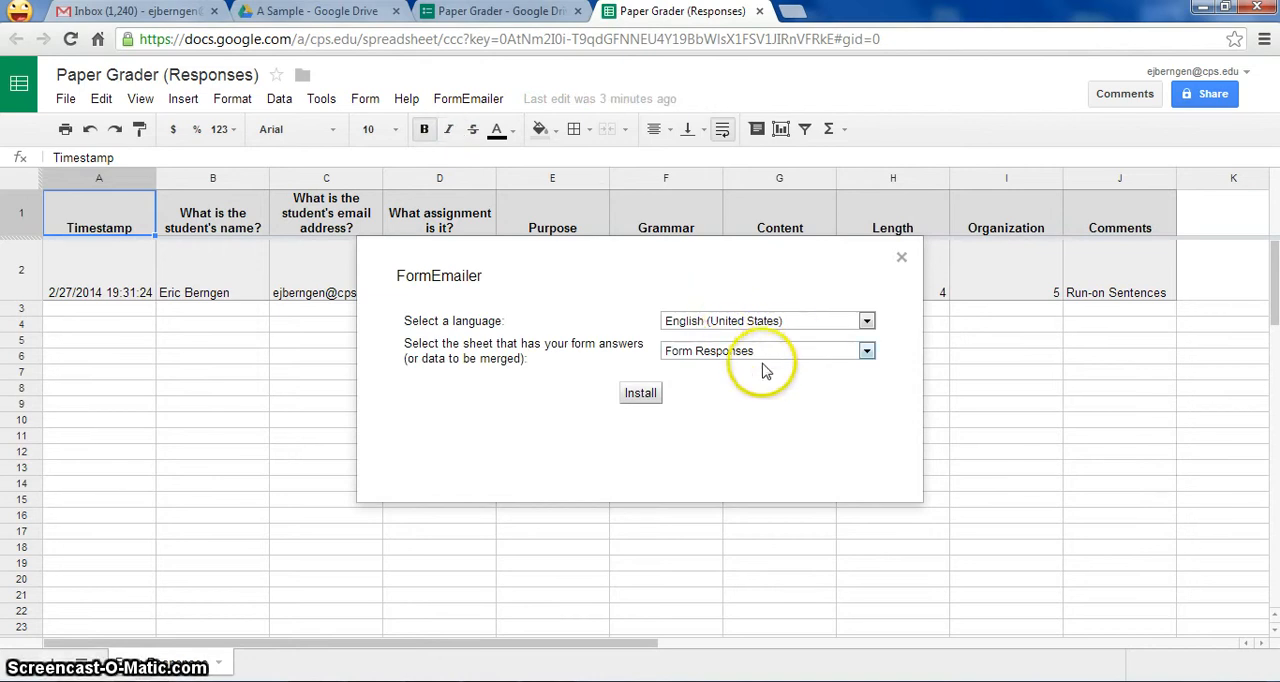
{"action": "left_click", "coordinate": [641, 395]}
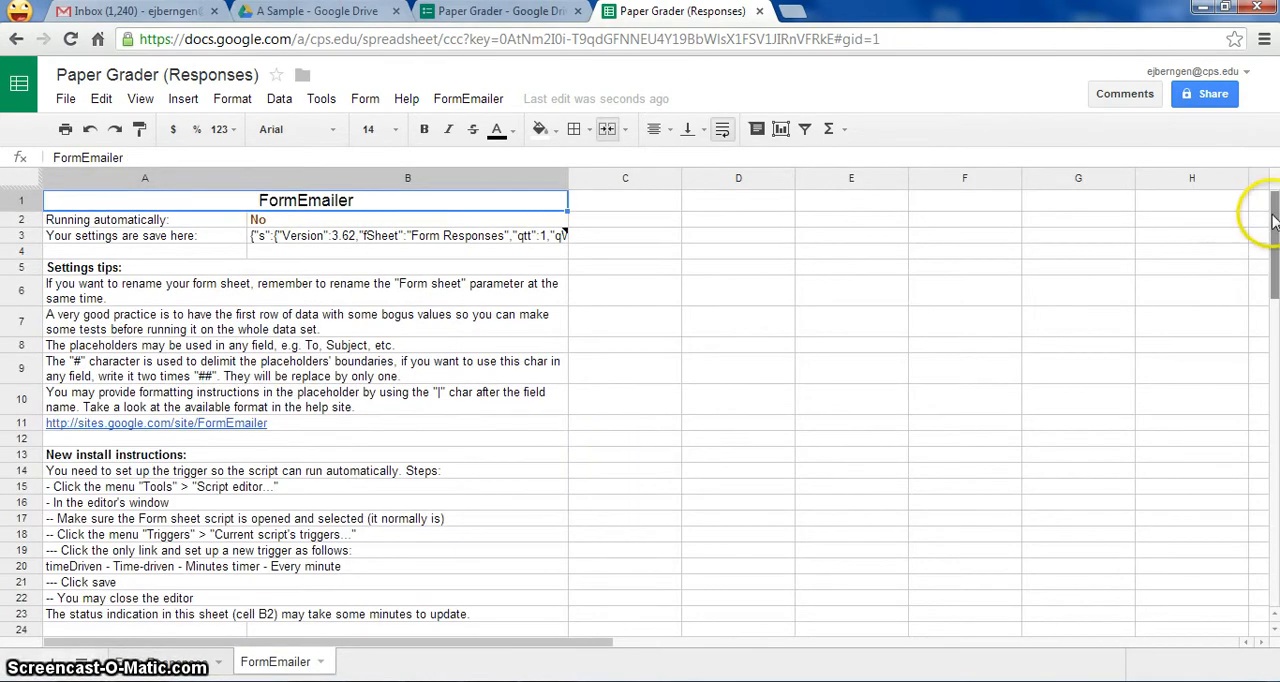
- Review the FormEmailer instructions sheet and compare it with the Form Responses sheet
{"action": "mouse_move", "coordinate": [1275, 214]}
{"action": "left_mouse_down"}
{"action": "mouse_move", "coordinate": [1269, 286]}
{"action": "mouse_move", "coordinate": [1274, 210]}
{"action": "left_mouse_up"}
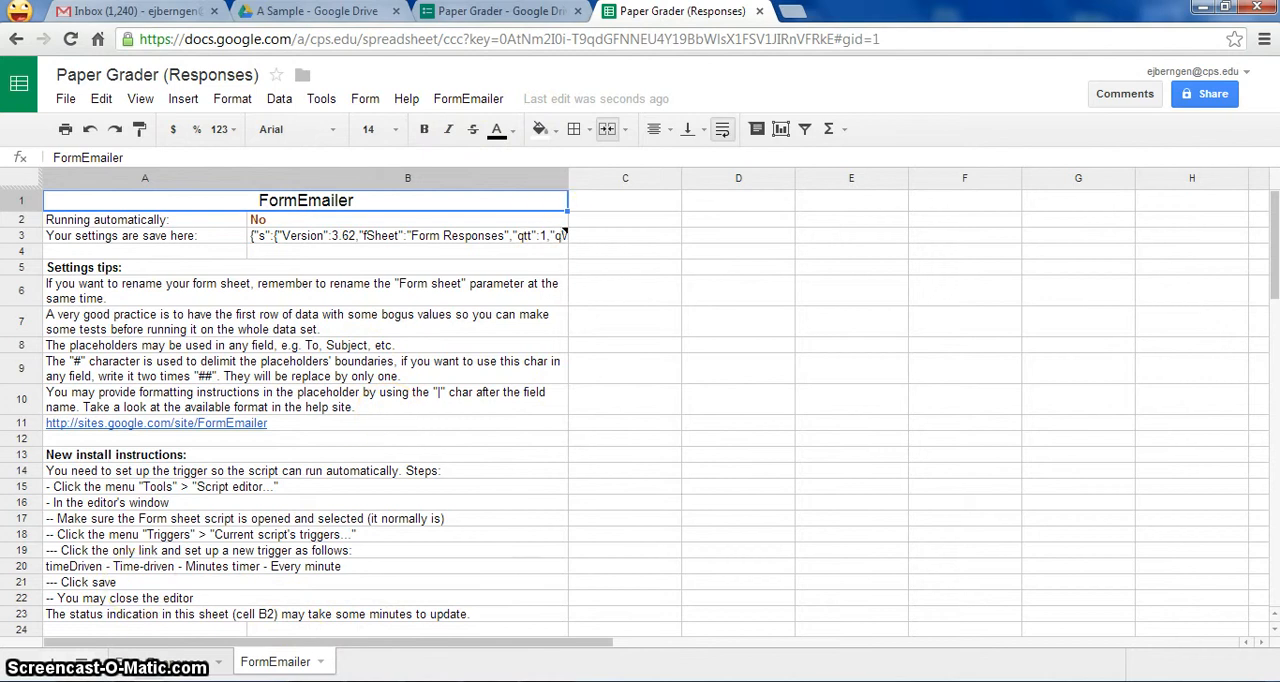
{"action": "left_click", "coordinate": [175, 663]}
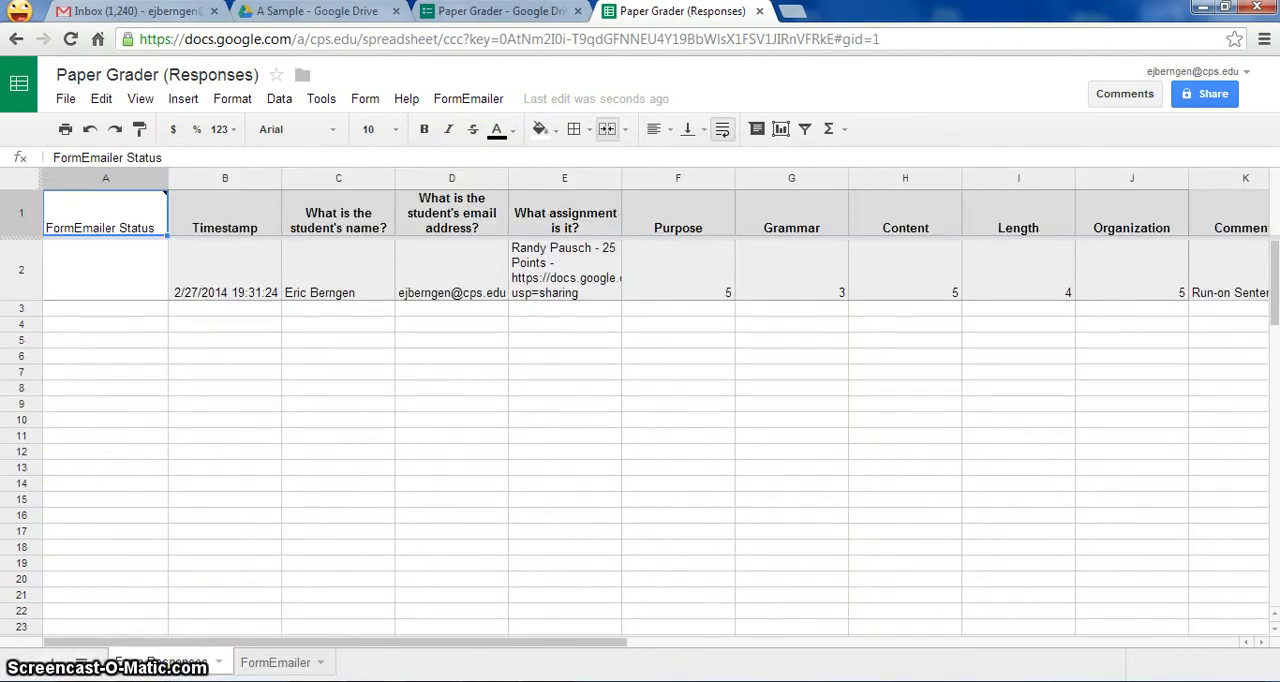
{"action": "left_click", "coordinate": [278, 663]}
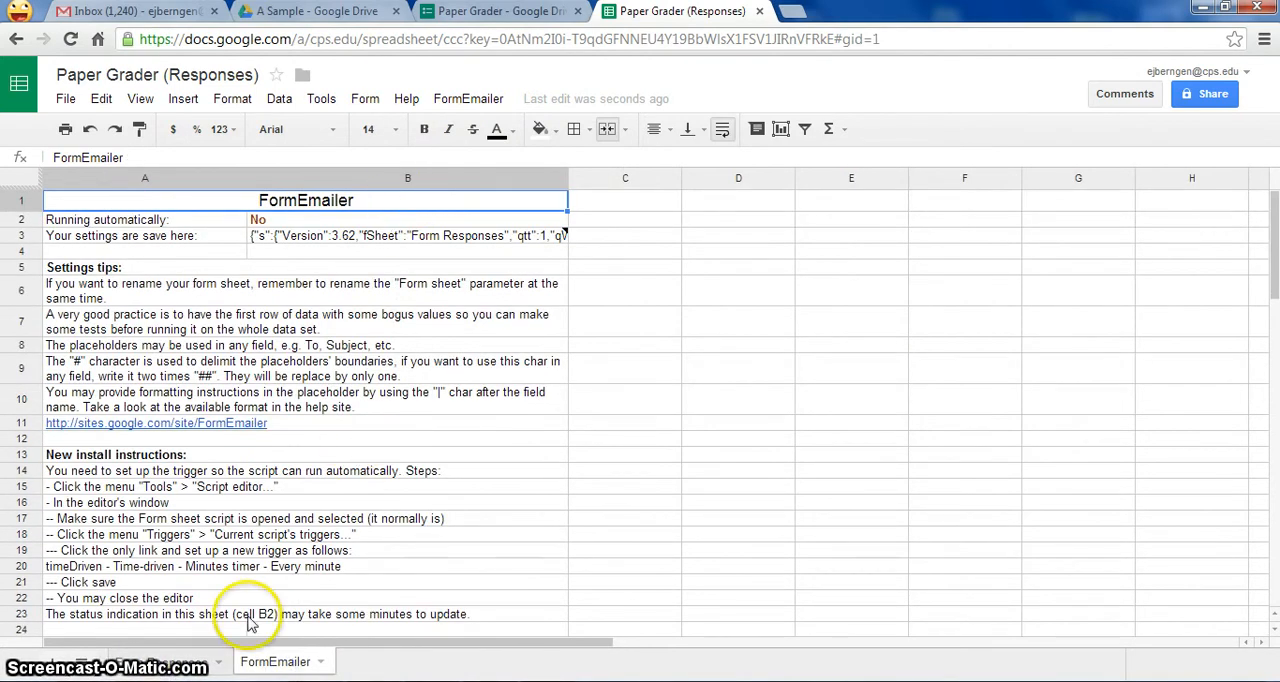
{"action": "left_click", "coordinate": [180, 664]}
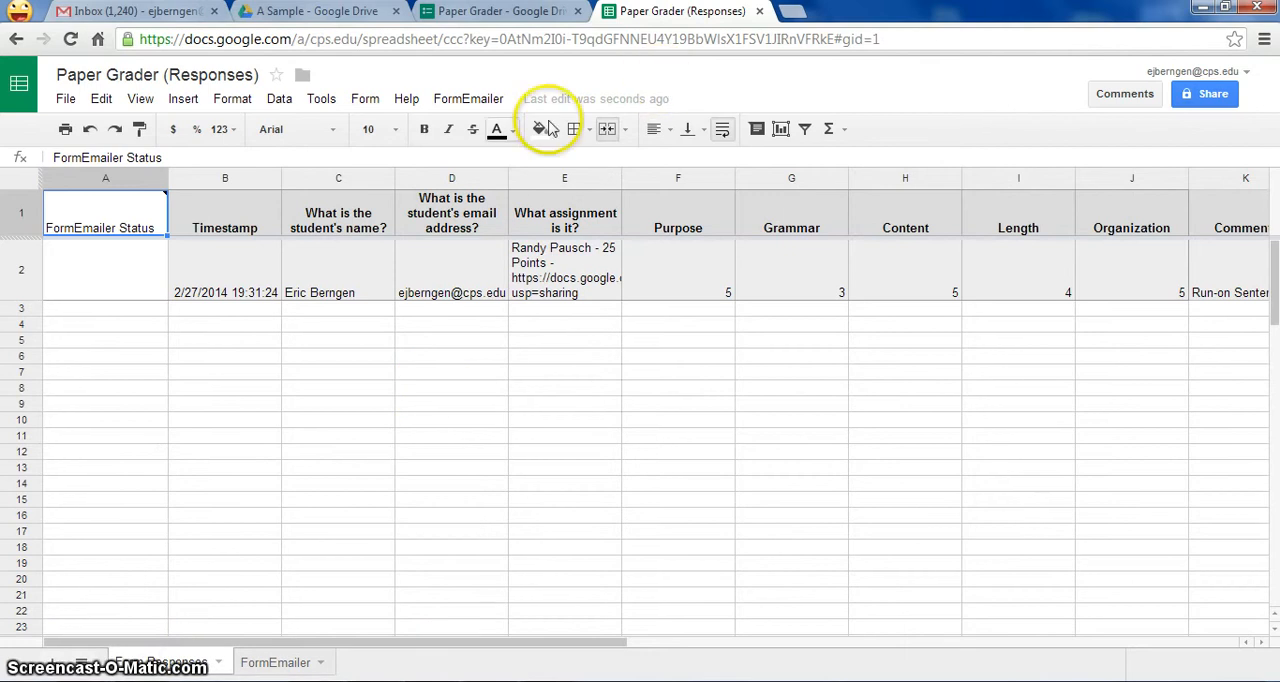
- Open the FormEmailer settings and compare the email body's fields with the questions on the live Paper Grader form
{"action": "left_click", "coordinate": [474, 101]}
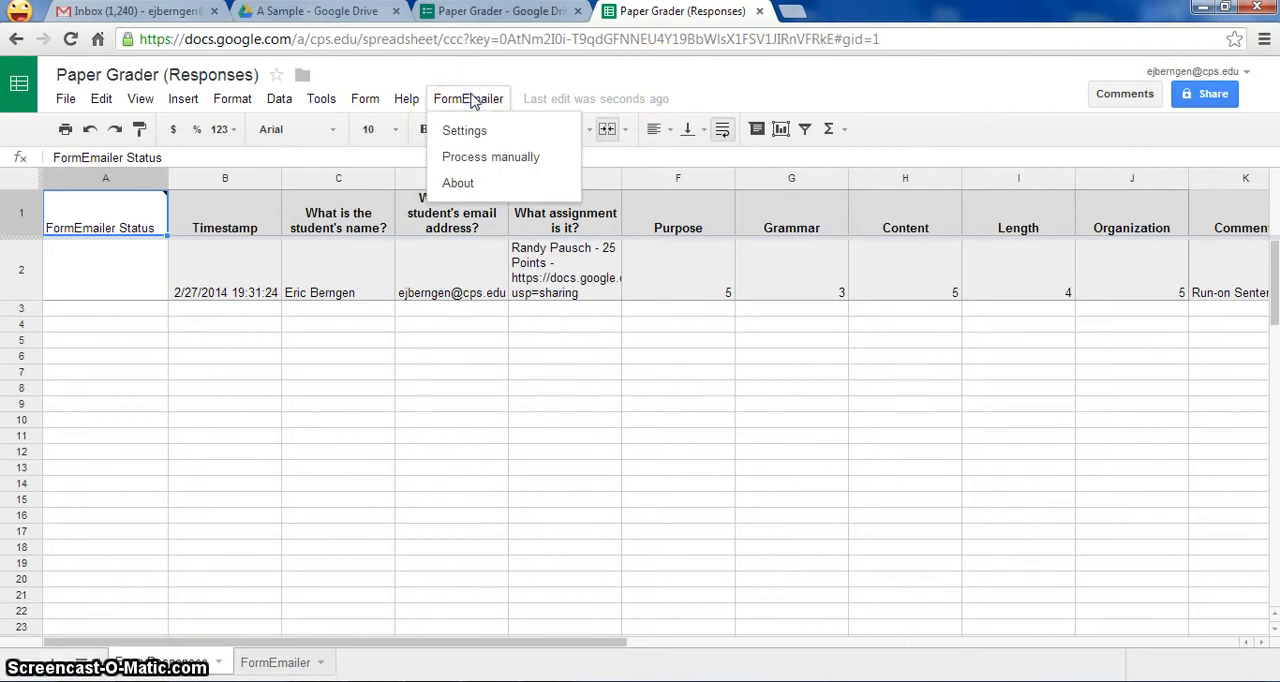
{"action": "left_click", "coordinate": [472, 132]}
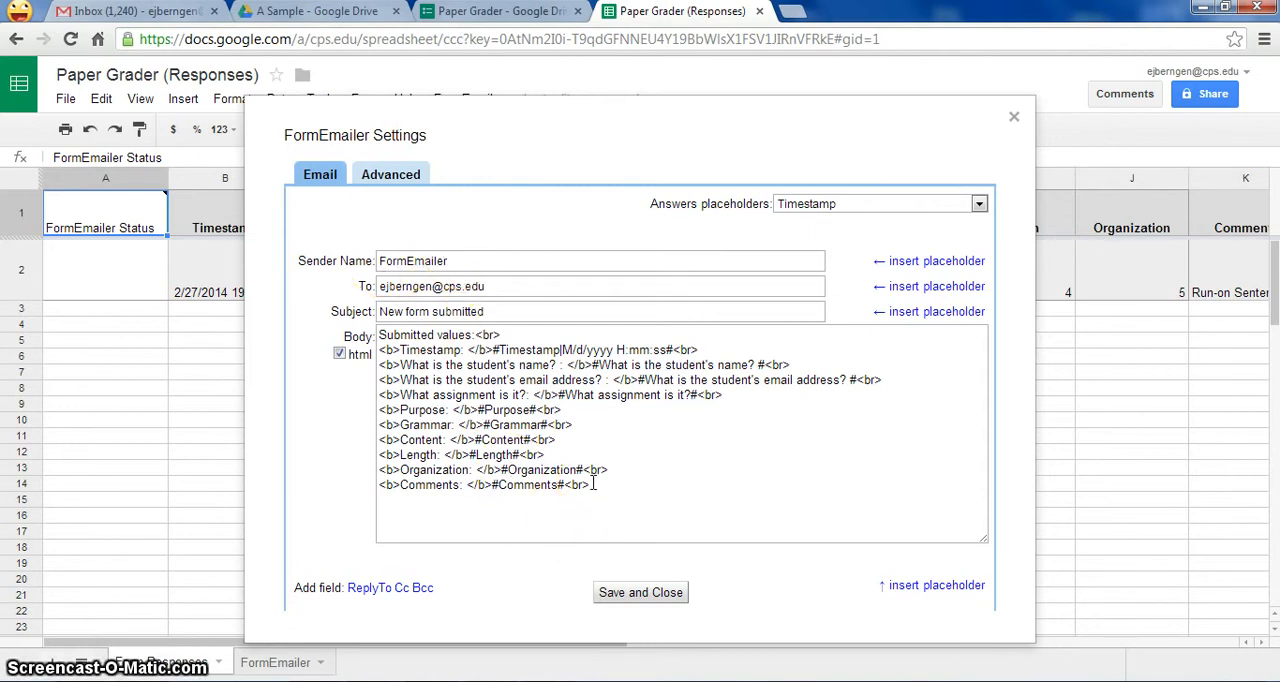
{"action": "left_click", "coordinate": [533, 13]}
{"action": "left_click", "coordinate": [562, 128]}
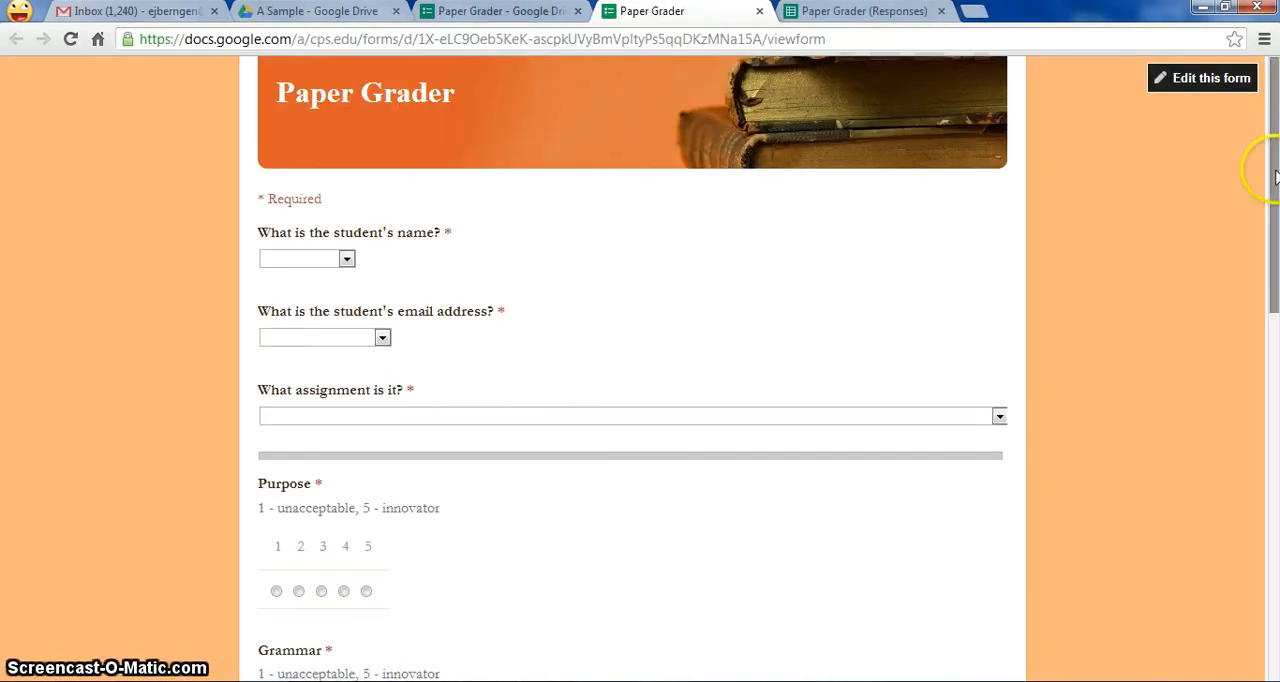
{"action": "left_click_drag", "start_coordinate": [1275, 178], "coordinate": [1226, 209]}
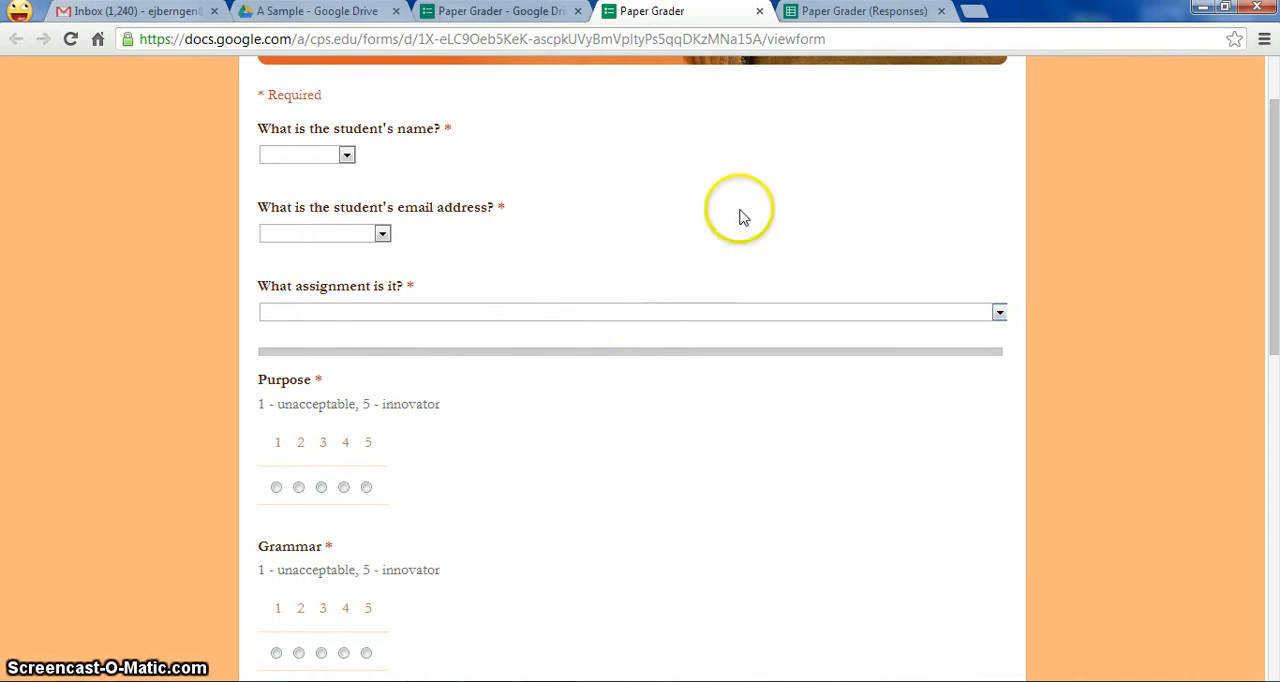
{"action": "left_click", "coordinate": [868, 12]}
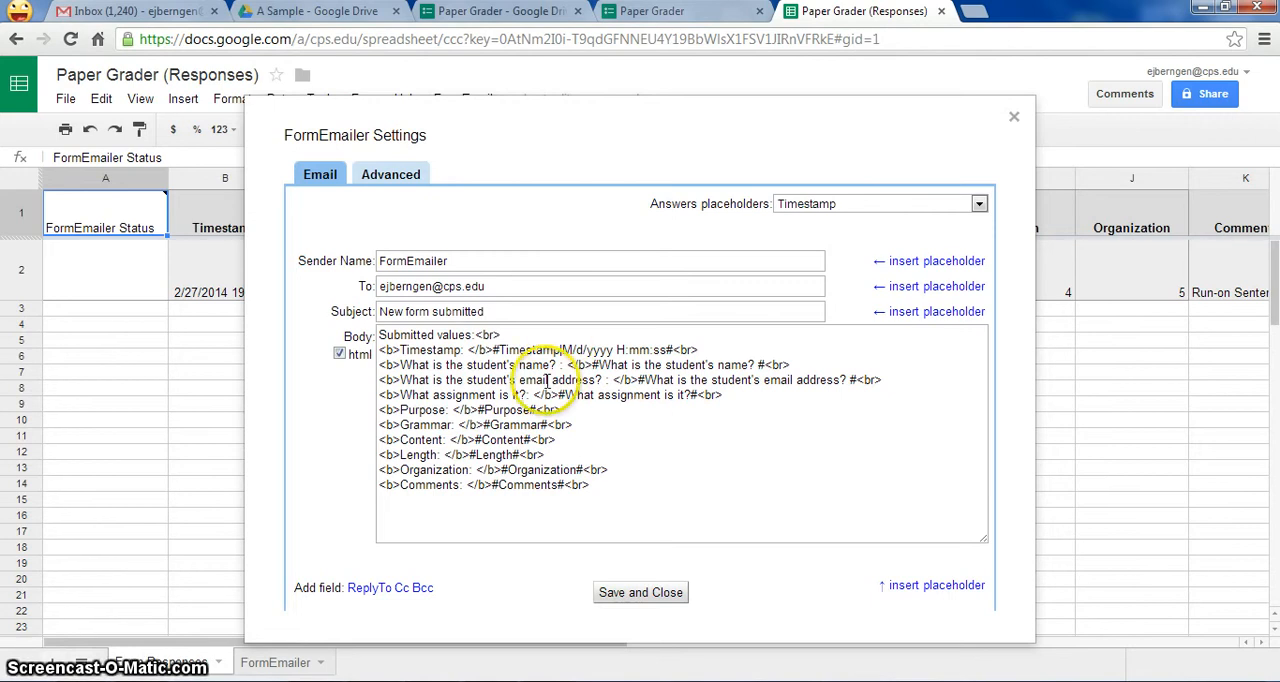
- Set the sender name to the teacher's name and replace the recipient with the "What is the student's email address?" placeholder
{"action": "left_click", "coordinate": [490, 262]}
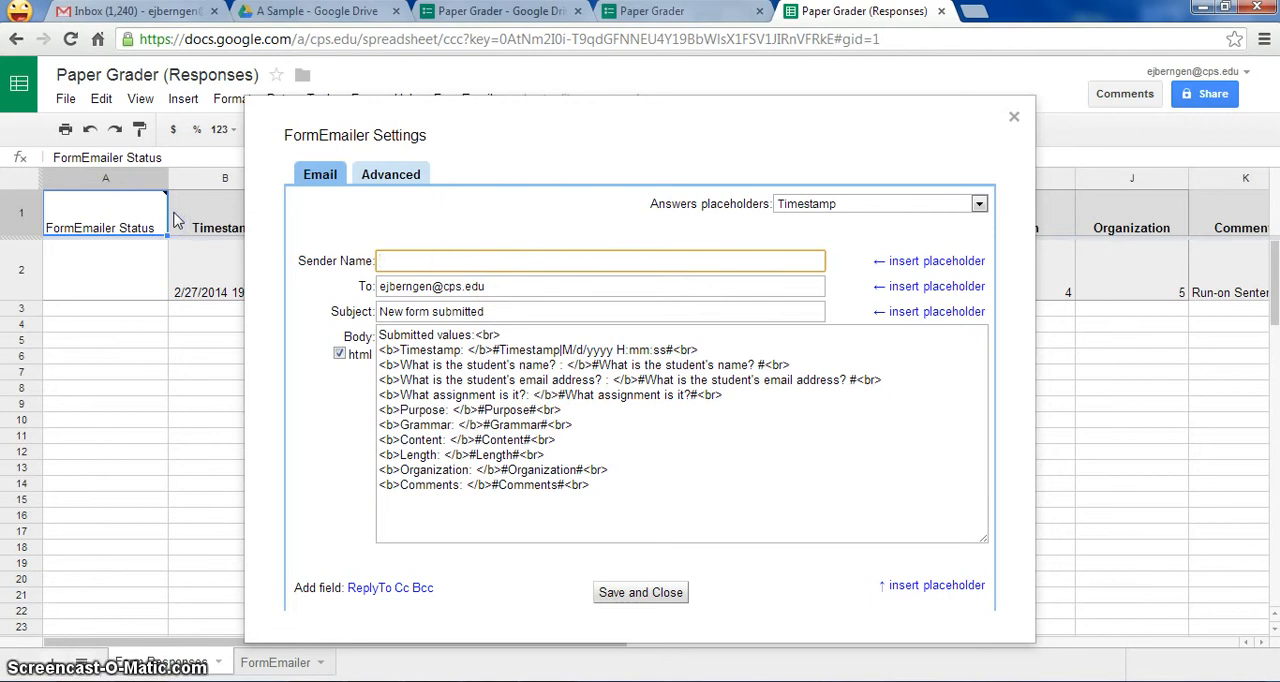
{"action": "type", "text": "Mr. Berngen"}
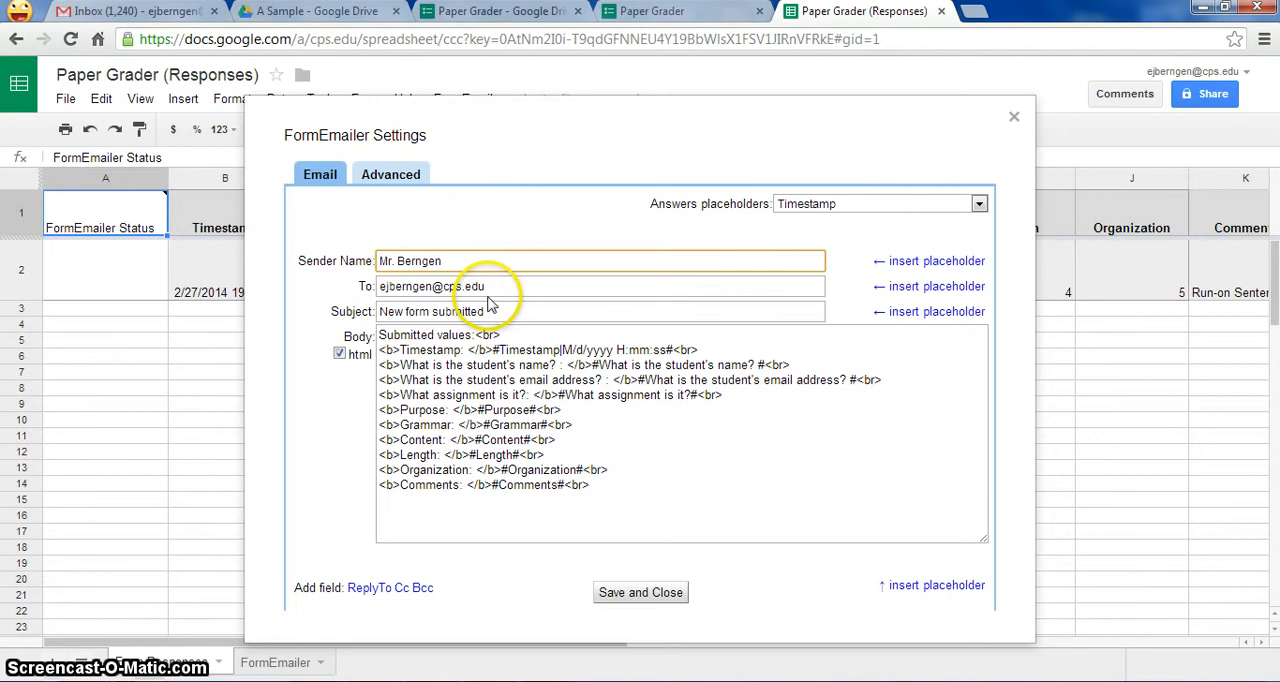
{"action": "left_click_drag", "start_coordinate": [488, 288], "coordinate": [127, 278]}
{"action": "key", "text": "BackSpace"}
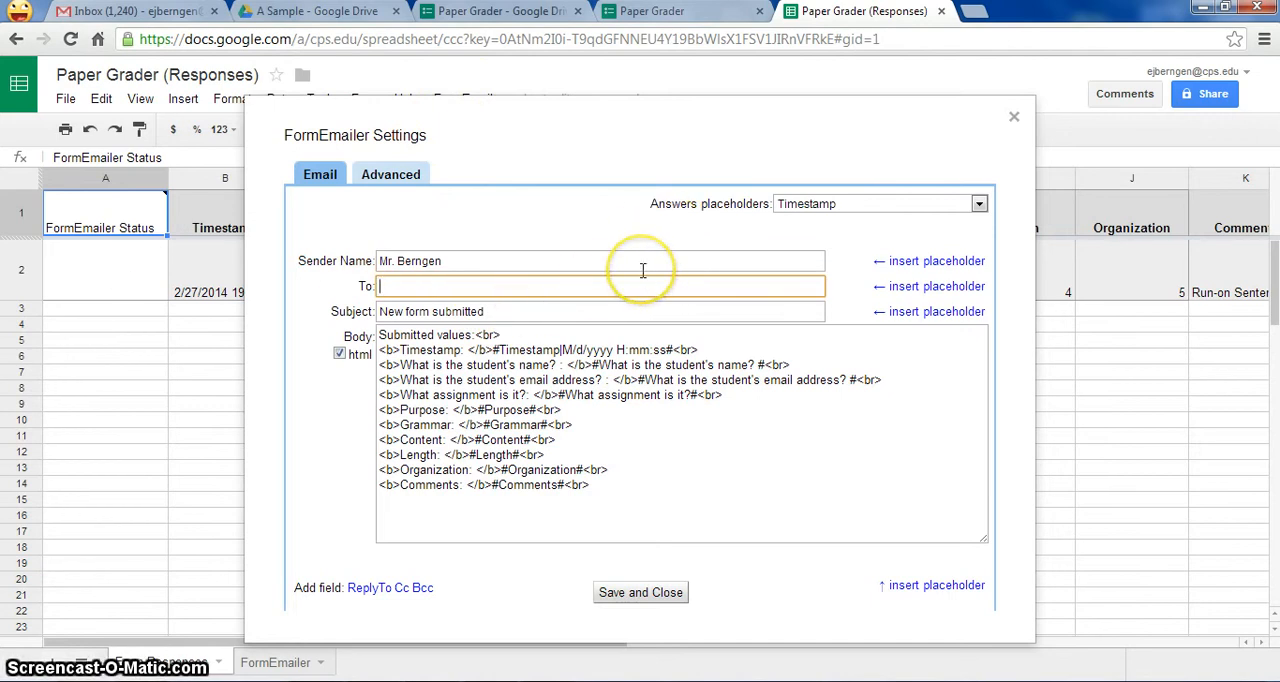
{"action": "left_click", "coordinate": [688, 13]}
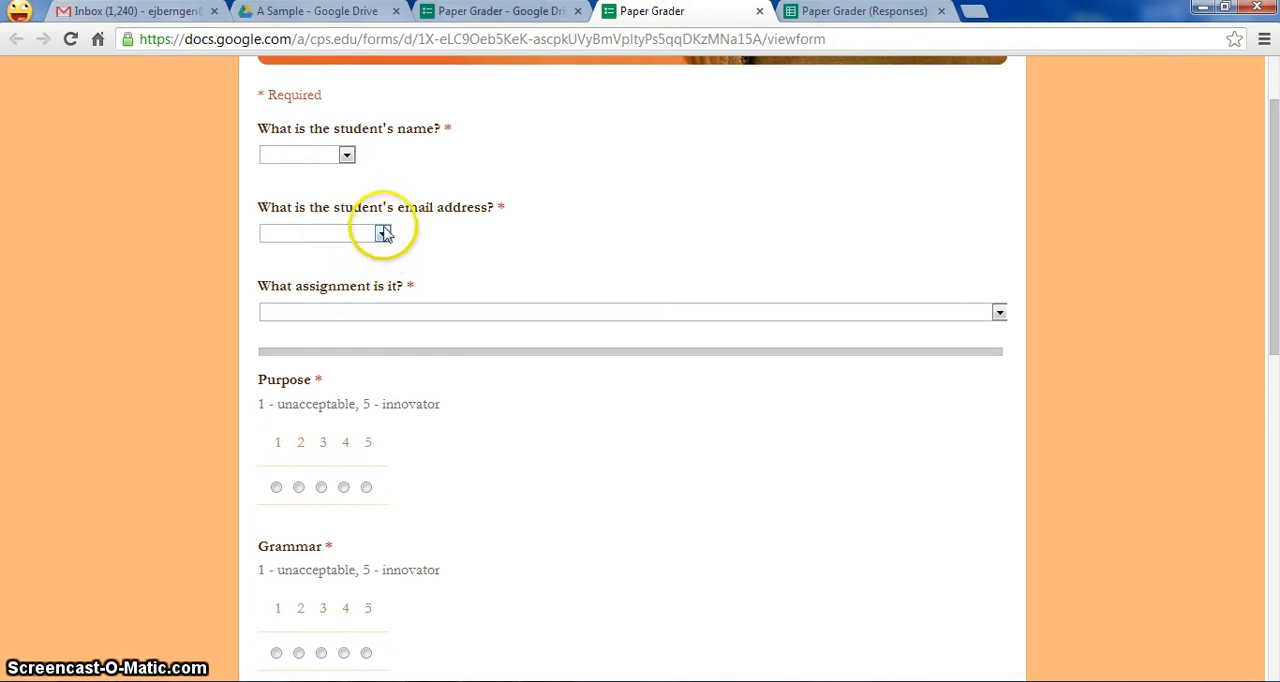
{"action": "left_click", "coordinate": [882, 11]}
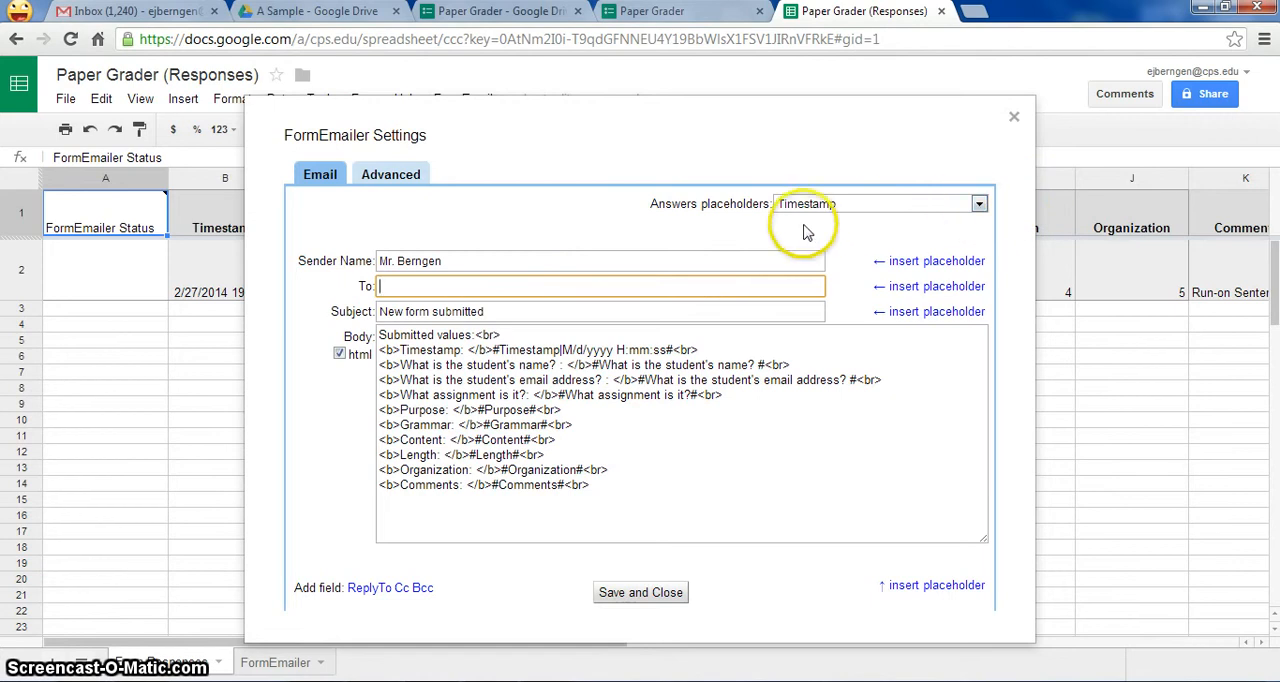
{"action": "left_click", "coordinate": [979, 204]}
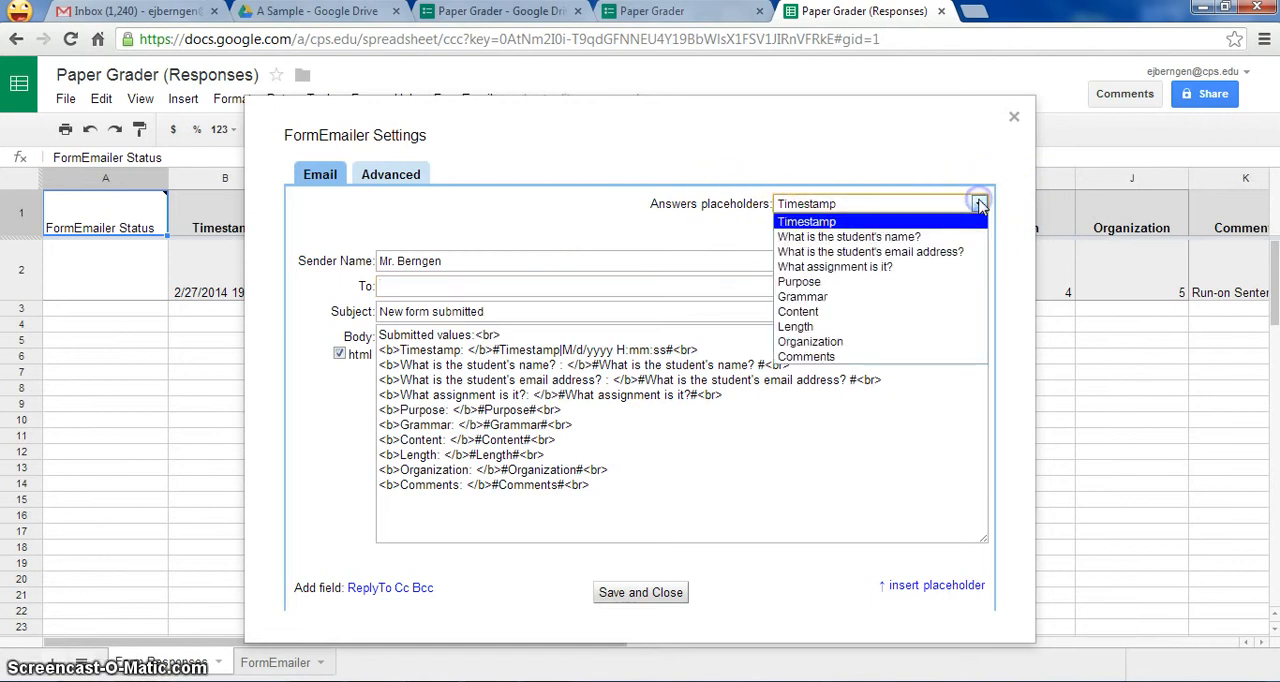
{"action": "left_click", "coordinate": [958, 256]}
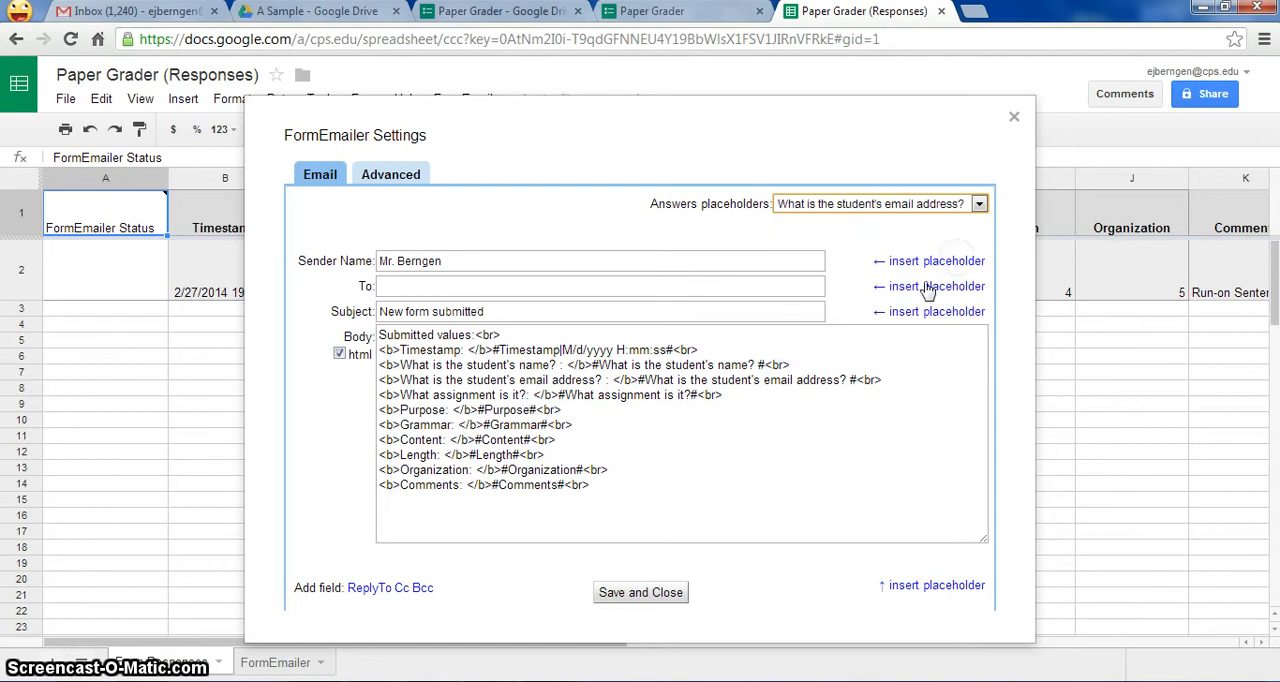
{"action": "left_click", "coordinate": [968, 288]}
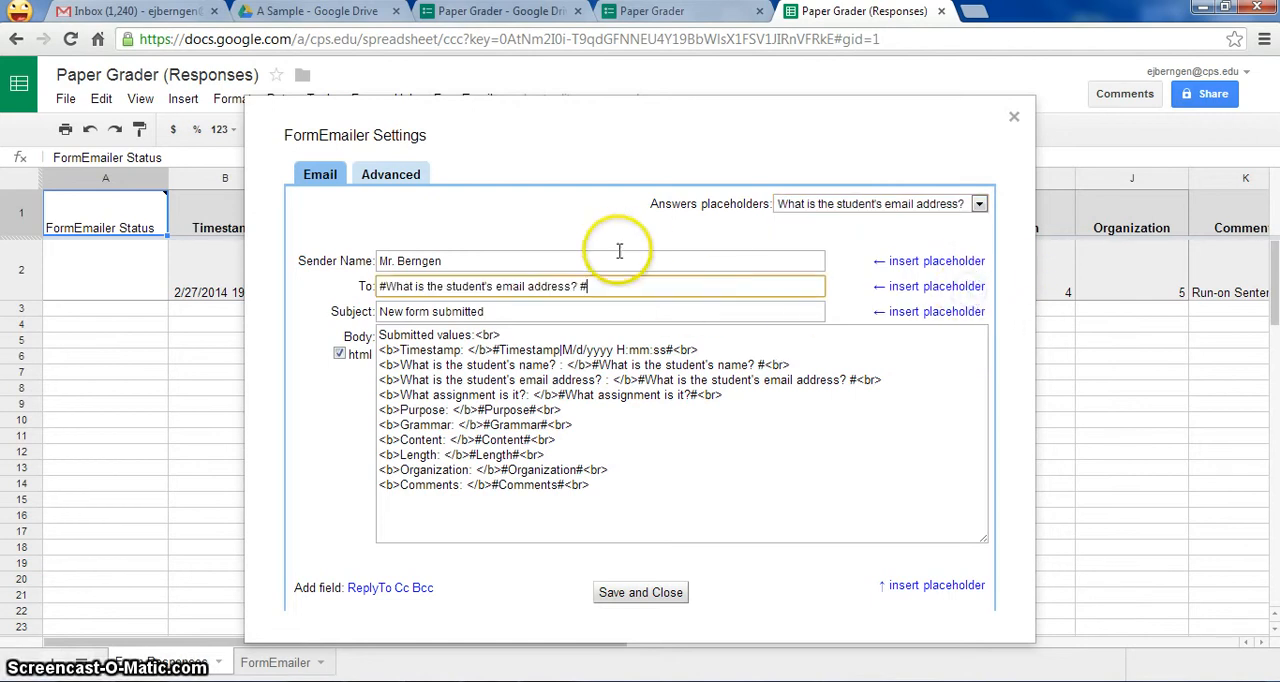
- Replace the notification email's subject with "Paper Graded"
{"action": "left_click", "coordinate": [490, 314]}
{"action": "left_click_drag", "start_coordinate": [490, 314], "coordinate": [47, 287]}
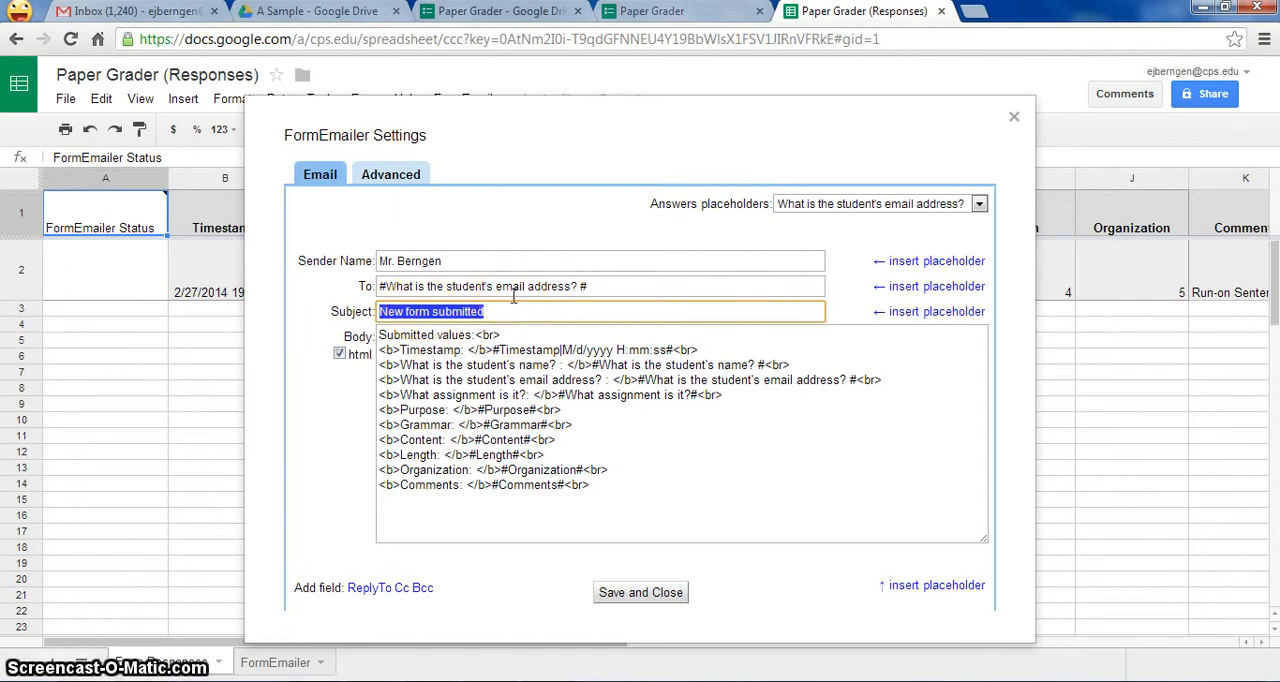
{"action": "key", "text": "BackSpace"}
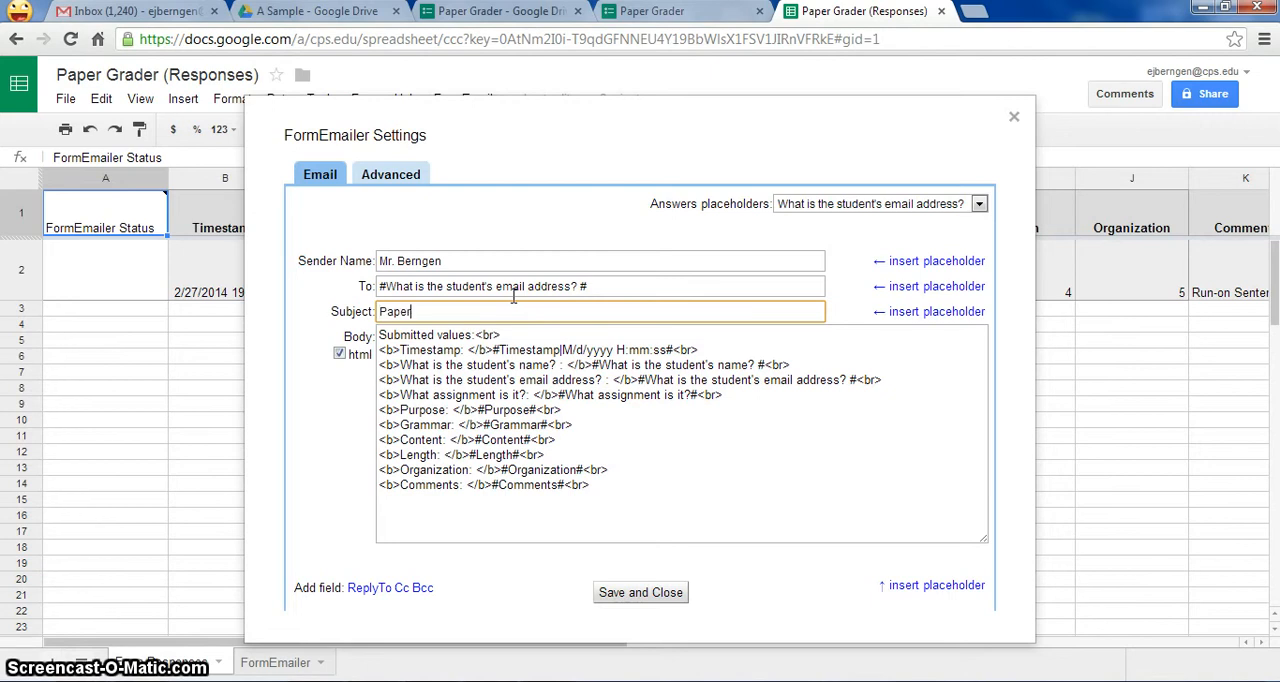
{"action": "type", "text": "ded"}
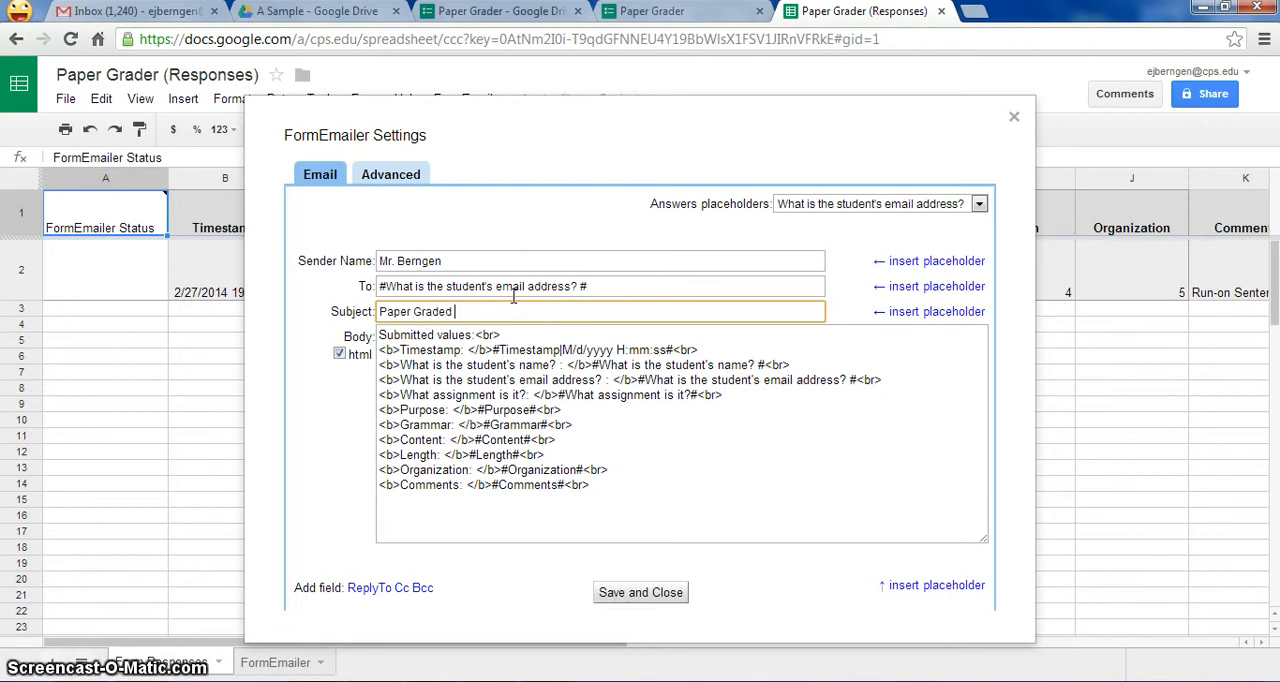
{"action": "left_click", "coordinate": [535, 316]}
- Delete the "Submitted values" text from the first line of the email body
{"action": "left_click", "coordinate": [525, 335]}
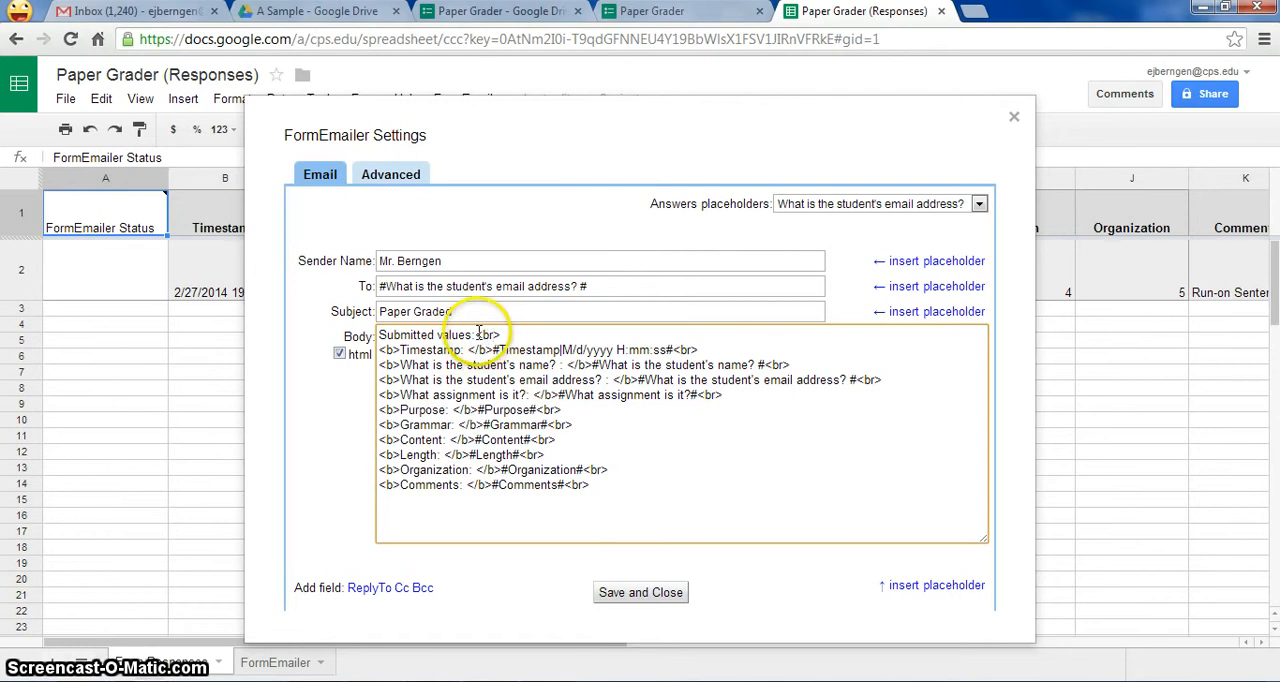
{"action": "left_click_drag", "start_coordinate": [475, 335], "coordinate": [349, 337]}
{"action": "key", "text": "BackSpace"}
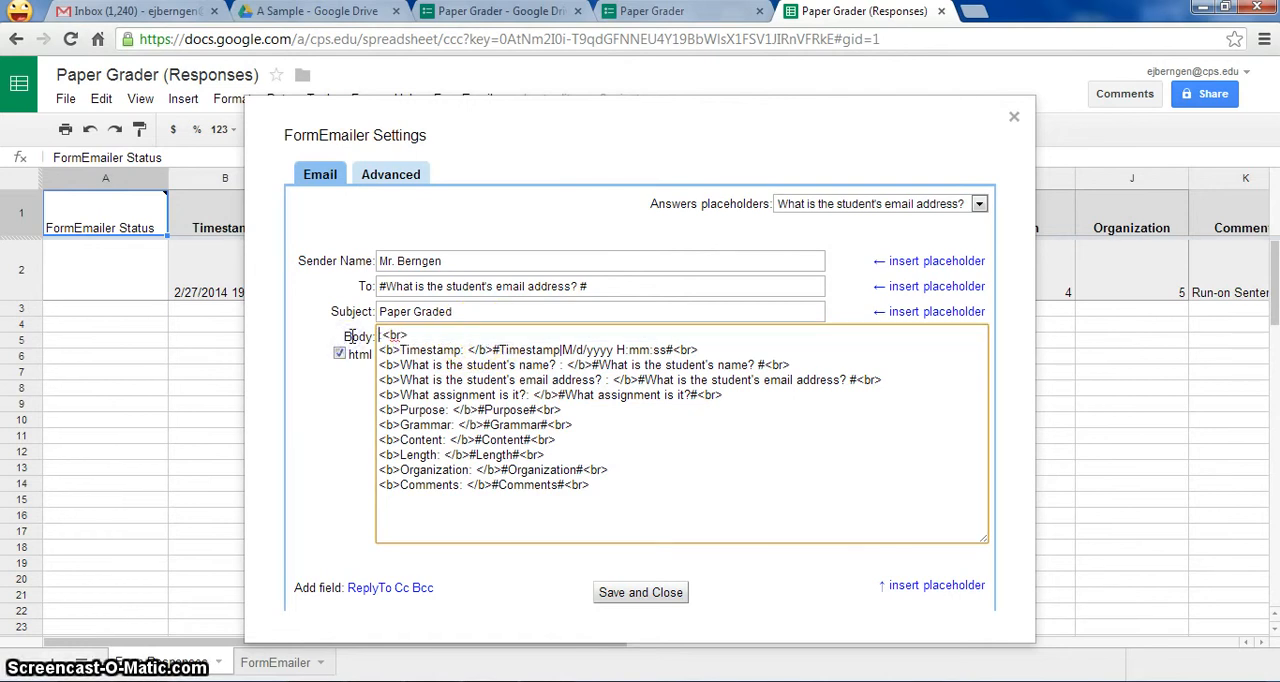
- Begin the email body with "Dear" followed by the "What is the student's name?" placeholder and a comma
{"action": "type", "text": "Dear"}
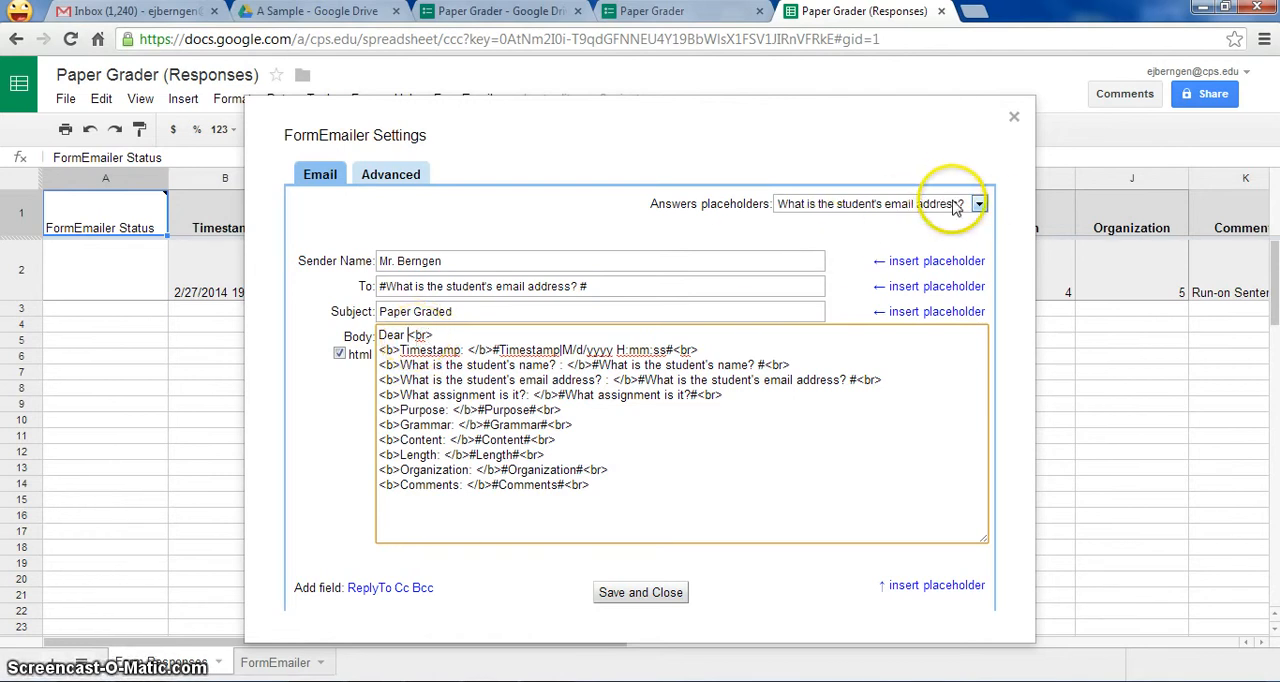
{"action": "left_click", "coordinate": [979, 204]}
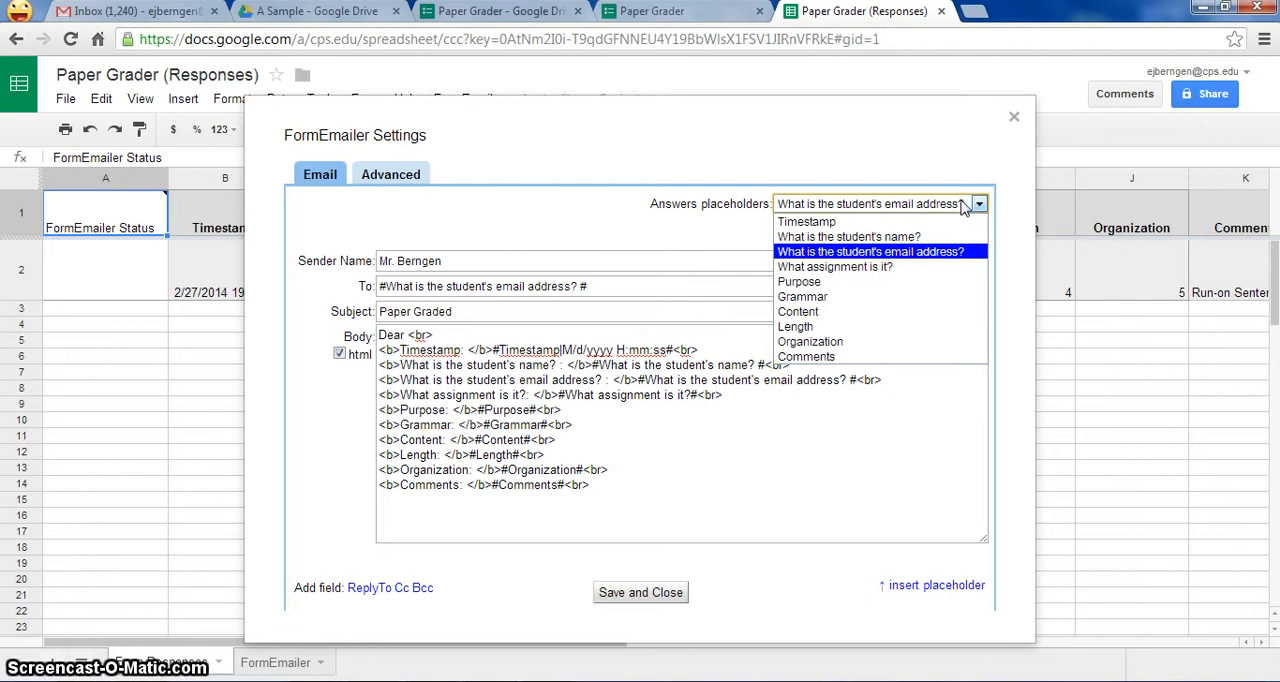
{"action": "left_click", "coordinate": [920, 237]}
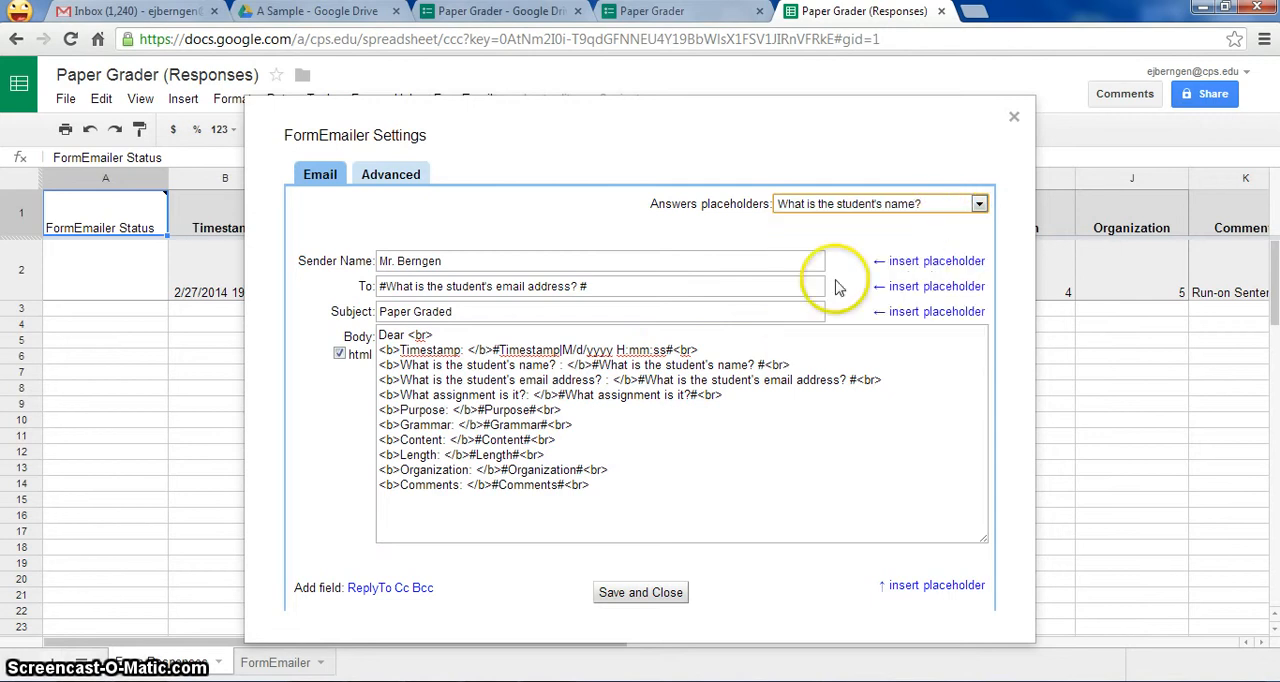
{"action": "left_click", "coordinate": [408, 337]}
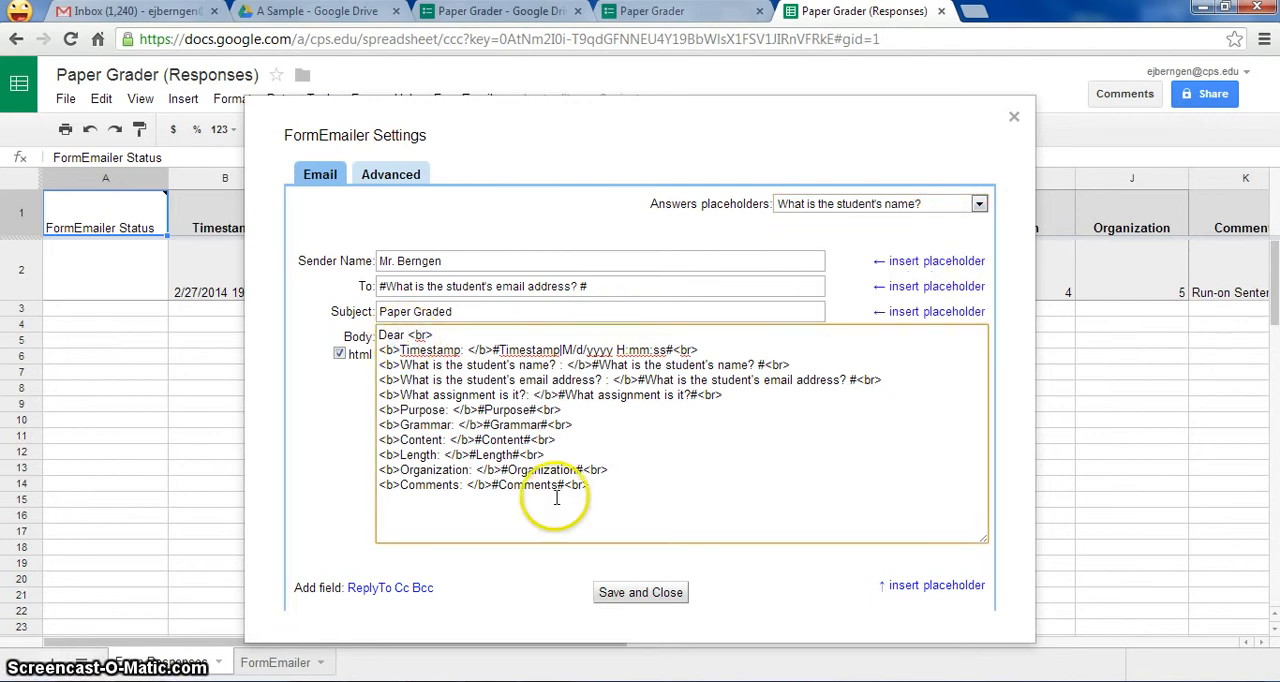
{"action": "left_click", "coordinate": [930, 586]}
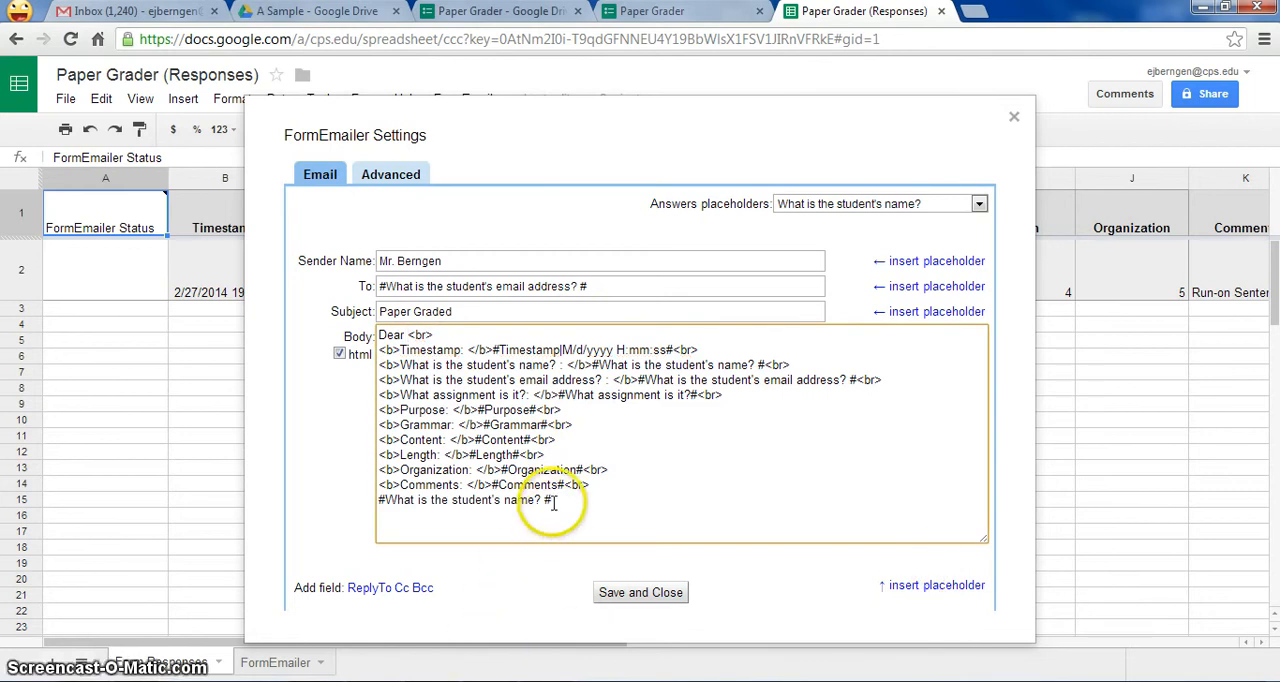
{"action": "left_click_drag", "start_coordinate": [553, 502], "coordinate": [380, 500]}
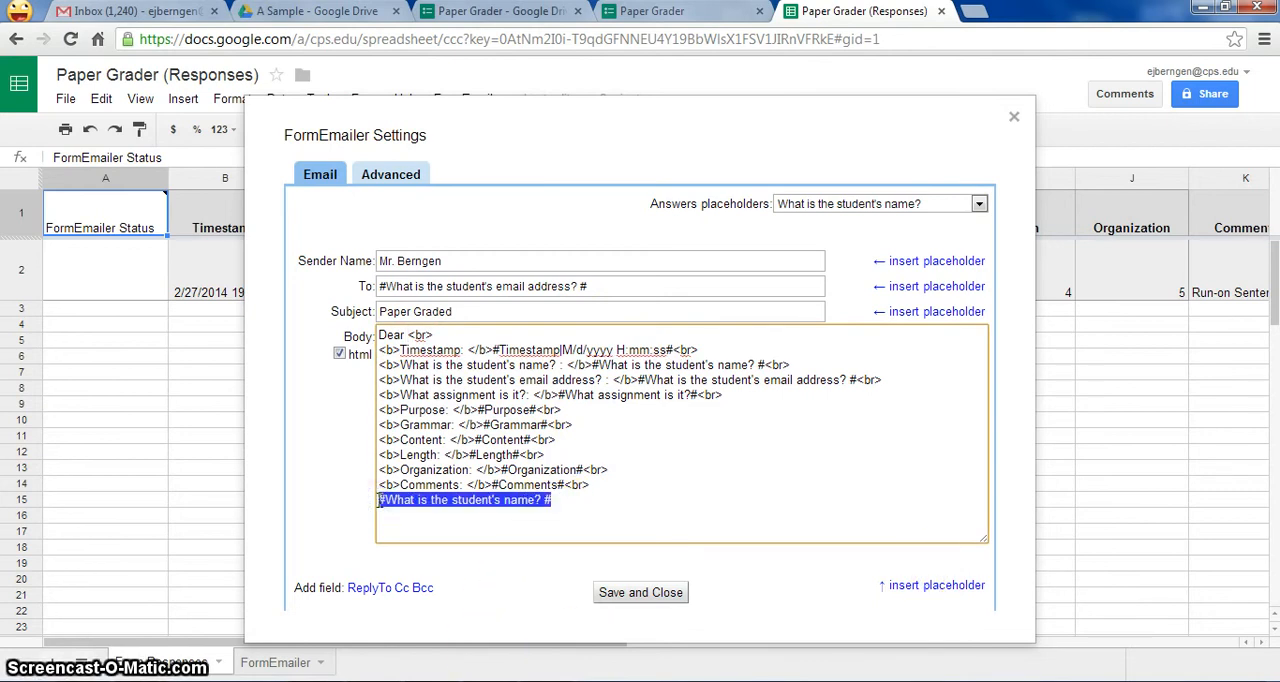
{"action": "key", "text": "ctrl+x"}
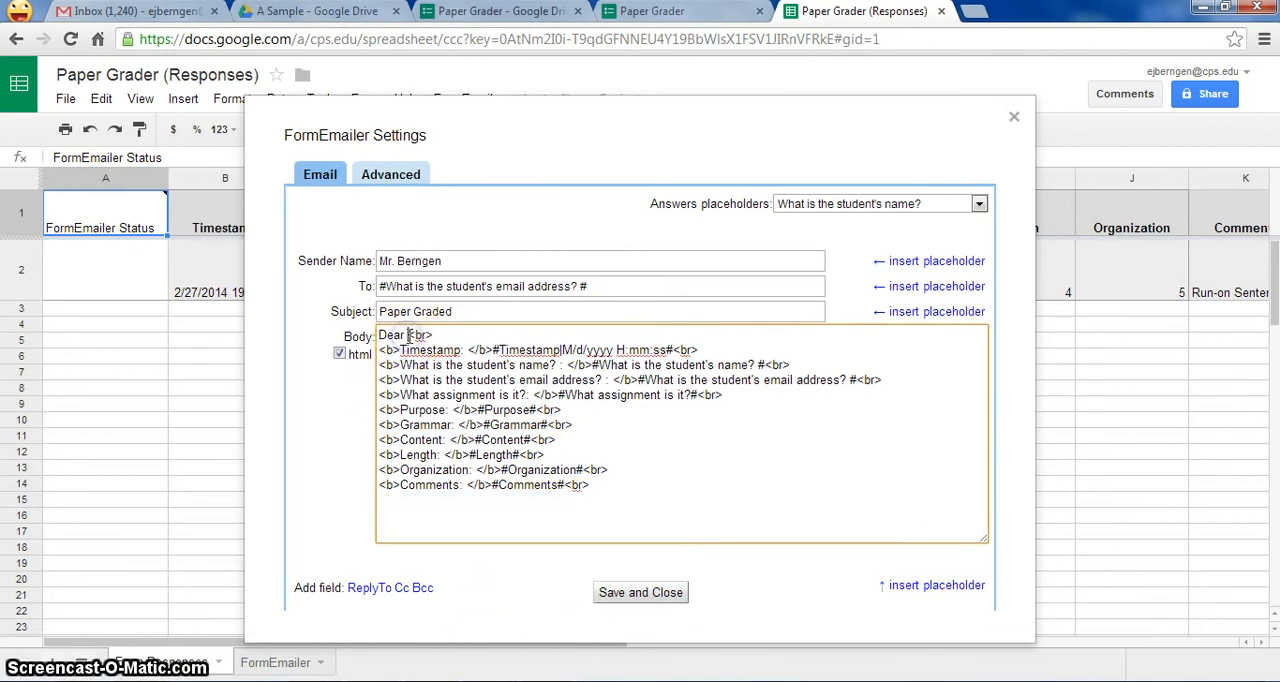
{"action": "left_click", "coordinate": [408, 336]}
{"action": "key", "text": "ctrl+v"}
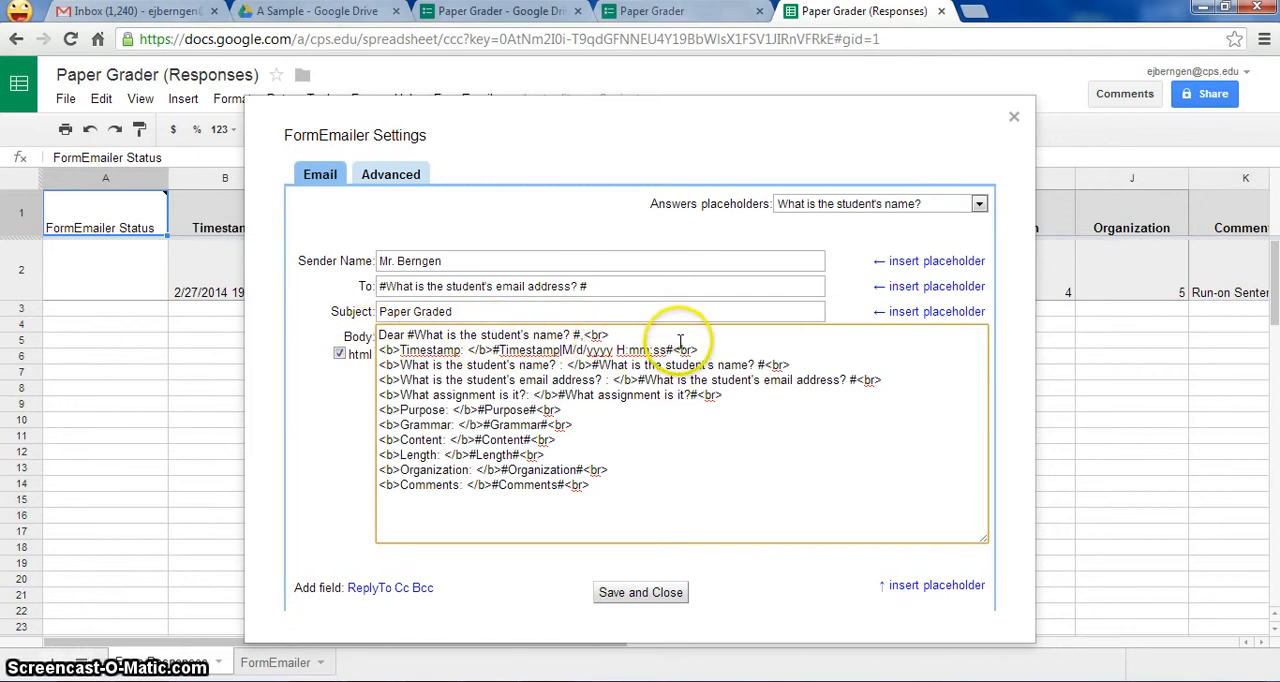
- Delete the timestamp, student's name and student's email address lines from the email body, keeping one blank line below the greeting
{"action": "left_click_drag", "start_coordinate": [700, 350], "coordinate": [381, 350]}
{"action": "key", "text": "BackSpace"}
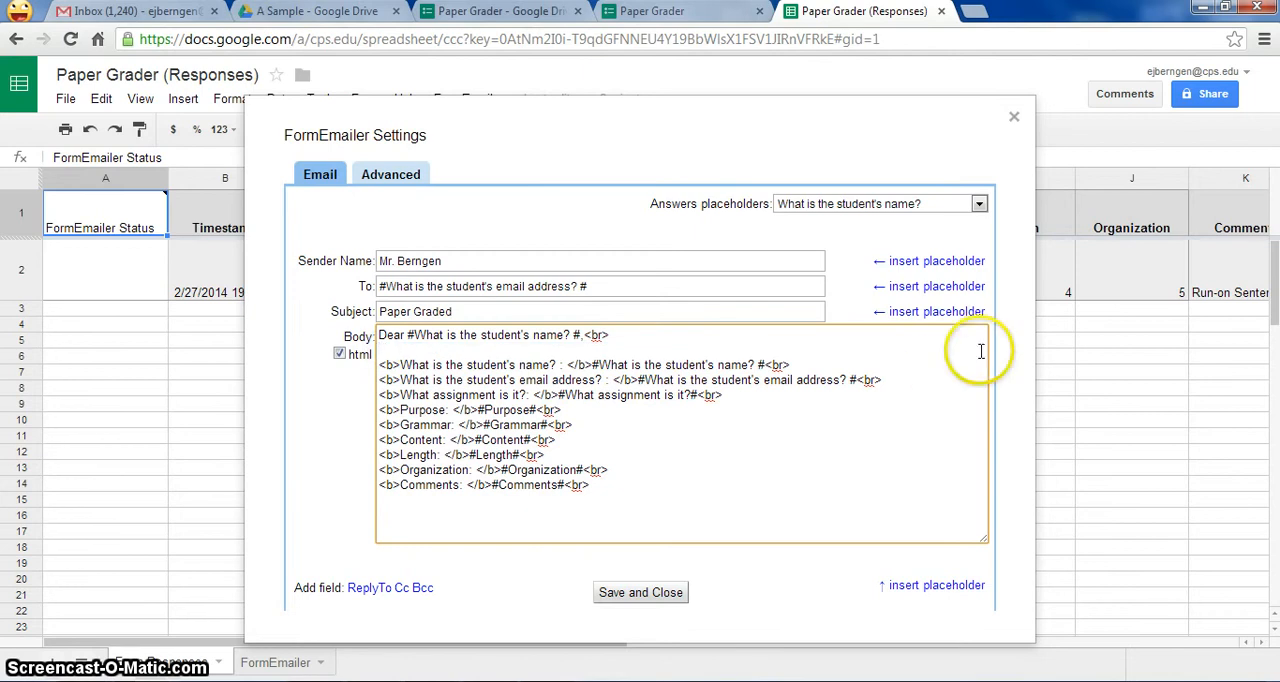
{"action": "left_click", "coordinate": [812, 366]}
{"action": "left_click_drag", "start_coordinate": [812, 366], "coordinate": [381, 365]}
{"action": "key", "text": "BackSpace"}
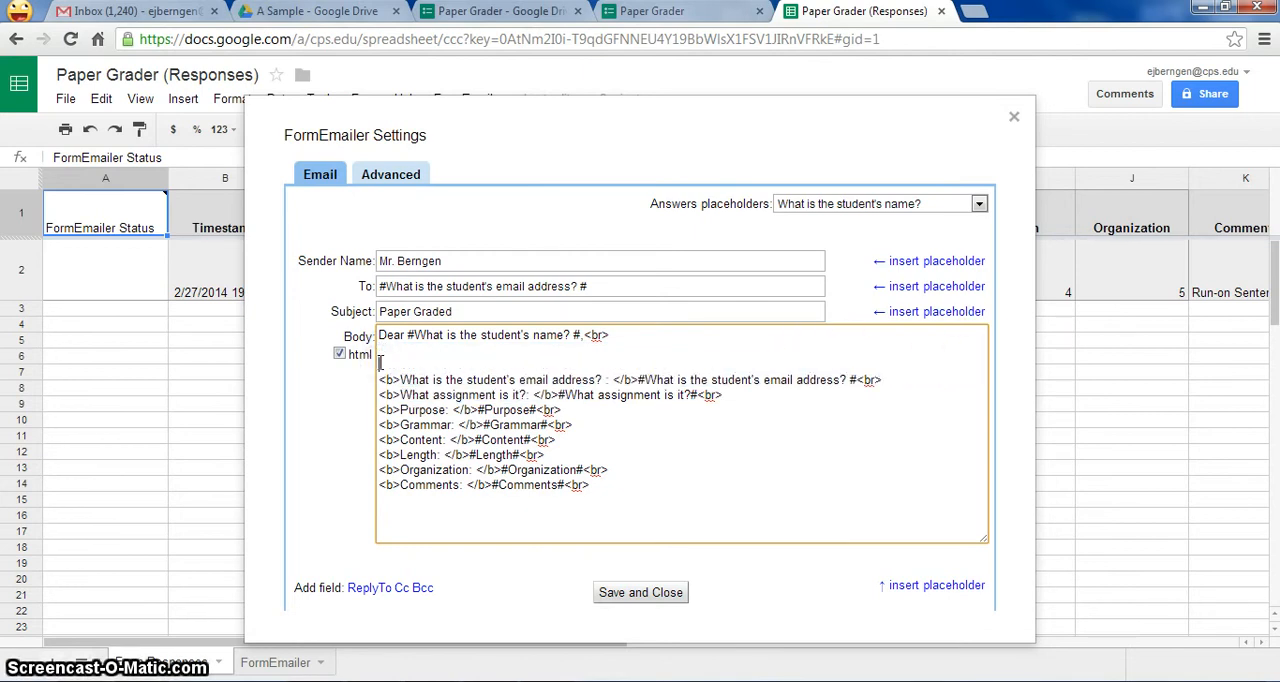
{"action": "left_click_drag", "start_coordinate": [918, 382], "coordinate": [381, 380]}
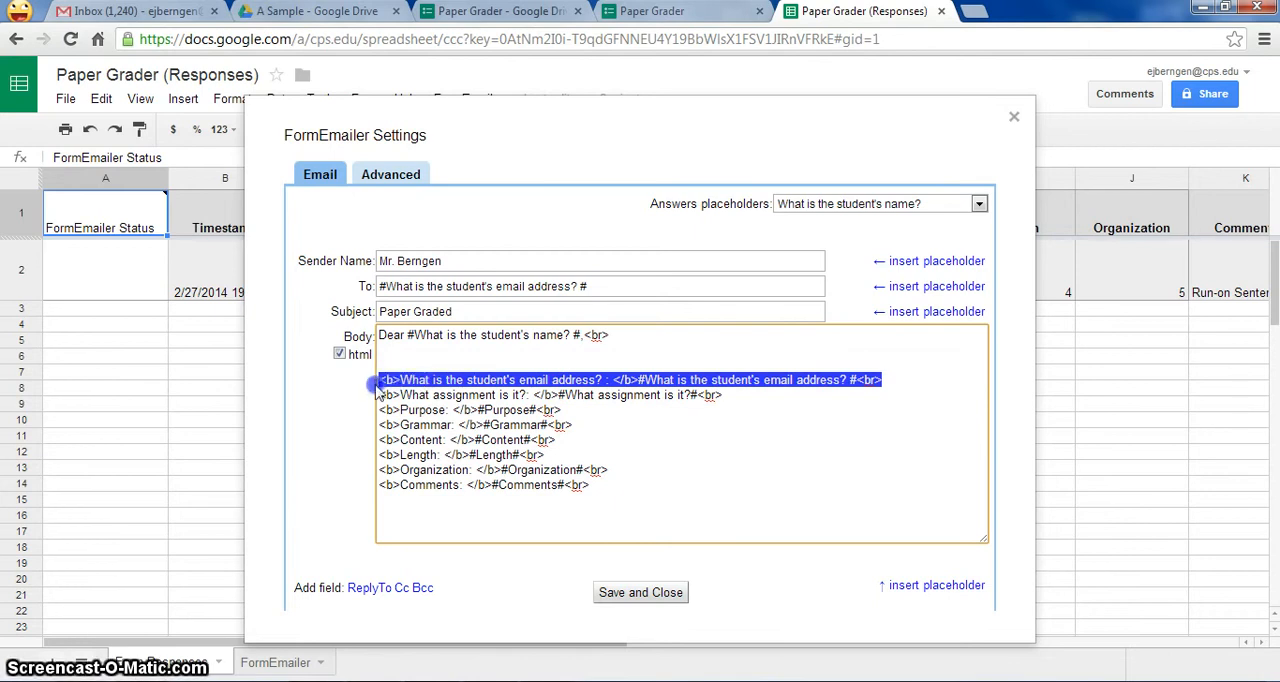
{"action": "key", "text": "BackSpace"}
{"action": "key", "text": "BackSpace"}
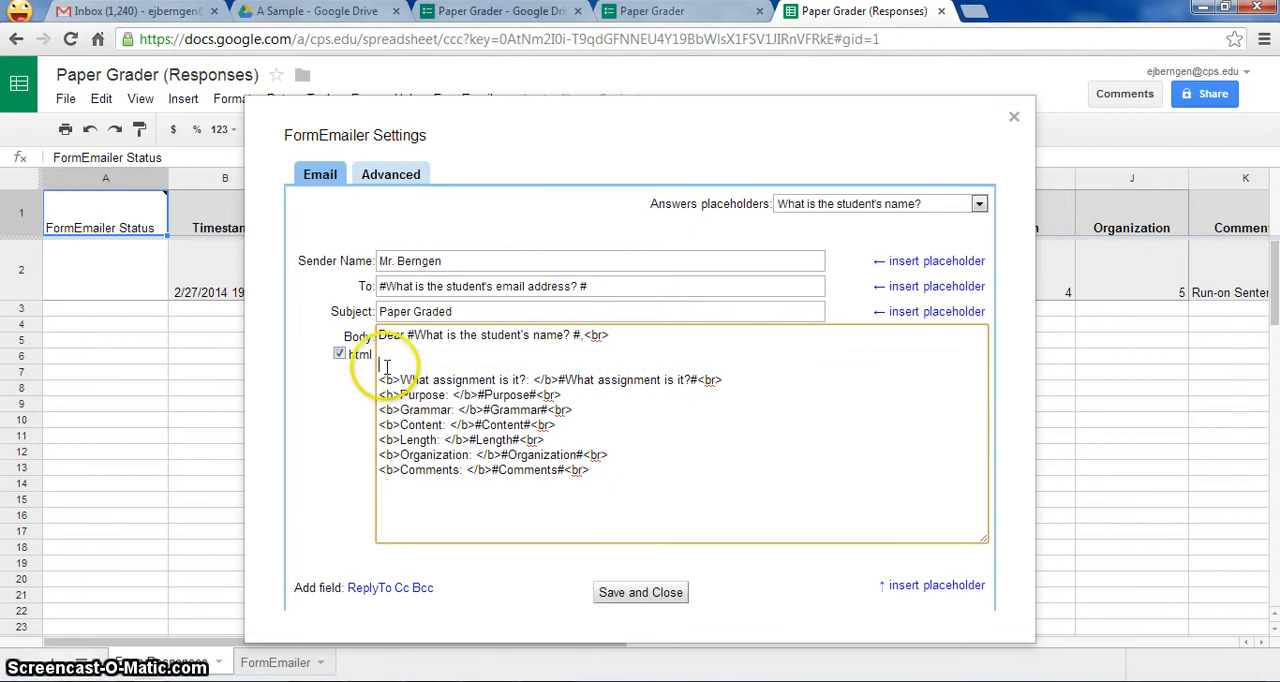
{"action": "key", "text": "BackSpace"}
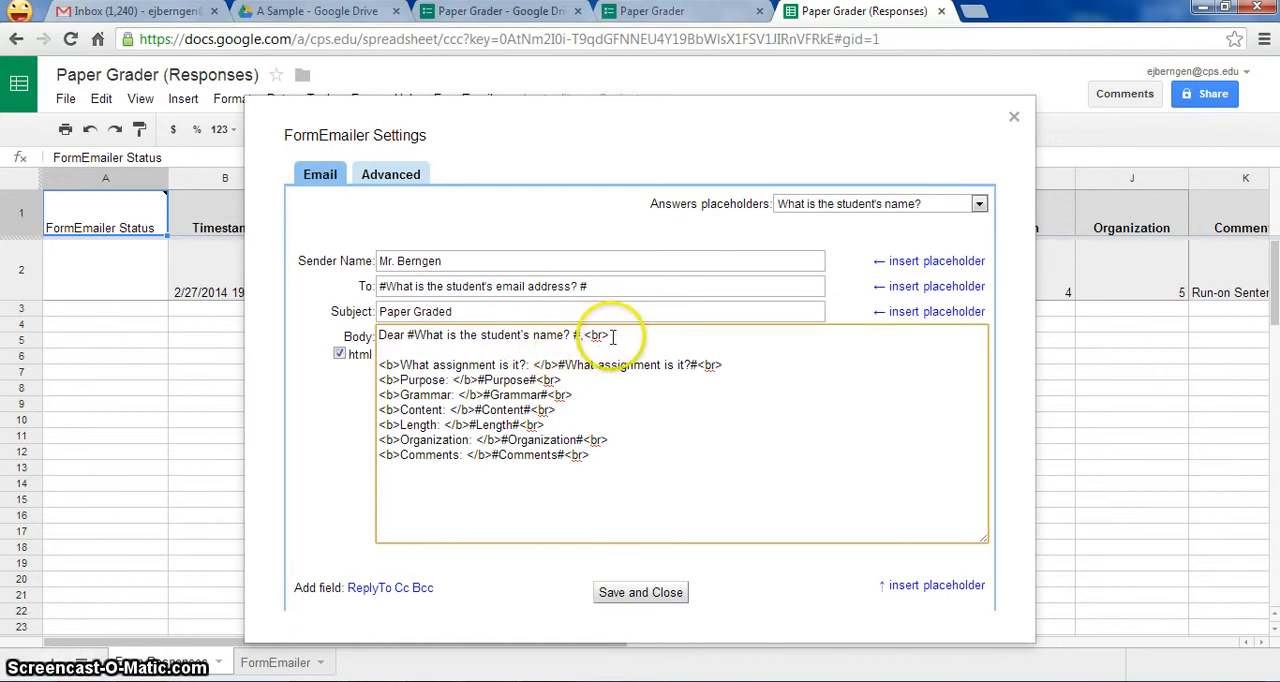
- Append "/5" to the assignment, Purpose and Grammar placeholders and check the rating scale on the live Paper Grader form
{"action": "left_click", "coordinate": [697, 365]}
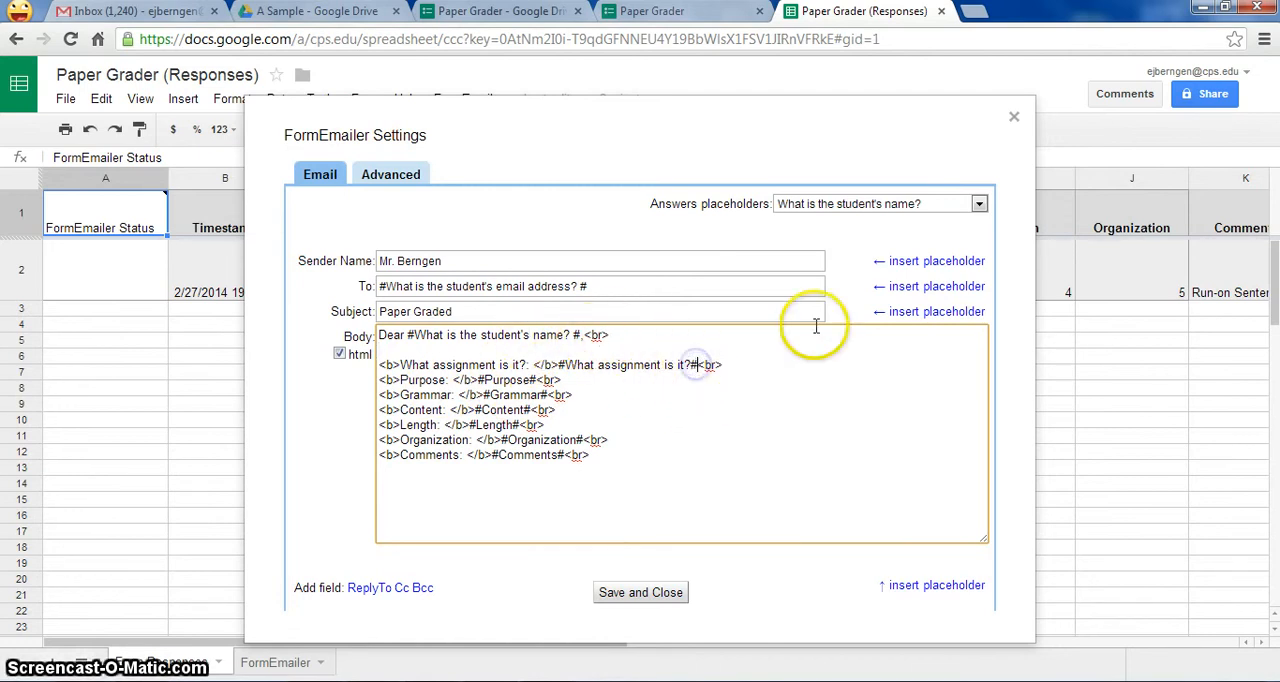
{"action": "type", "text": "/5"}
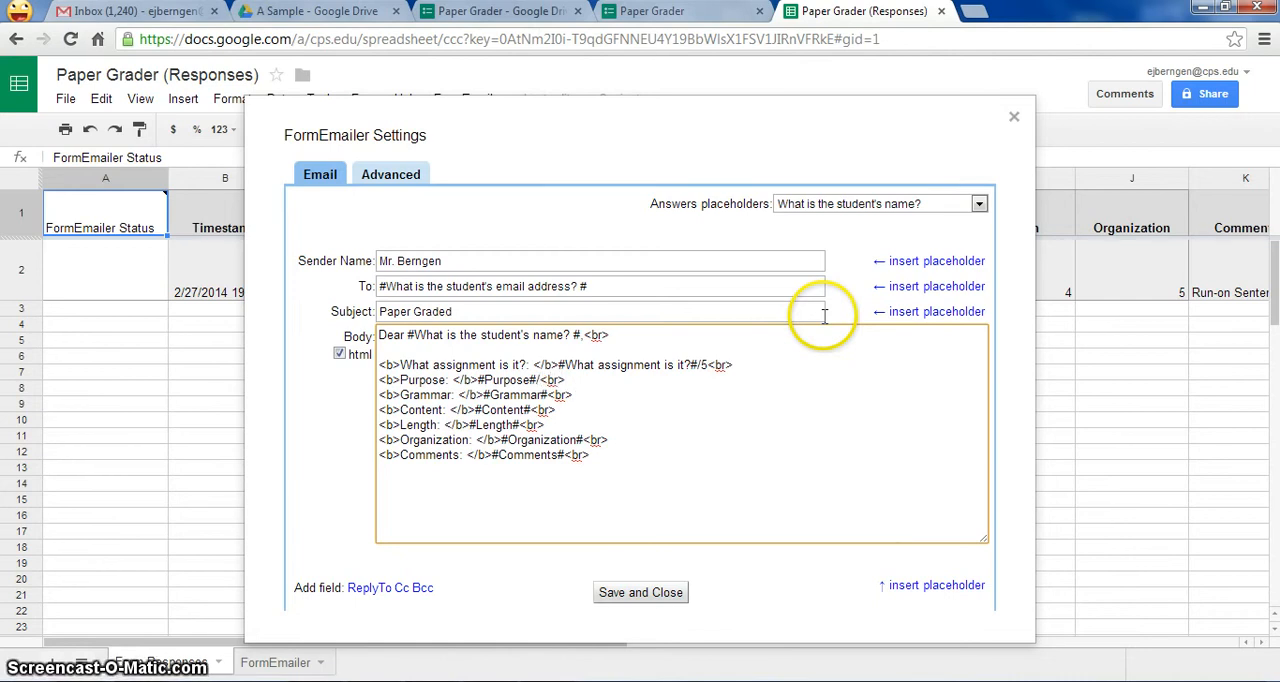
{"action": "type", "text": "5"}
{"action": "key", "text": "Up"}
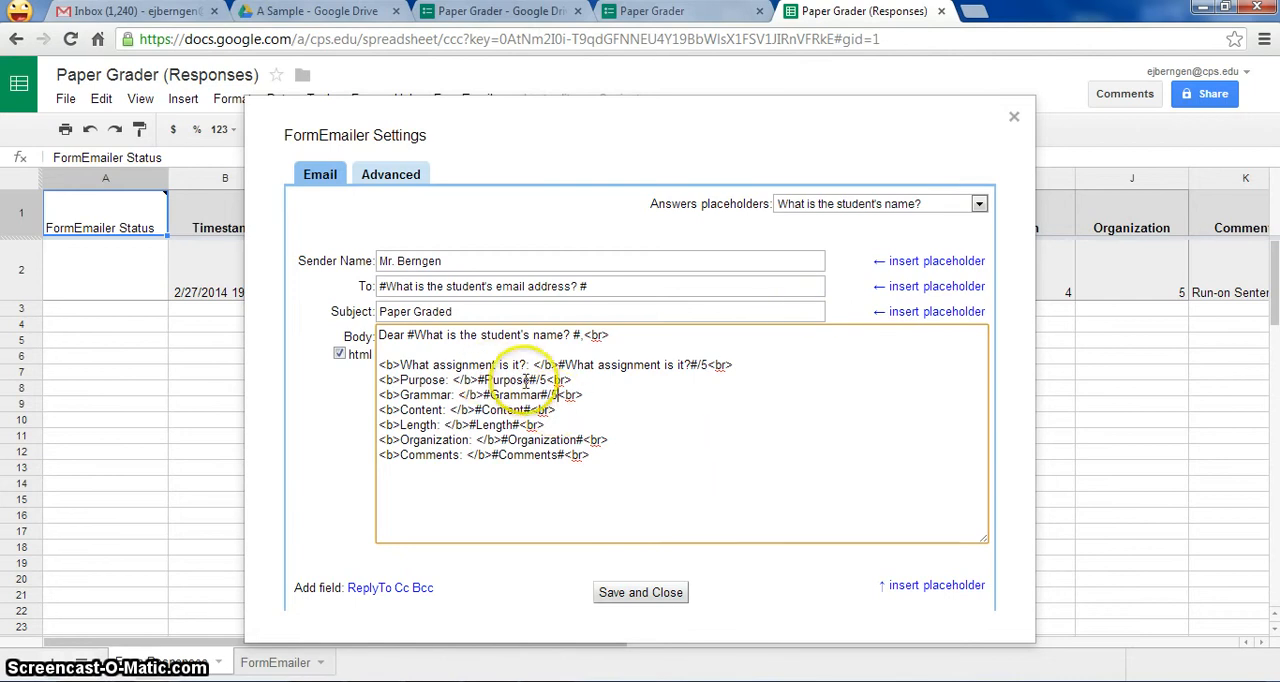
{"action": "left_click", "coordinate": [655, 11]}
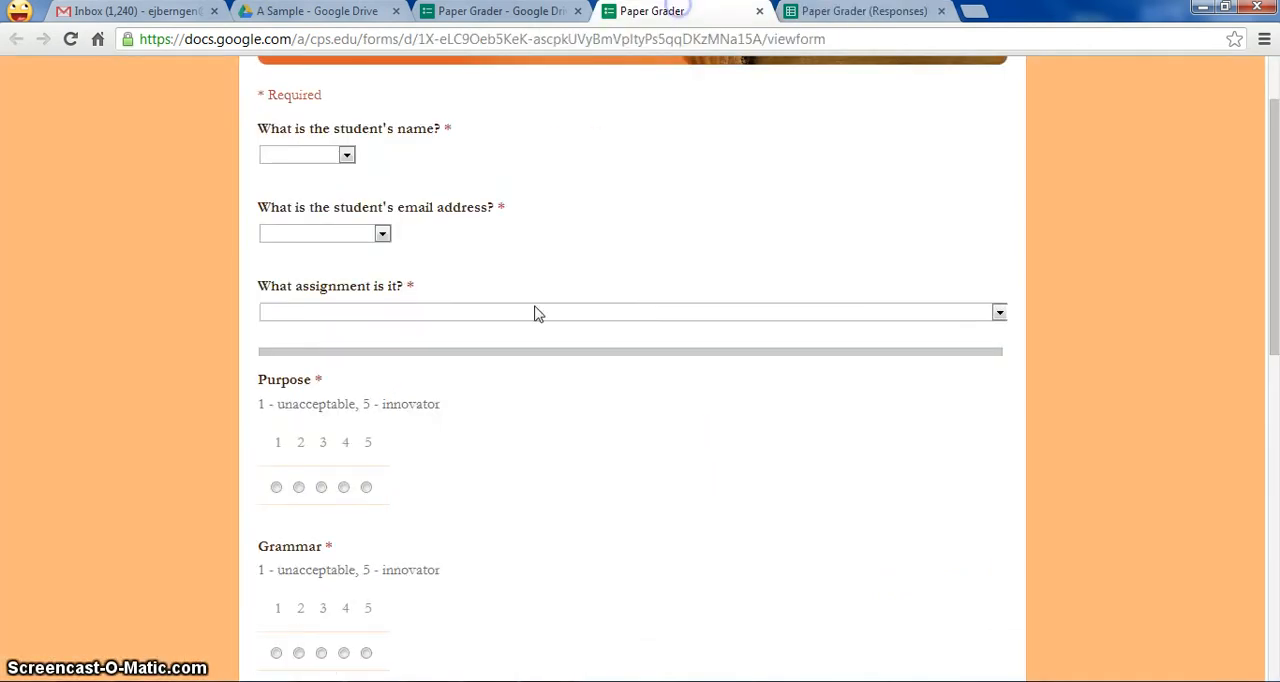
{"action": "left_click", "coordinate": [344, 488]}
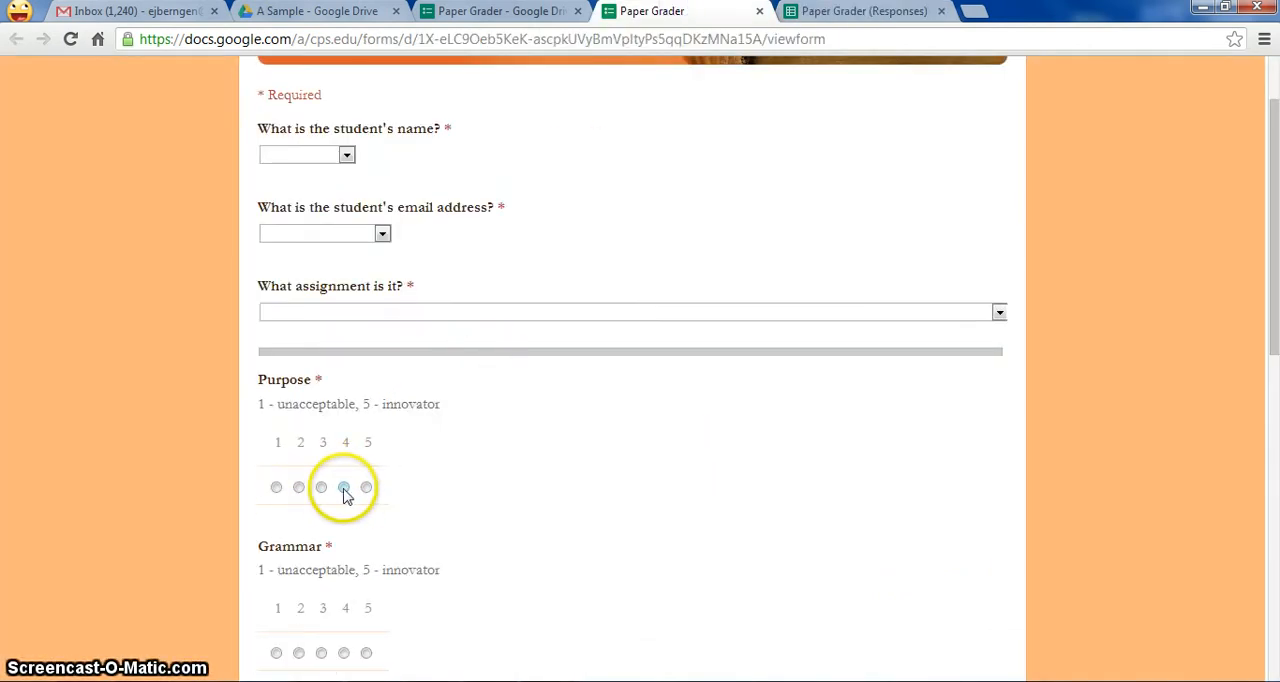
{"action": "left_click", "coordinate": [828, 14]}
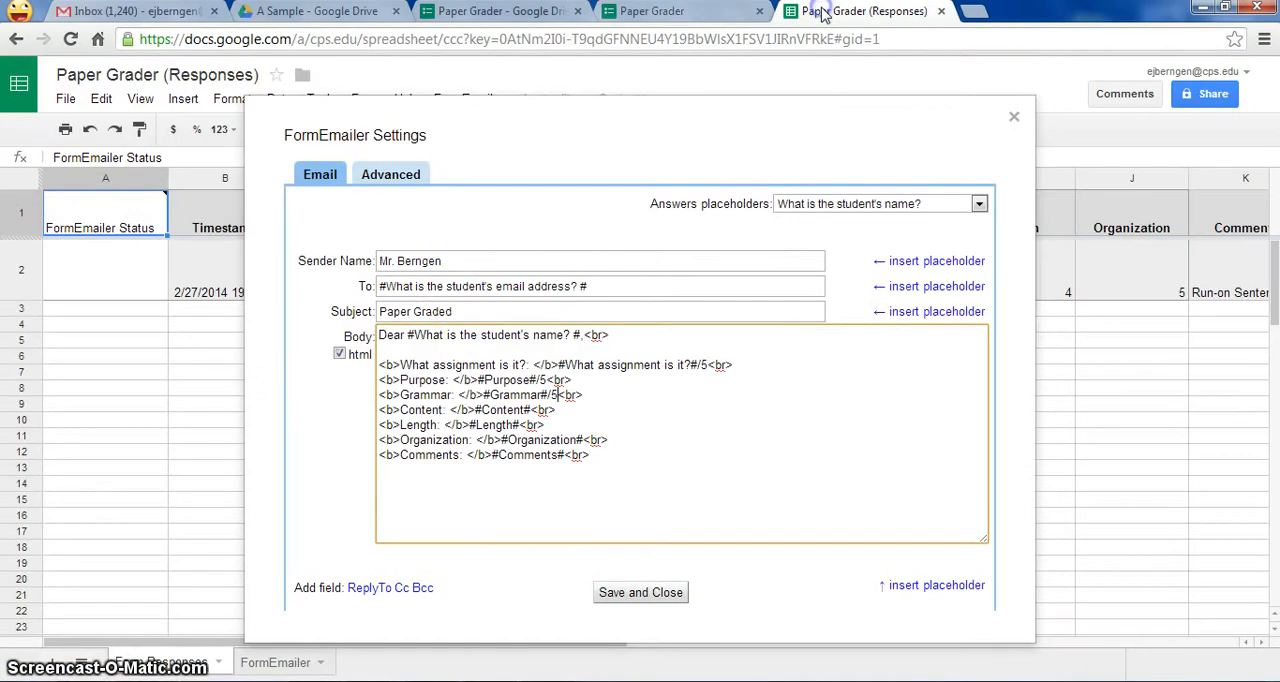
- Append "/5" to the Content, Length and Organization placeholders and end the body with "Sincerely," and the teacher's name, separated by <br> tags
{"action": "left_click", "coordinate": [532, 409]}
{"action": "type", "text": "/5"}
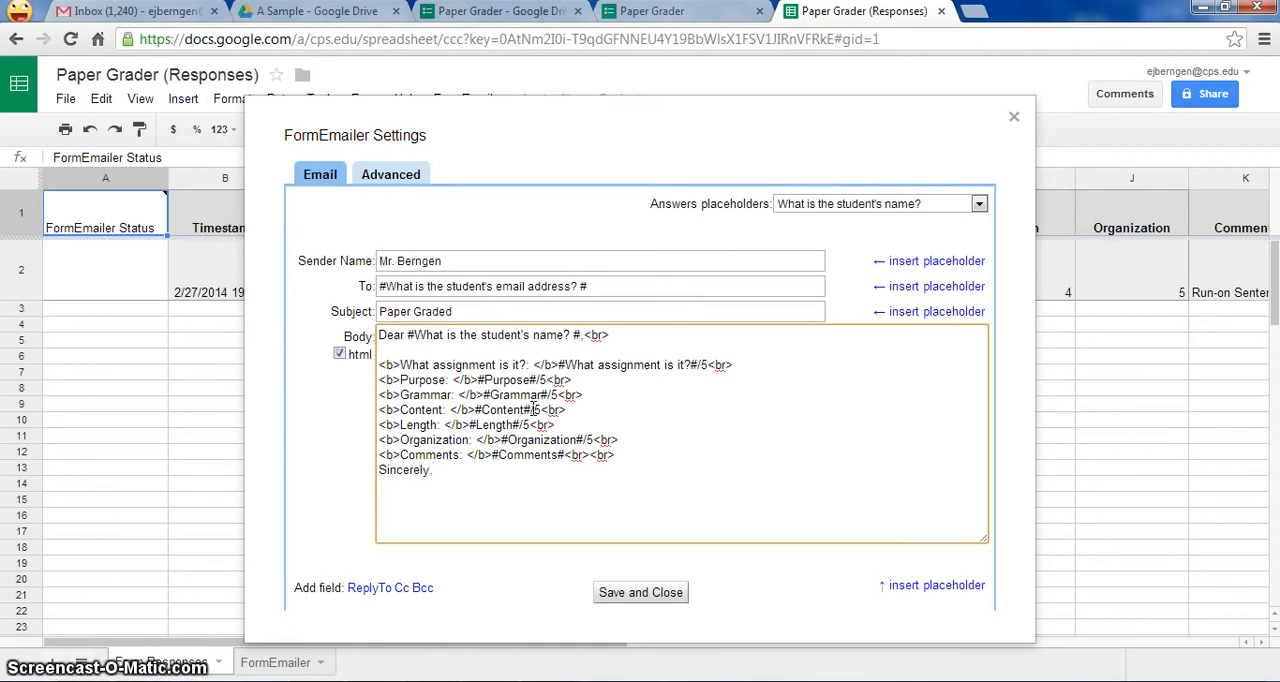
{"action": "type", "text": "<"}
{"action": "type", "text": "Berngen"}
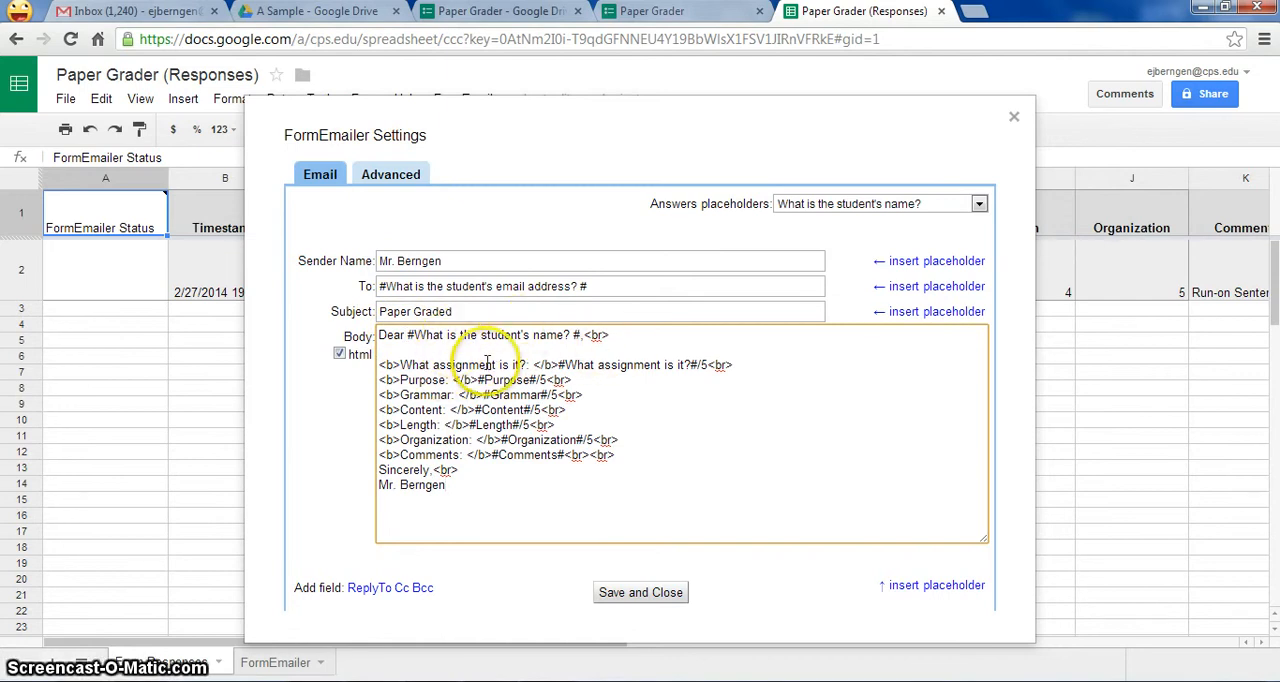
- Insert "Your paper has been graded. Your score is below. <br>" above the assignment line, then save and close the settings
{"action": "left_click", "coordinate": [437, 344]}
{"action": "key", "text": "Return"}
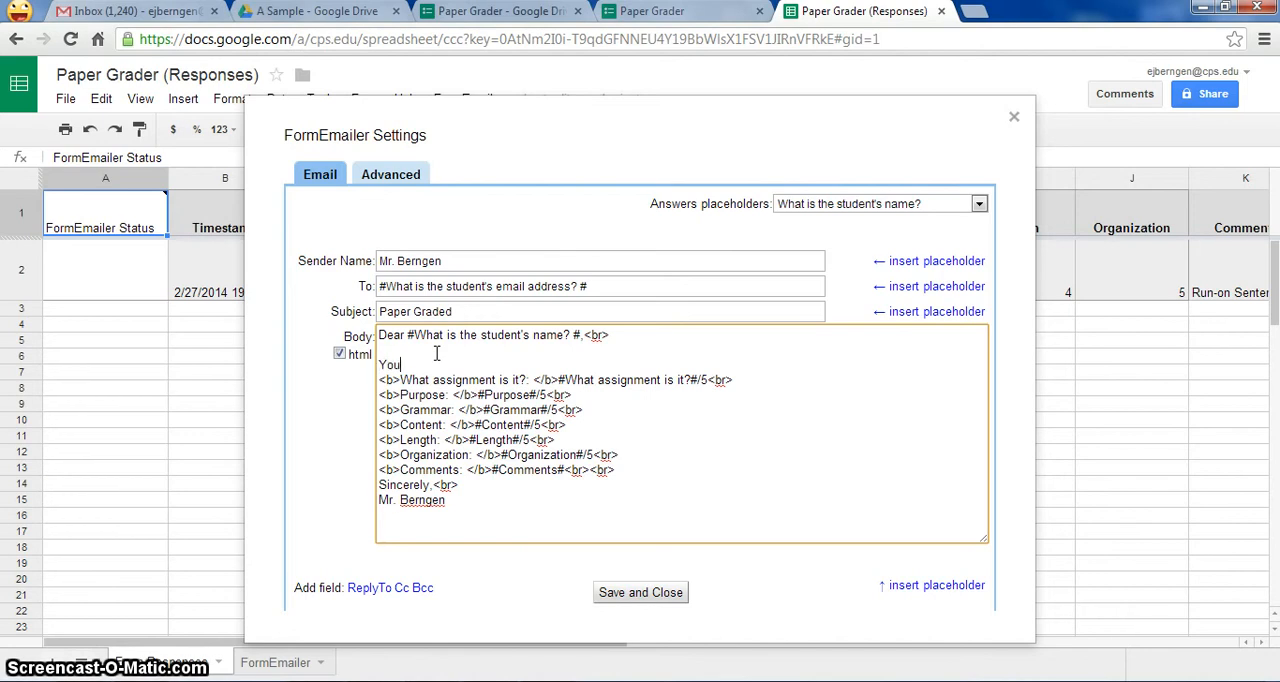
{"action": "type", "text": "Your [paper has been grade"}
{"action": "type", "text": "ded!  Your sc"}
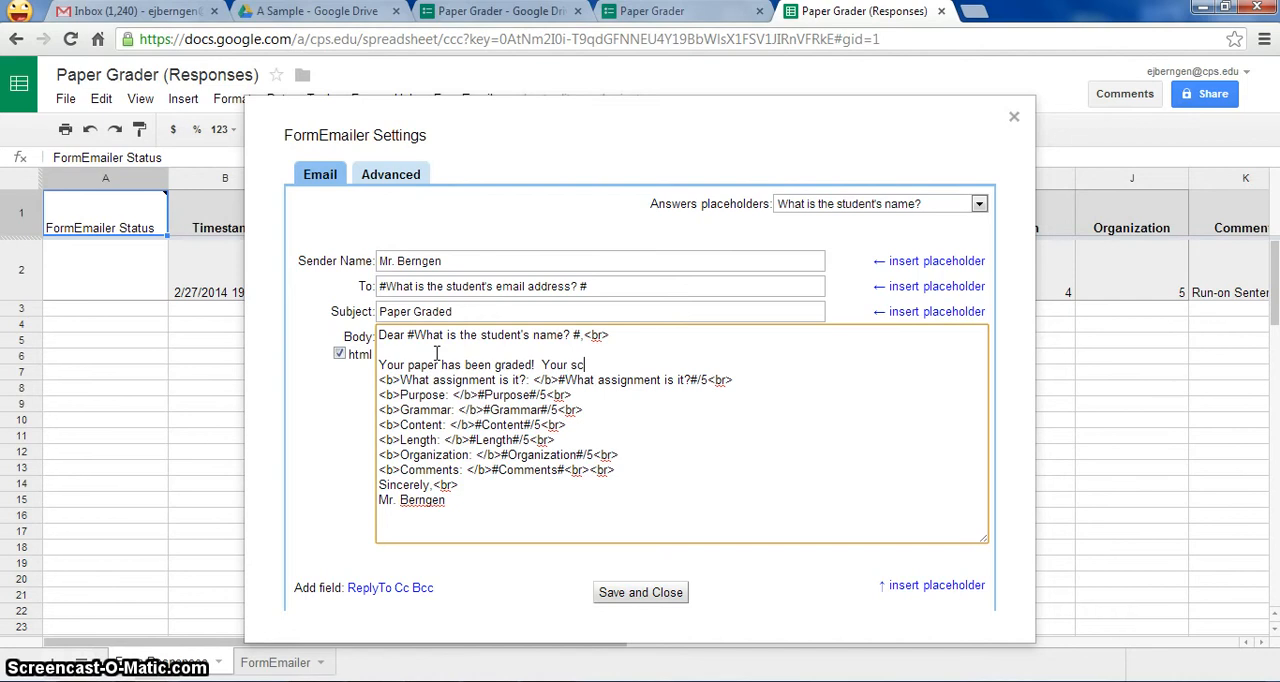
{"action": "type", "text": "ore is below."}
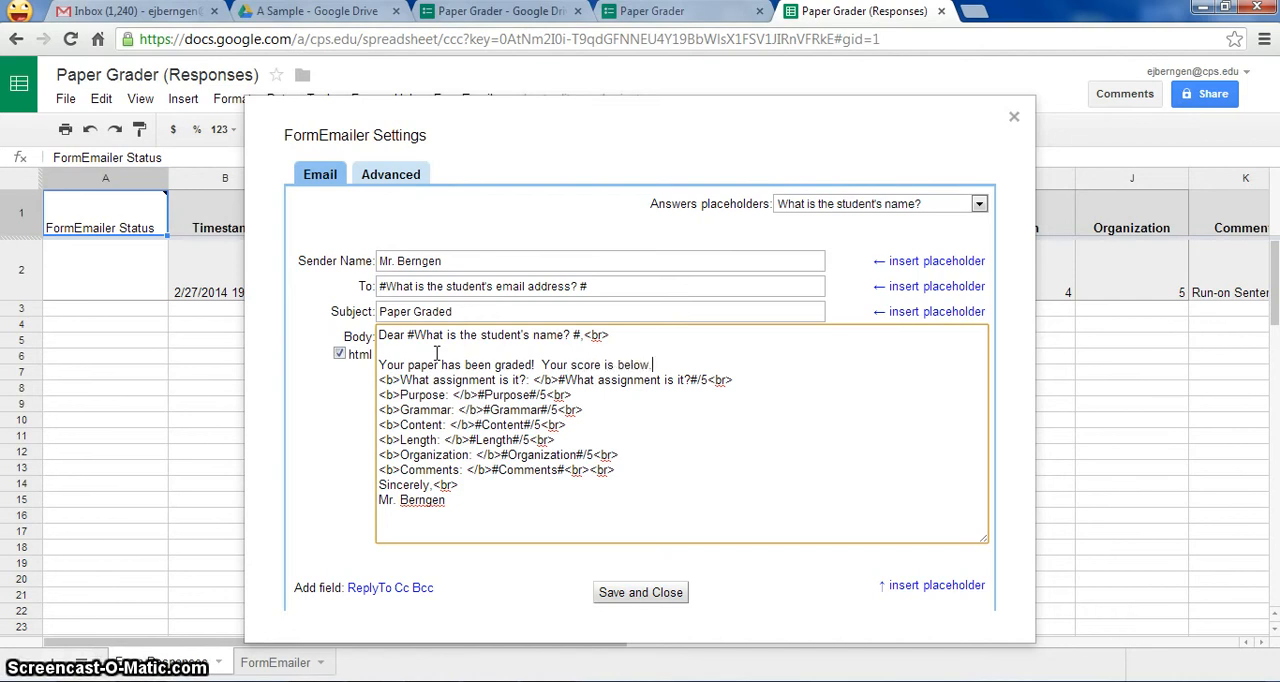
{"action": "left_click", "coordinate": [528, 365]}
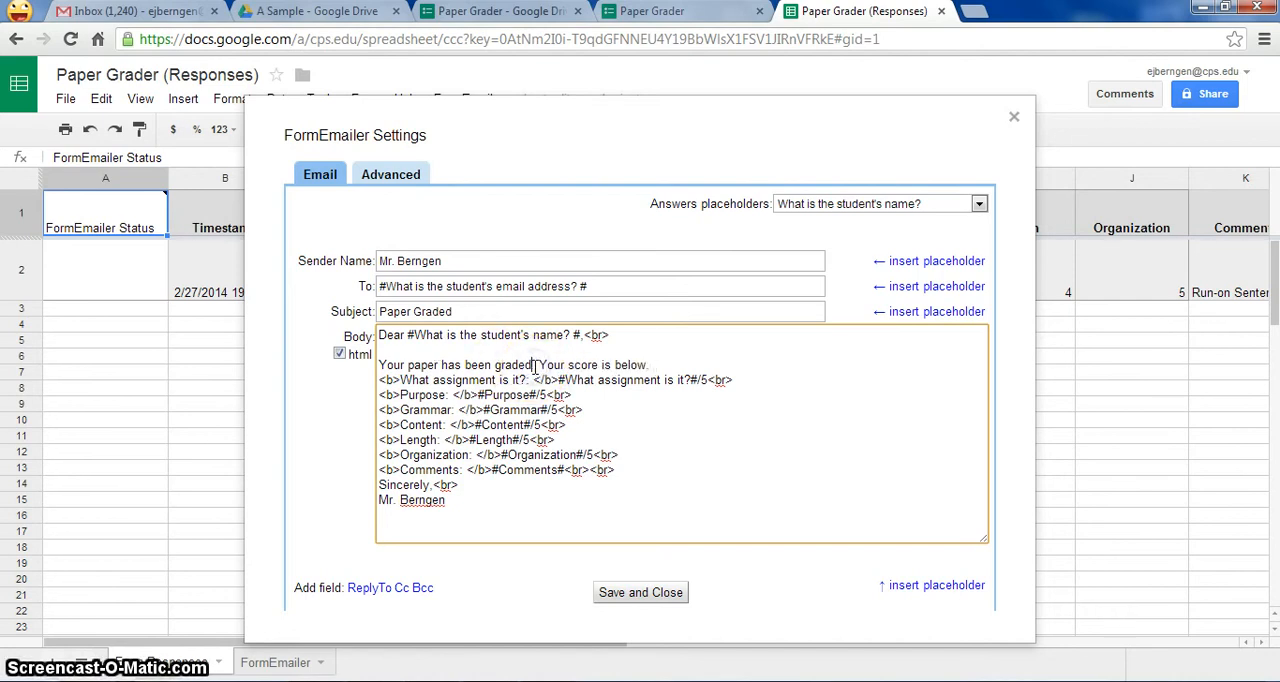
{"action": "left_click", "coordinate": [678, 355]}
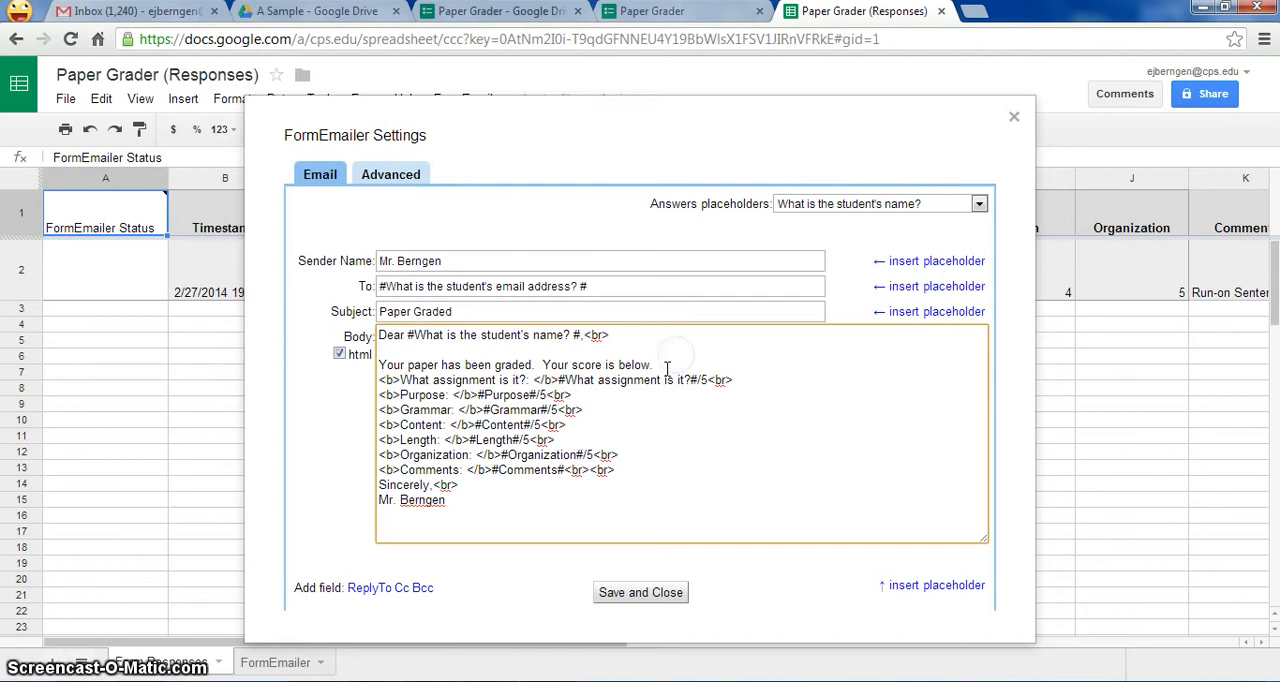
{"action": "left_click", "coordinate": [667, 368]}
{"action": "type", "text": "<br>"}
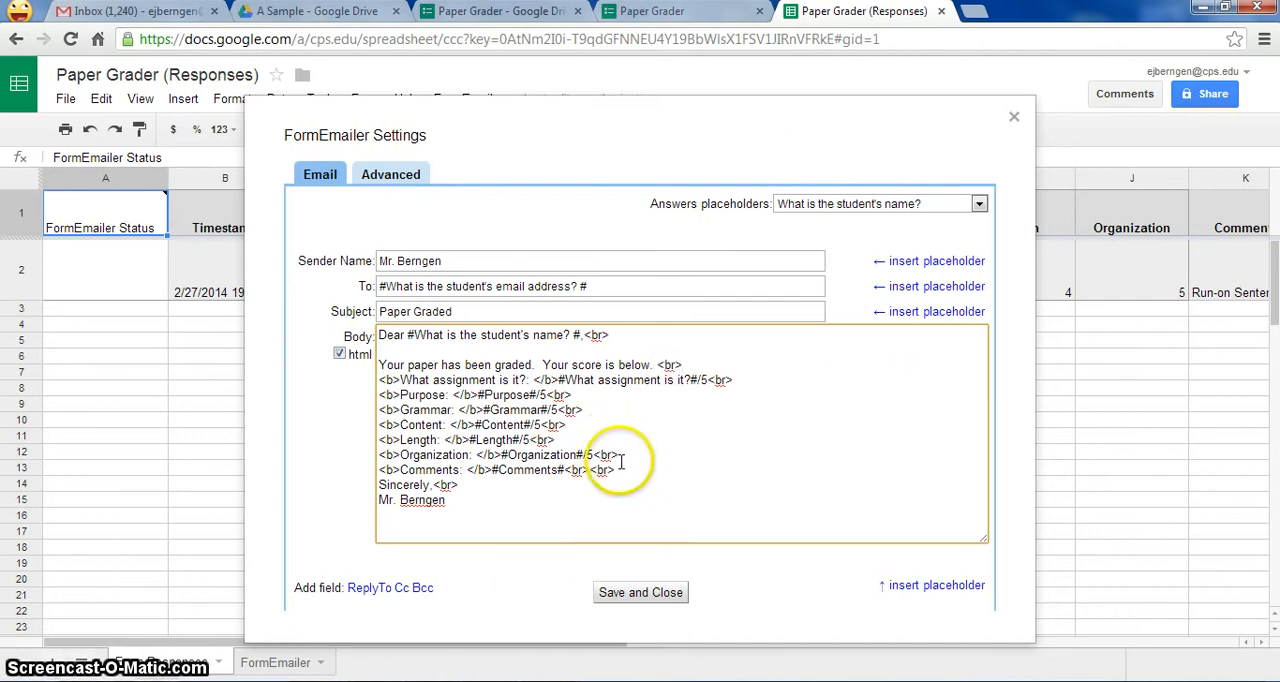
{"action": "left_click", "coordinate": [655, 592]}
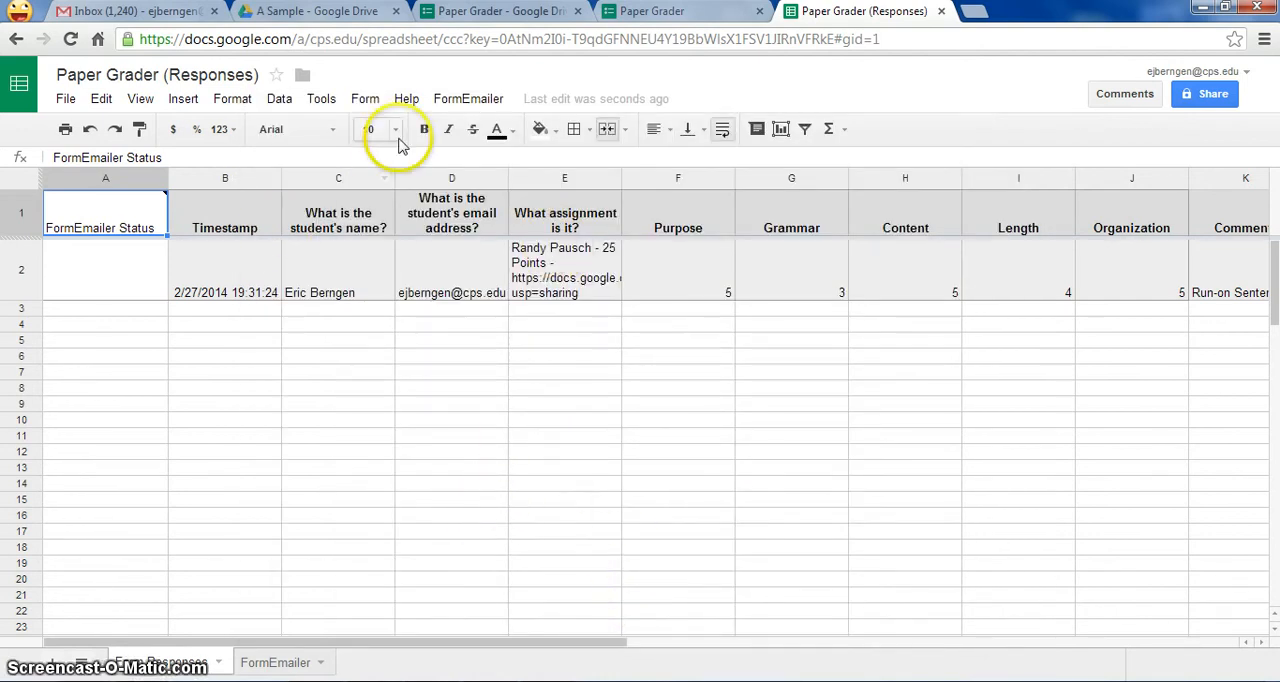
{"action": "left_click", "coordinate": [230, 100]}
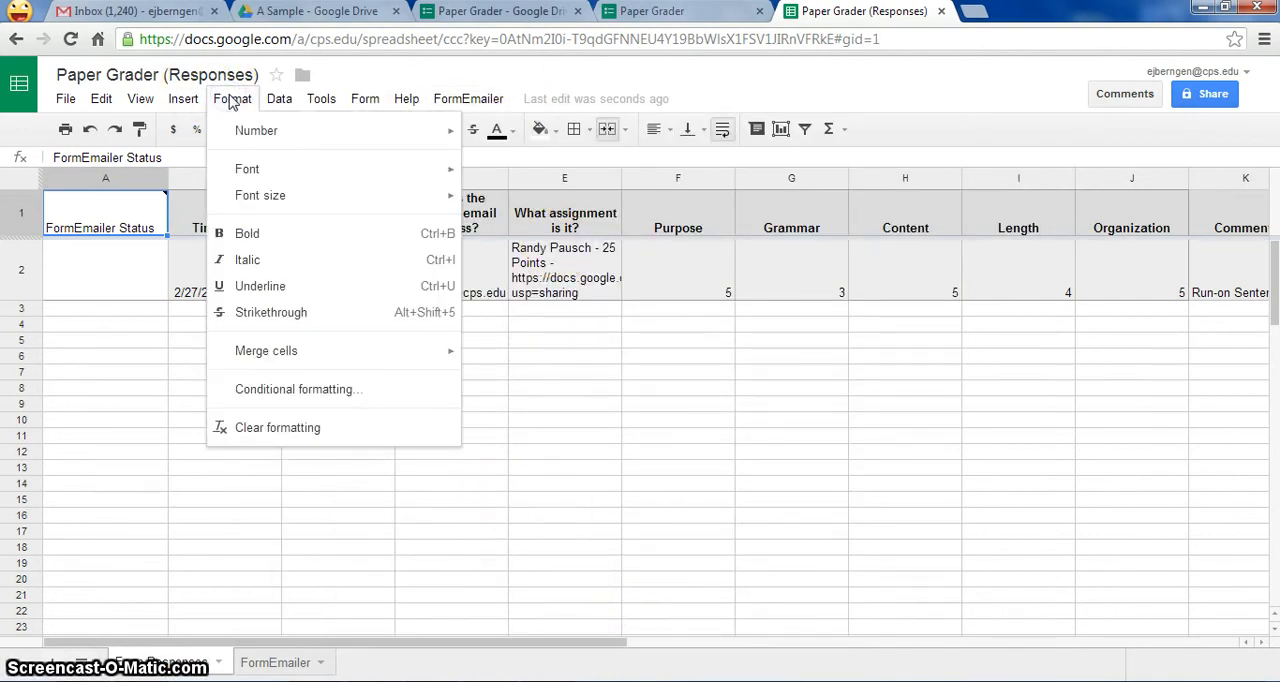
{"action": "left_click", "coordinate": [279, 99]}
{"action": "left_click", "coordinate": [183, 99]}
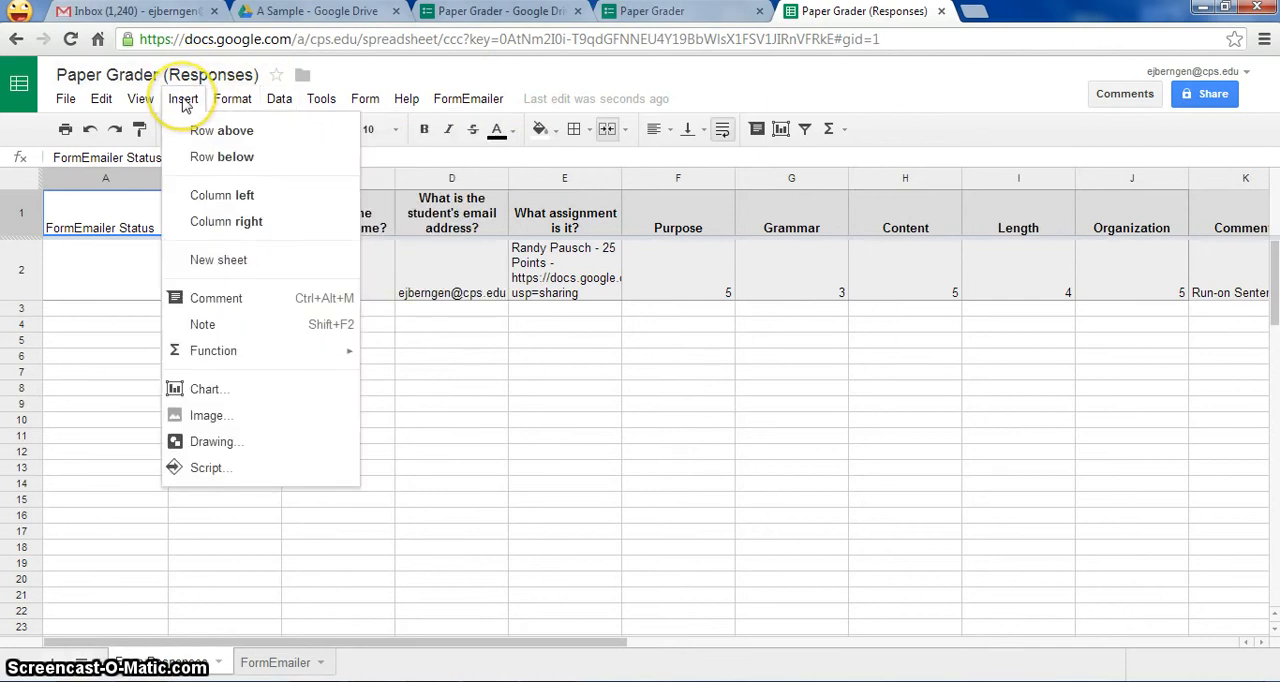
{"action": "left_click", "coordinate": [231, 99]}
{"action": "left_click", "coordinate": [140, 99]}
{"action": "left_click", "coordinate": [100, 99]}
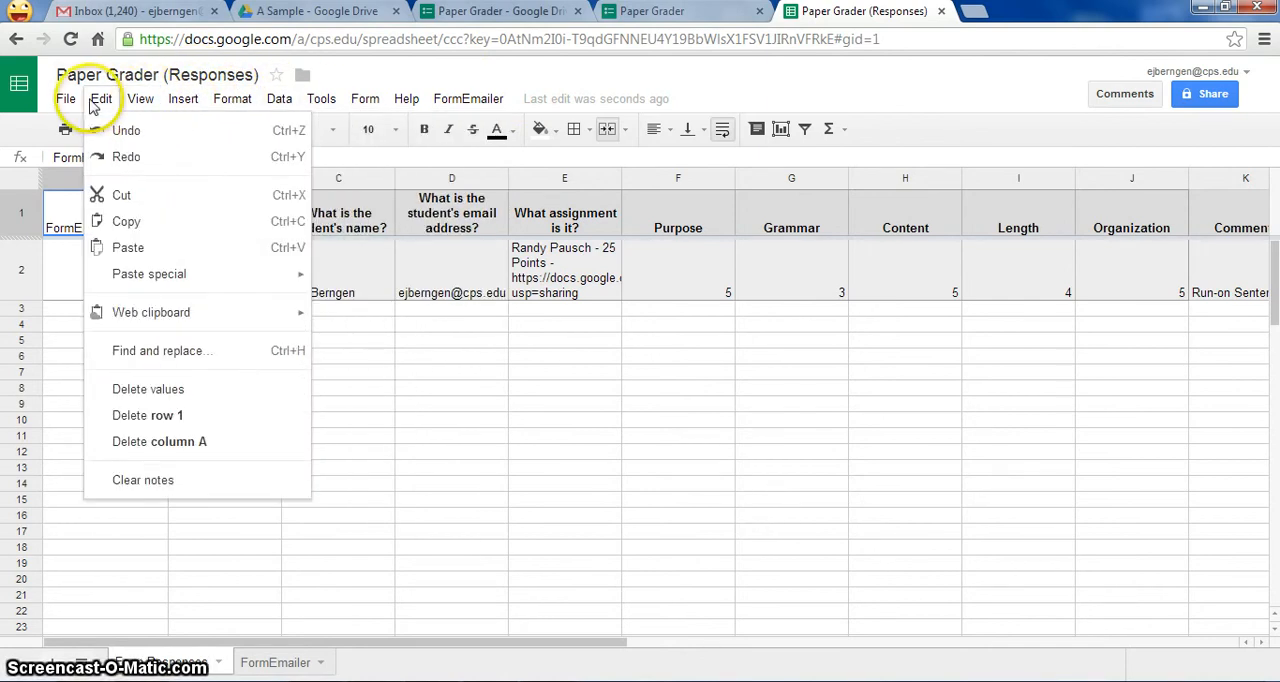
- Reopen the FormEmailer settings, review the advanced options, and save and close them
{"action": "mouse_move", "coordinate": [463, 100]}
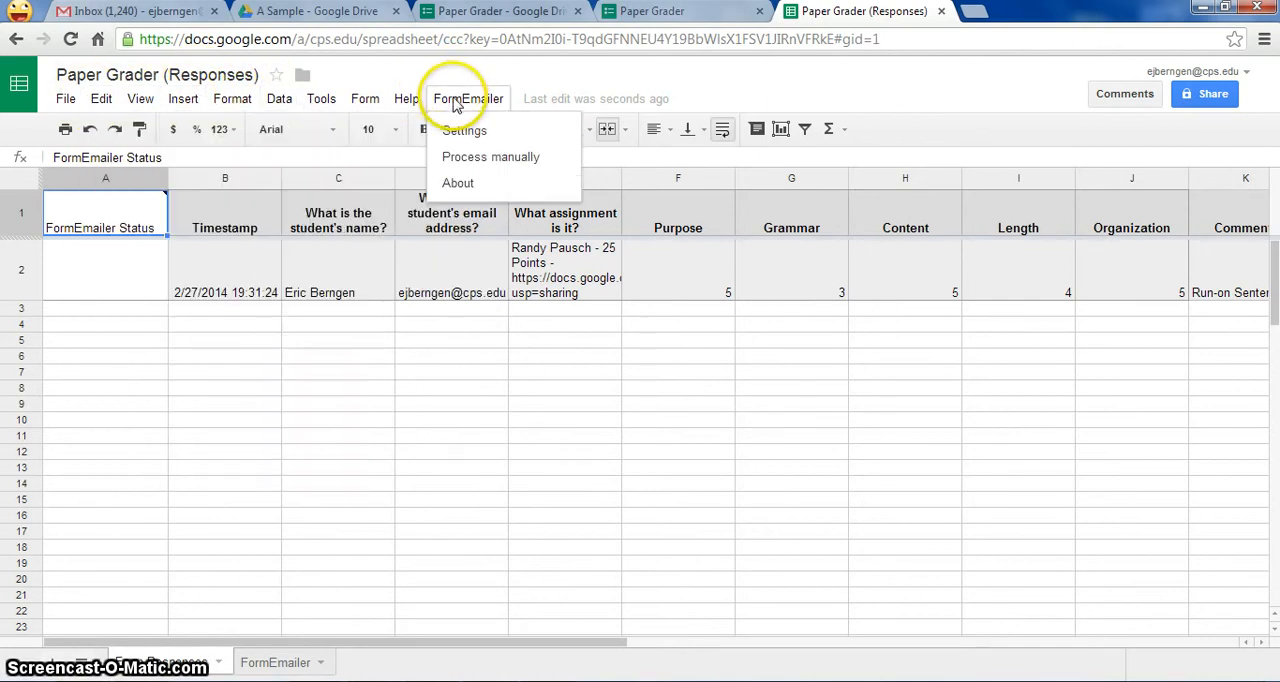
{"action": "left_click", "coordinate": [462, 130]}
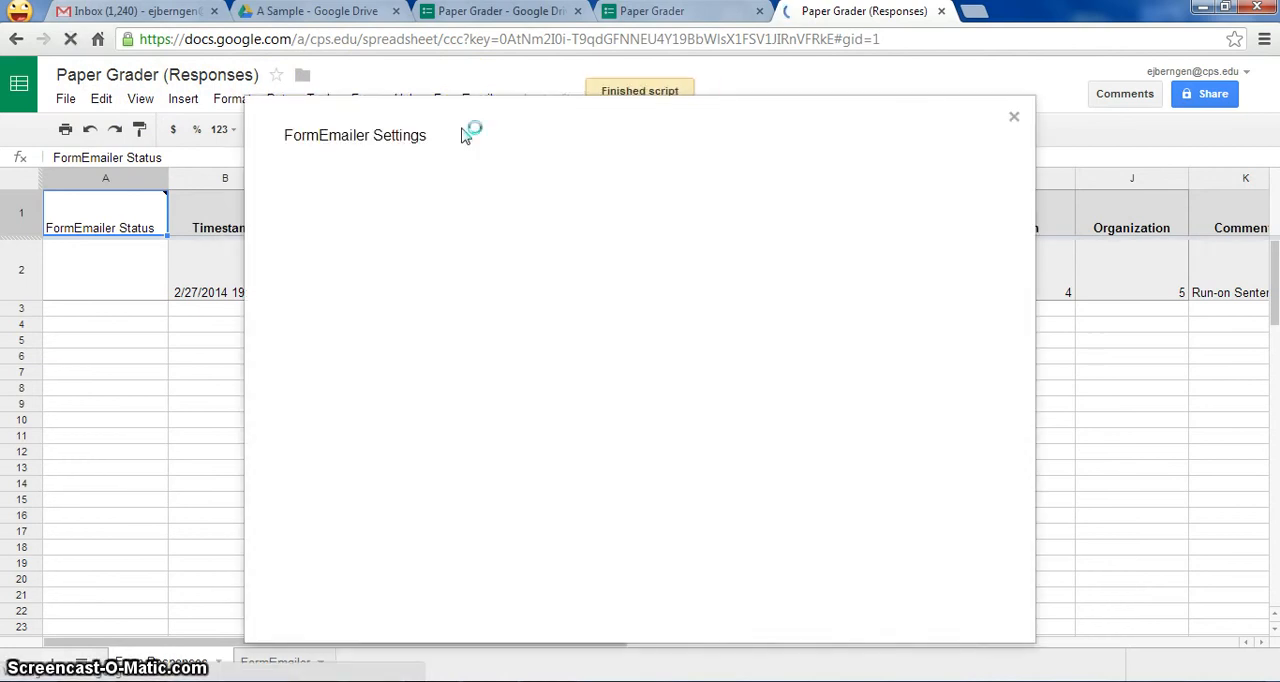
{"action": "left_click", "coordinate": [413, 178]}
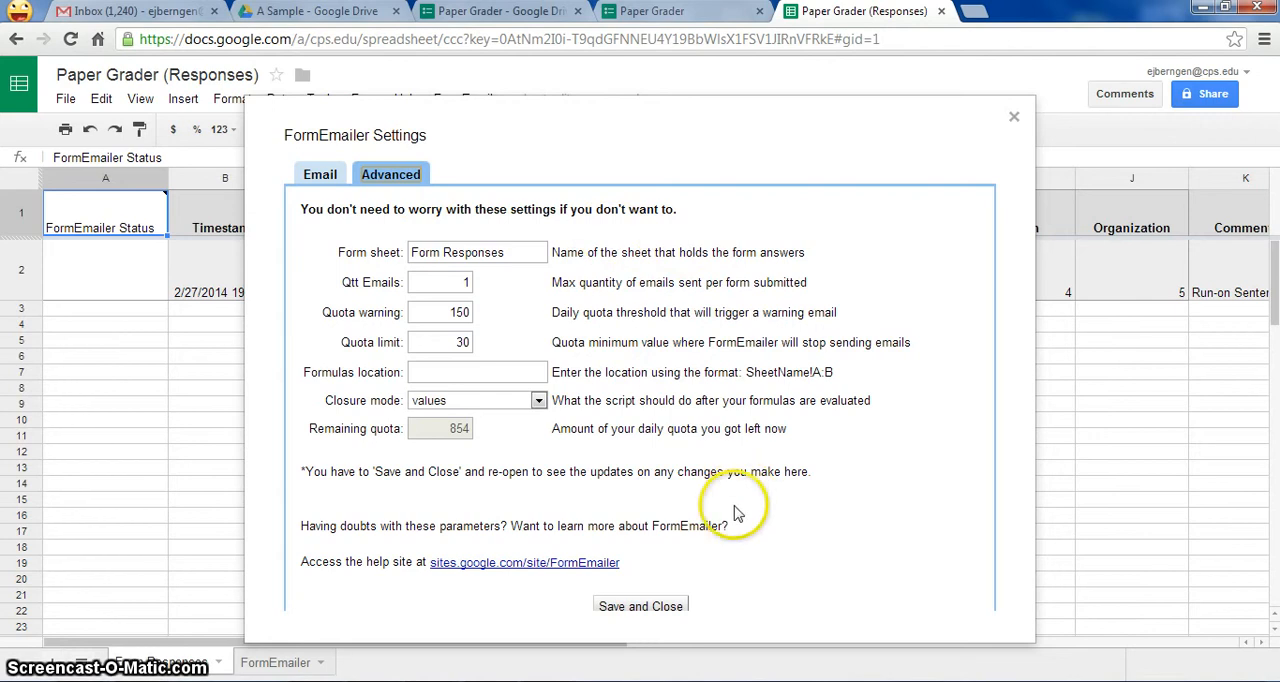
{"action": "left_click", "coordinate": [640, 606]}
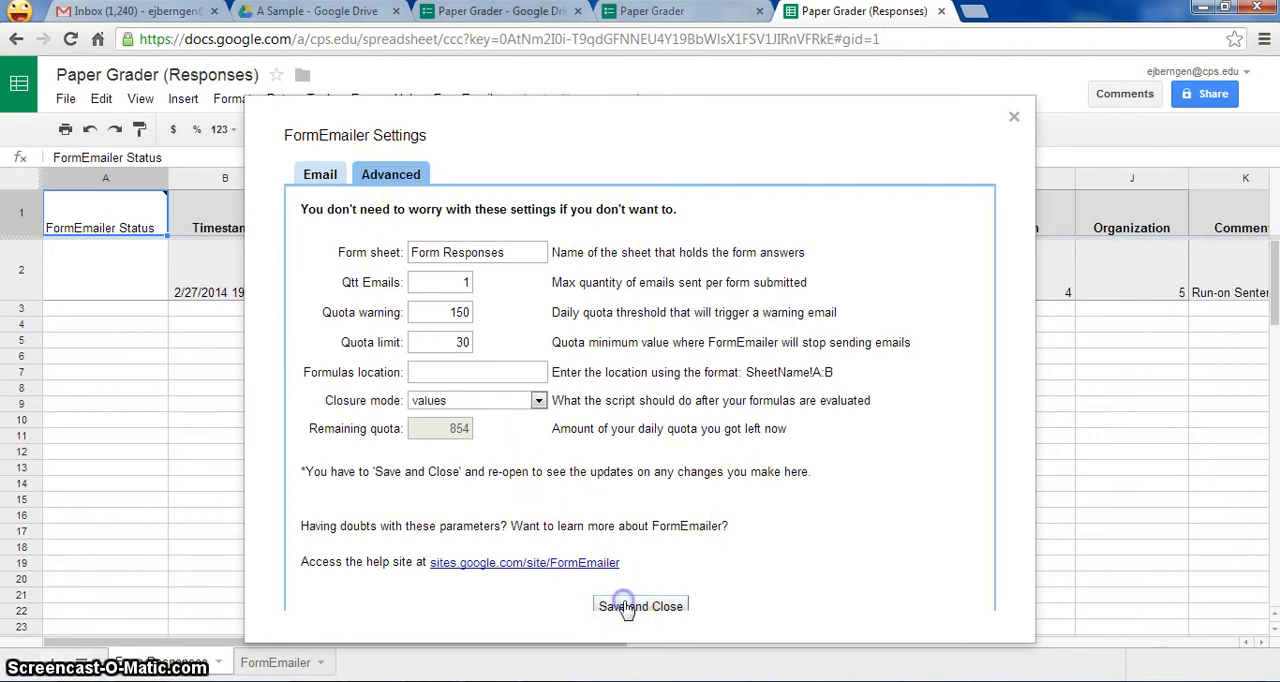
- Open the script editor for the responses spreadsheet's FormEmailer script
{"action": "left_click", "coordinate": [230, 99]}
{"action": "left_click", "coordinate": [137, 99]}
{"action": "left_click", "coordinate": [180, 100]}
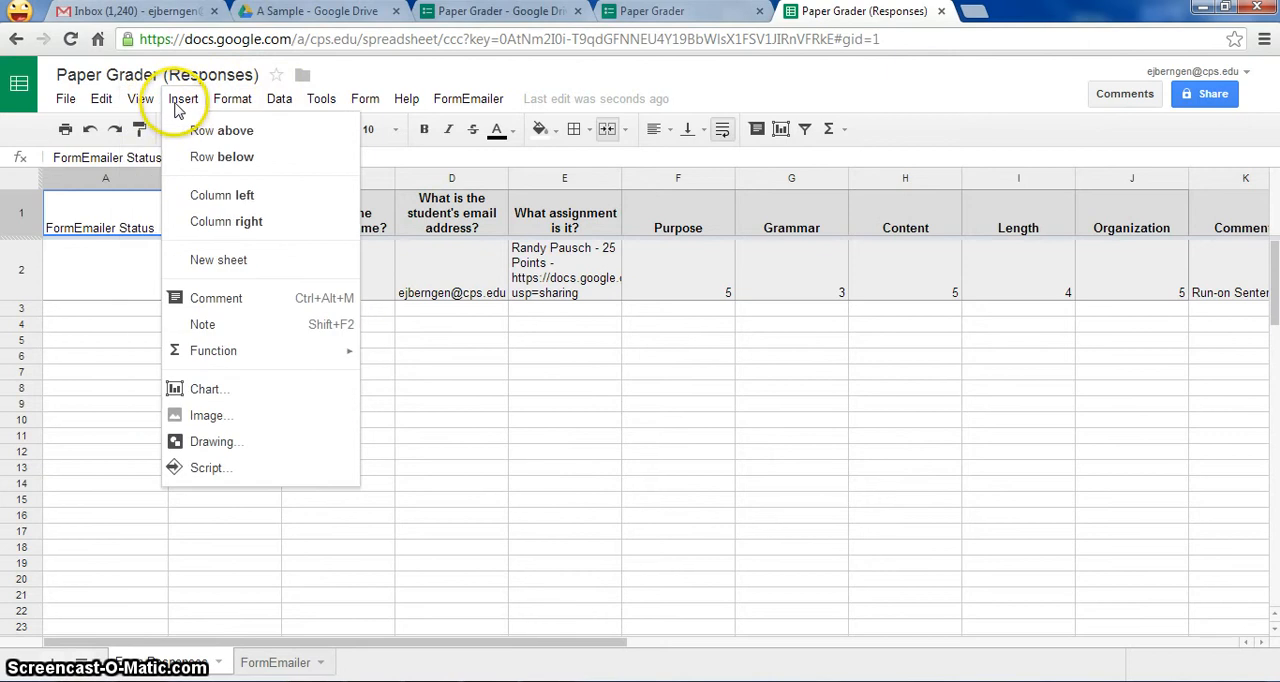
{"action": "left_click", "coordinate": [277, 102]}
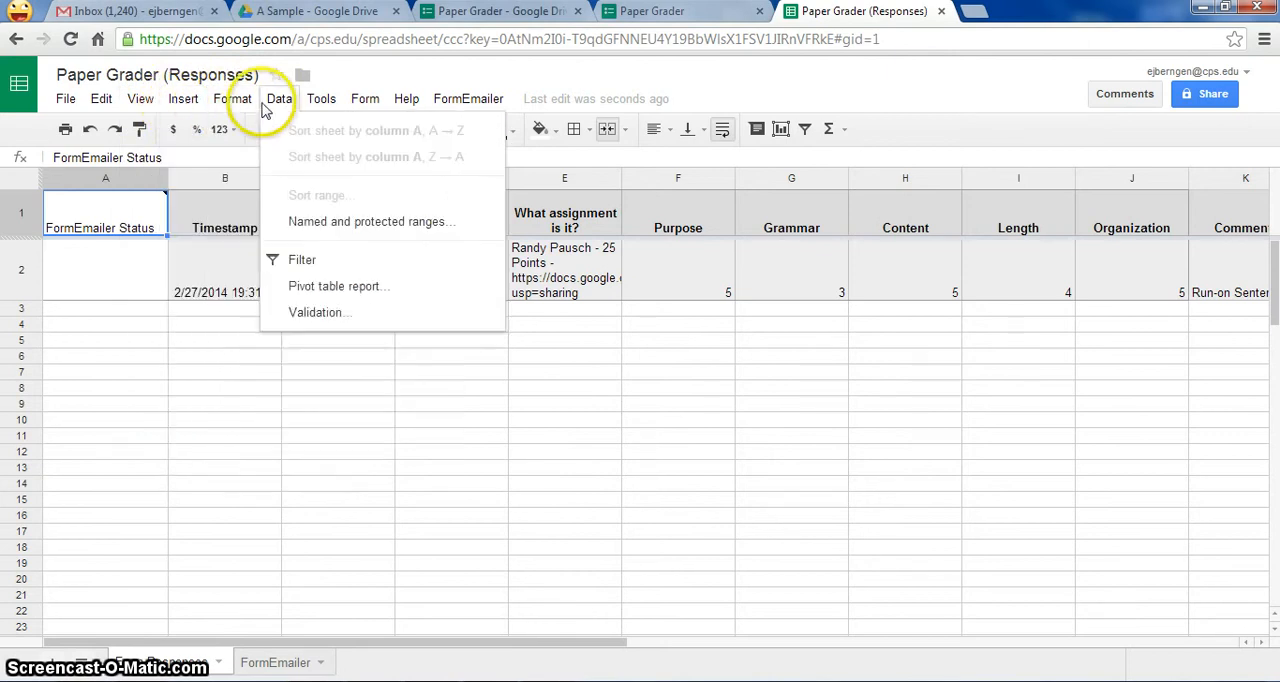
{"action": "left_click", "coordinate": [314, 104]}
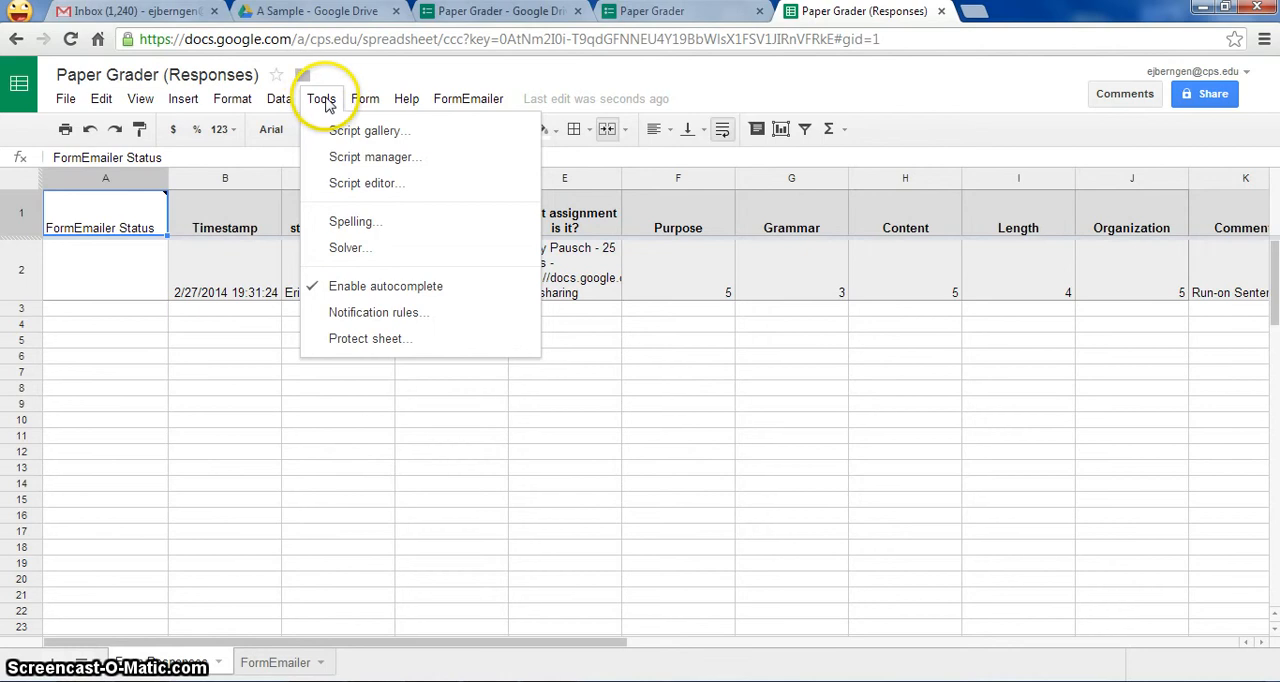
{"action": "left_click", "coordinate": [360, 189]}
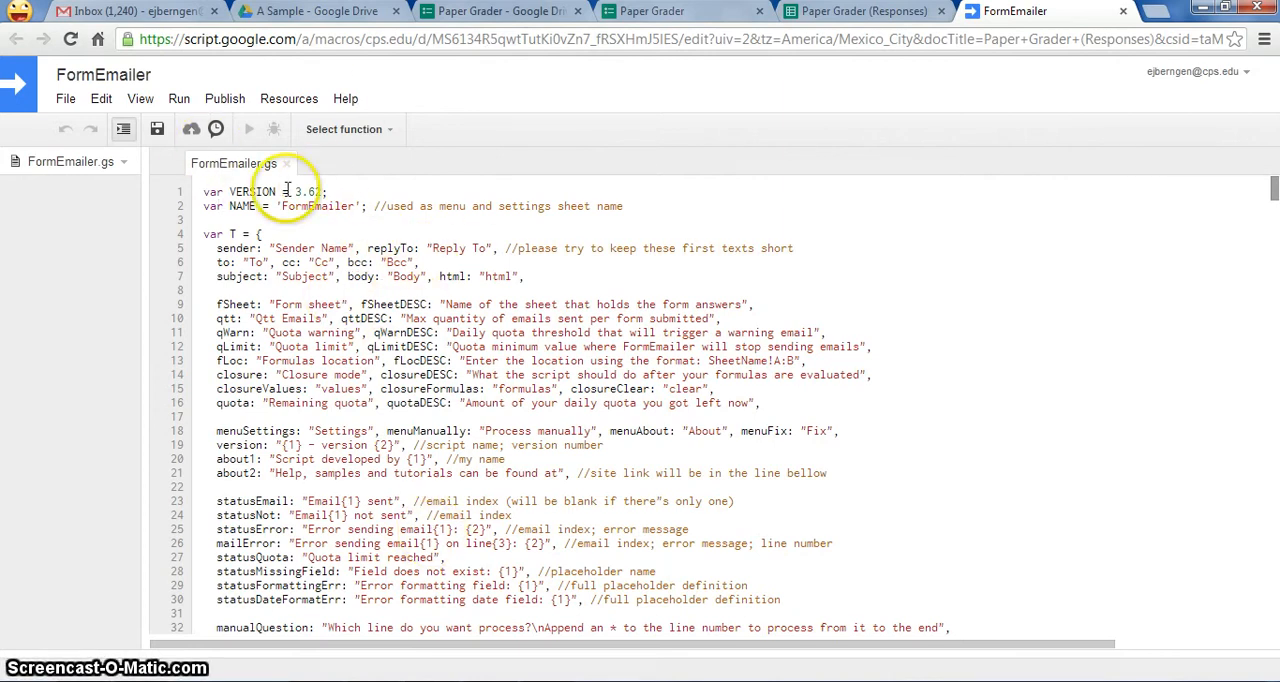
- Open the list of all triggers in the FormEmailer project and look through the existing ones
{"action": "left_click", "coordinate": [239, 101]}
{"action": "mouse_move", "coordinate": [290, 100]}
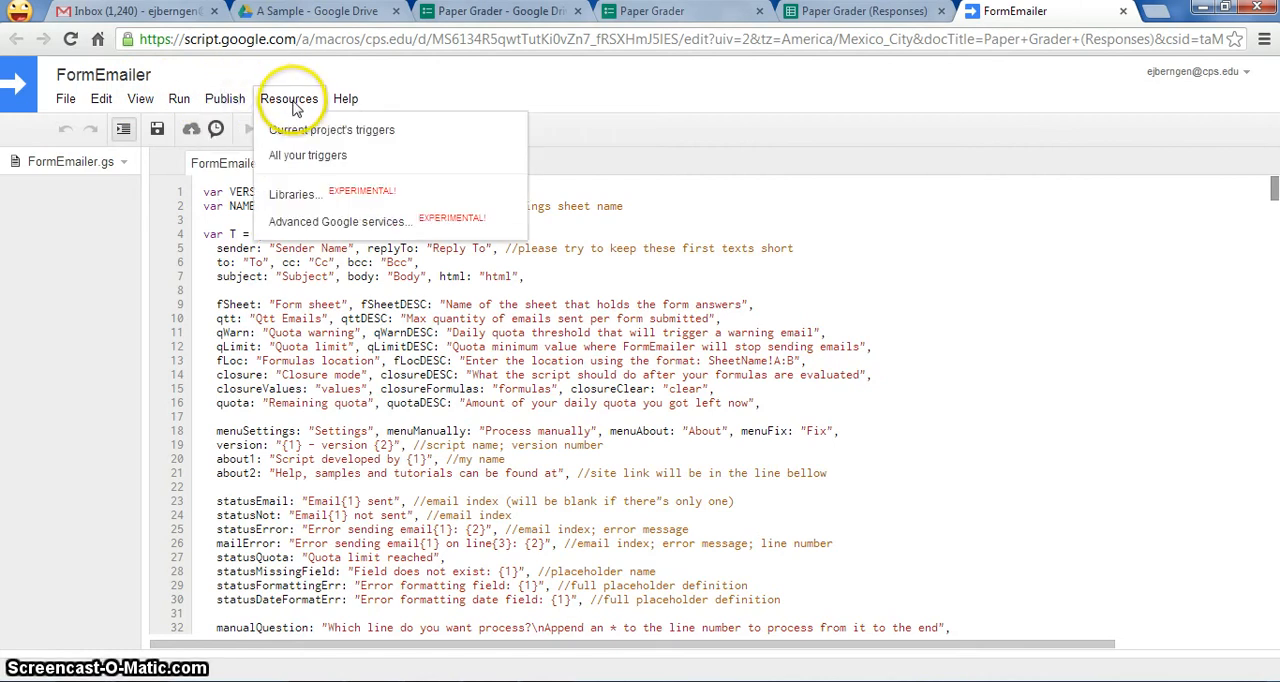
{"action": "left_click", "coordinate": [297, 158]}
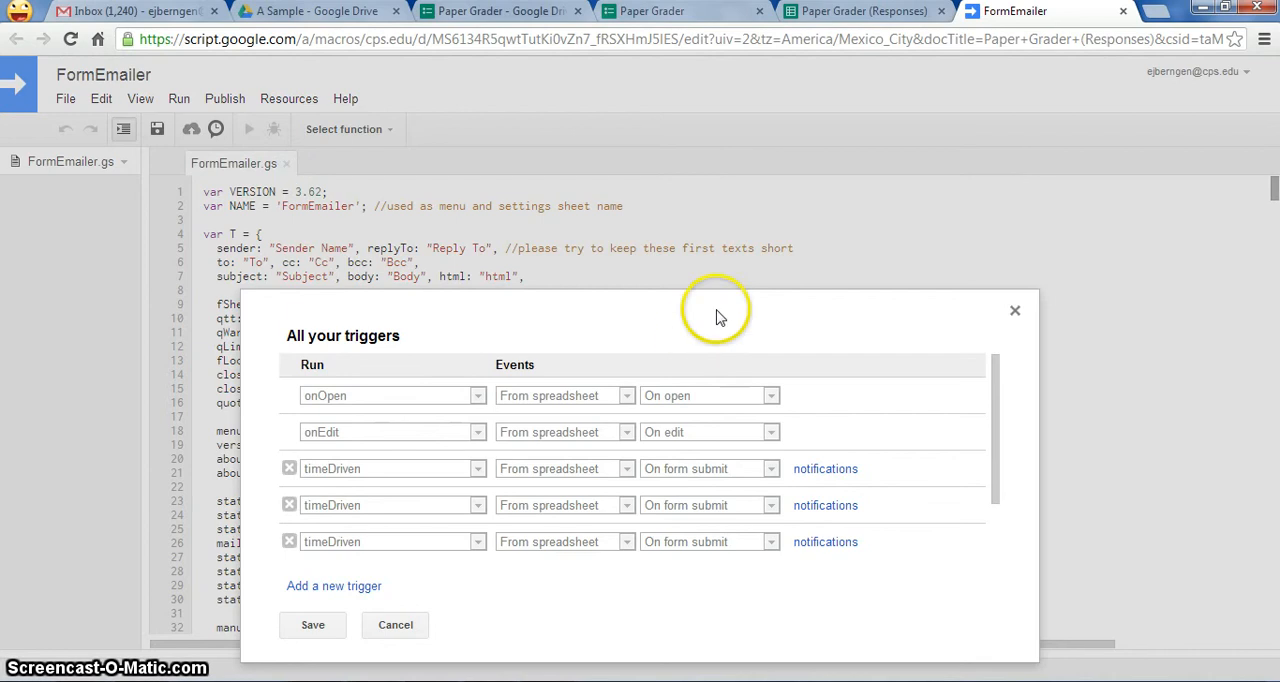
{"action": "left_click_drag", "start_coordinate": [988, 402], "coordinate": [997, 517]}
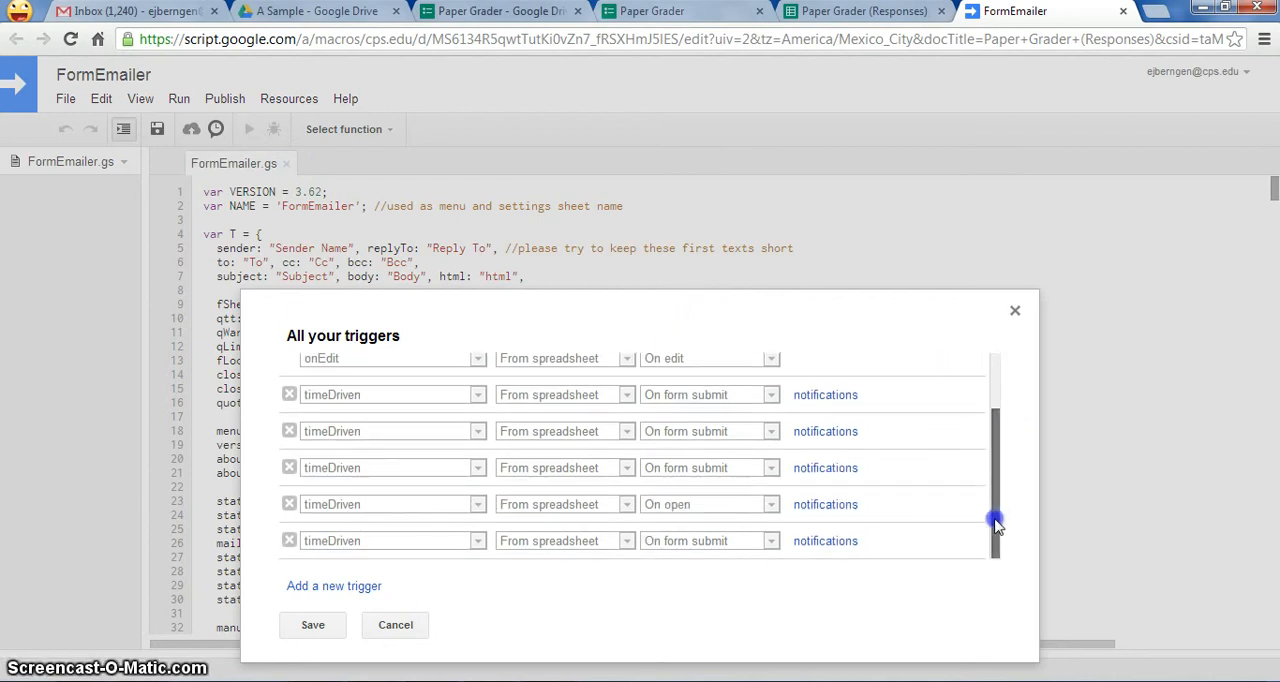
- Add a new trigger that runs timeDriven from the spreadsheet on form submit, and save the triggers
{"action": "left_click", "coordinate": [355, 589]}
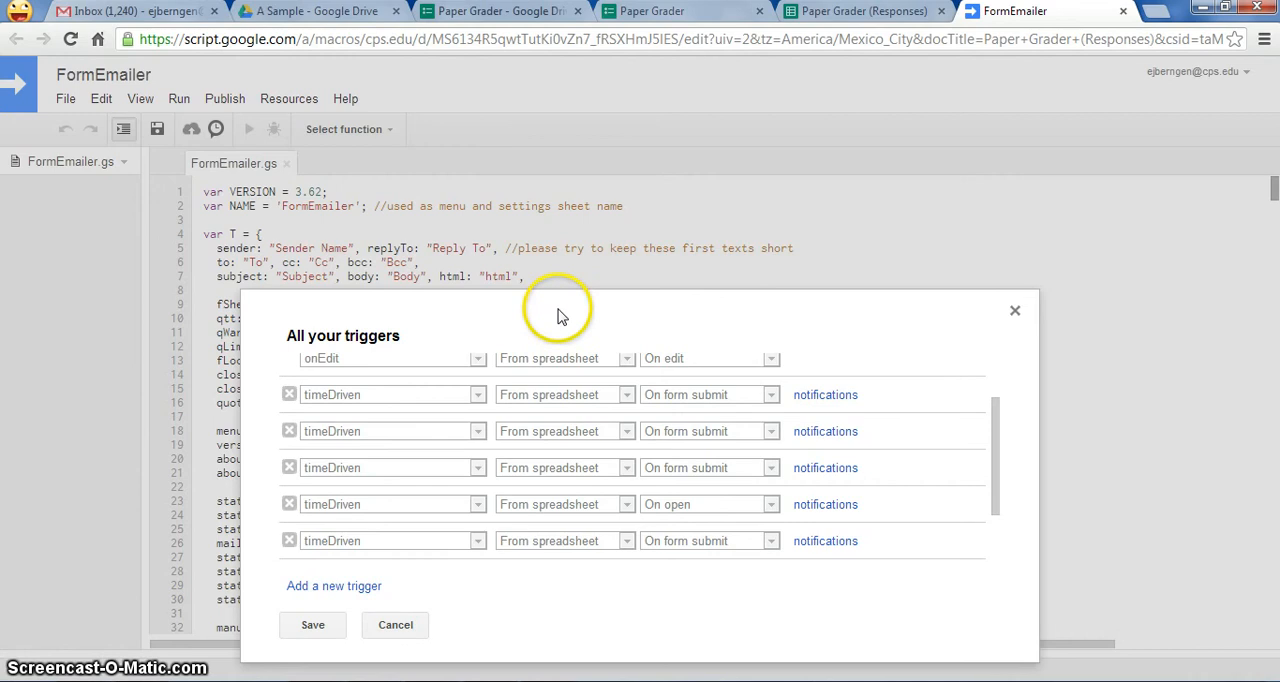
{"action": "left_click_drag", "start_coordinate": [574, 273], "coordinate": [584, 260]}
{"action": "left_click", "coordinate": [980, 408]}
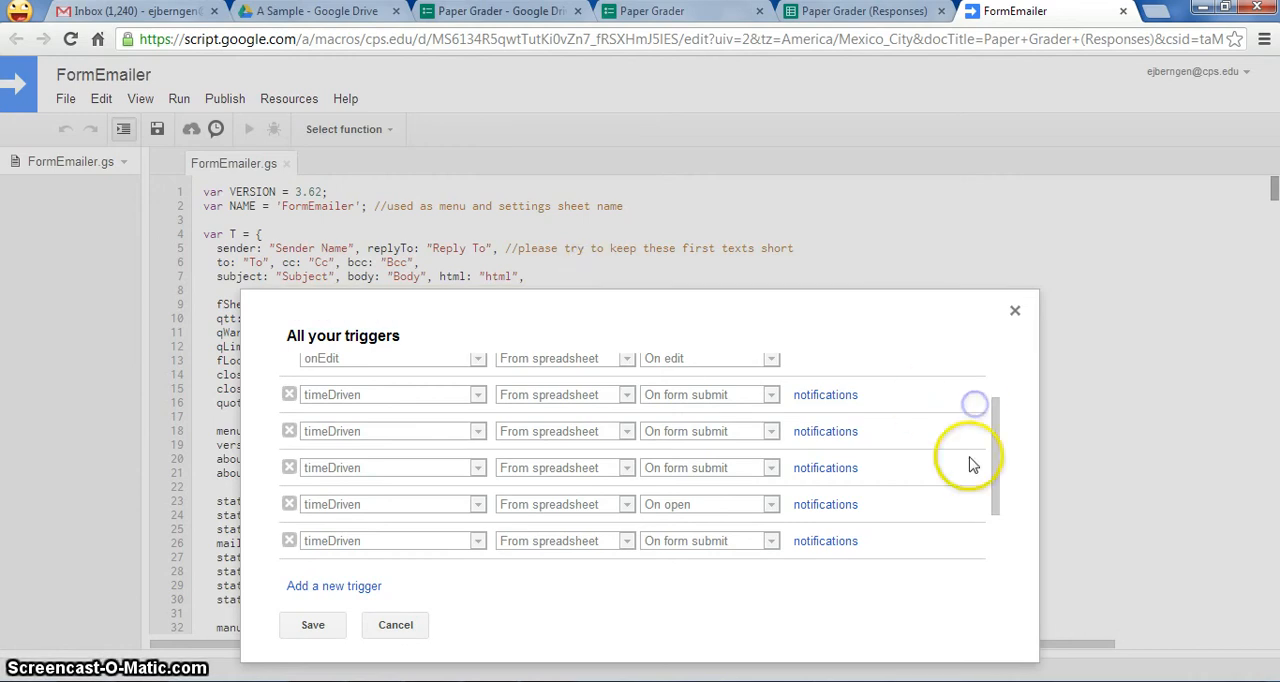
{"action": "left_click_drag", "start_coordinate": [992, 455], "coordinate": [1011, 535]}
{"action": "left_click", "coordinate": [289, 540]}
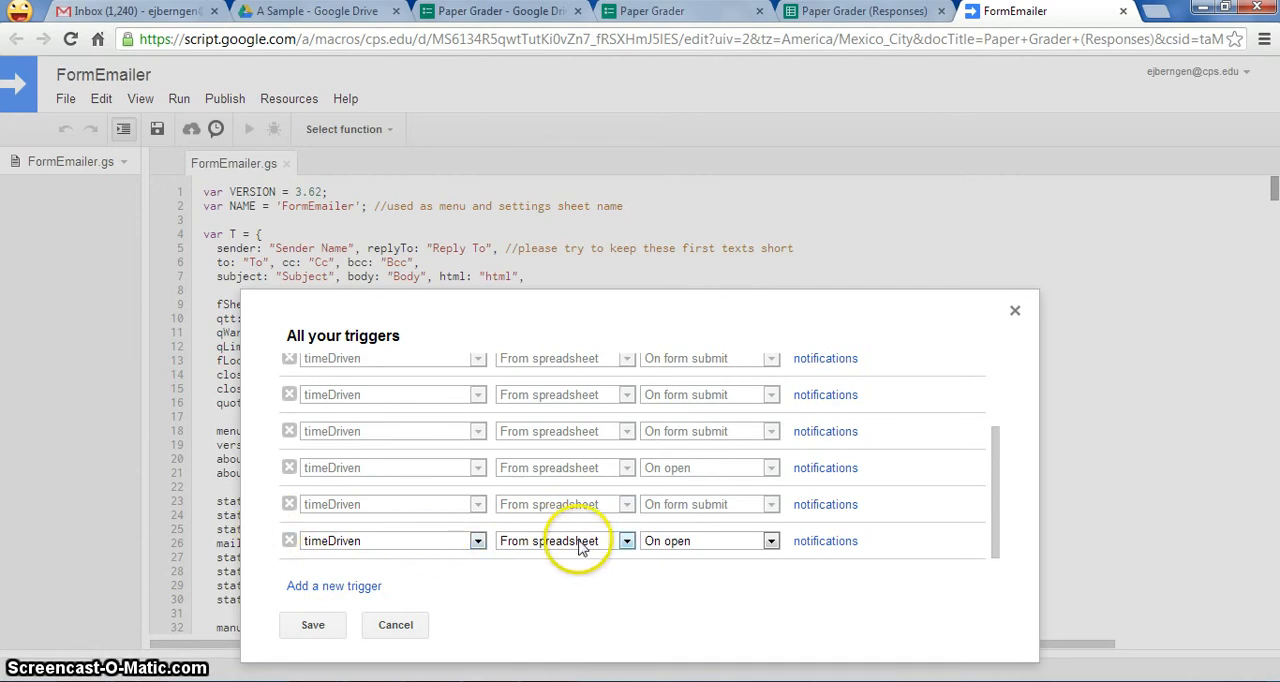
{"action": "left_click", "coordinate": [770, 541]}
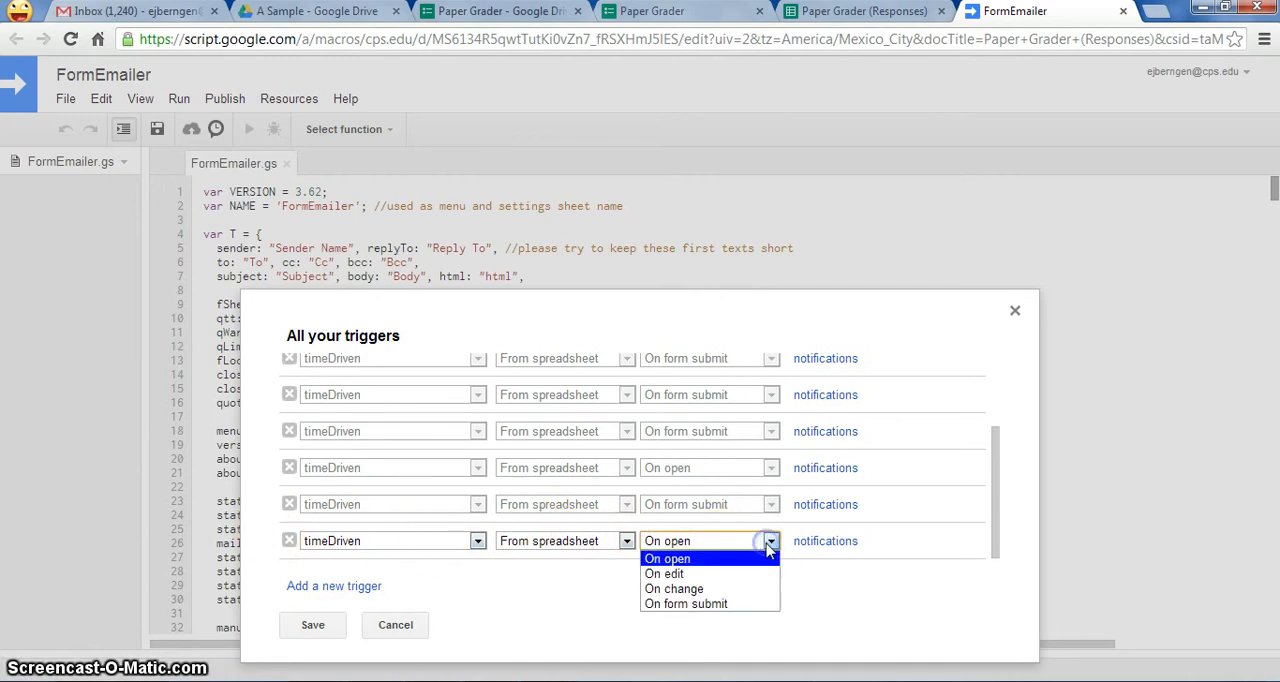
{"action": "left_click", "coordinate": [748, 604]}
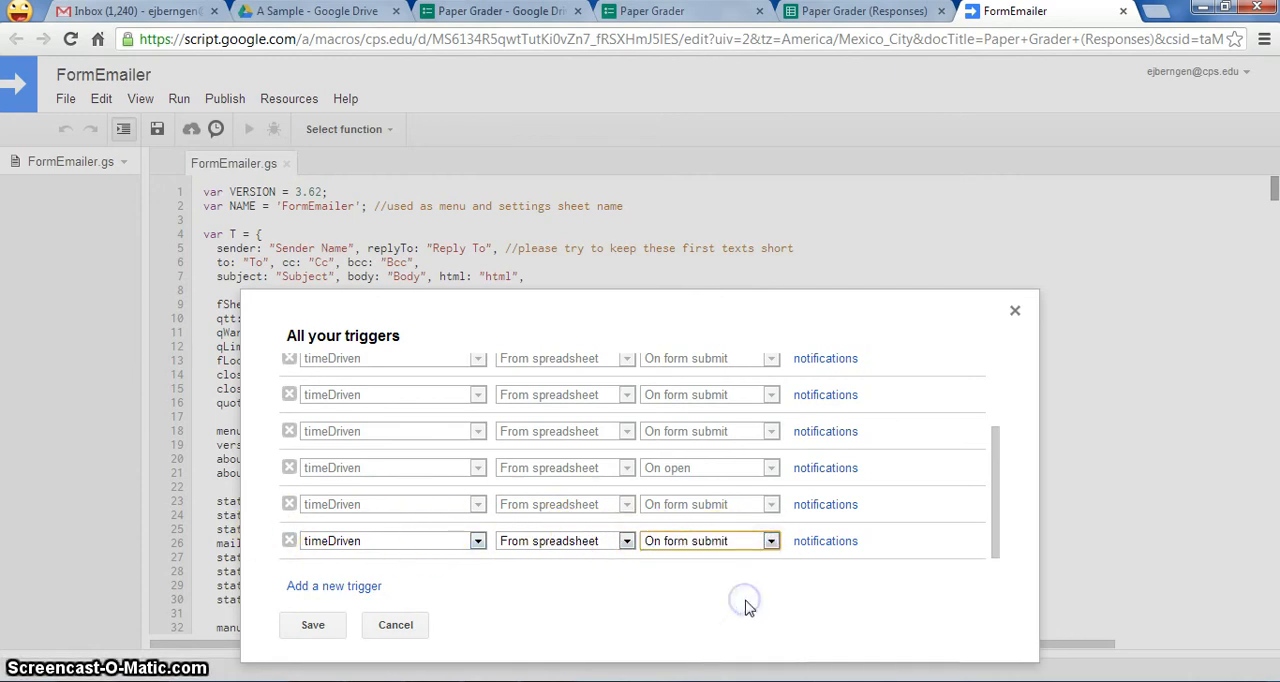
{"action": "left_click", "coordinate": [310, 626]}
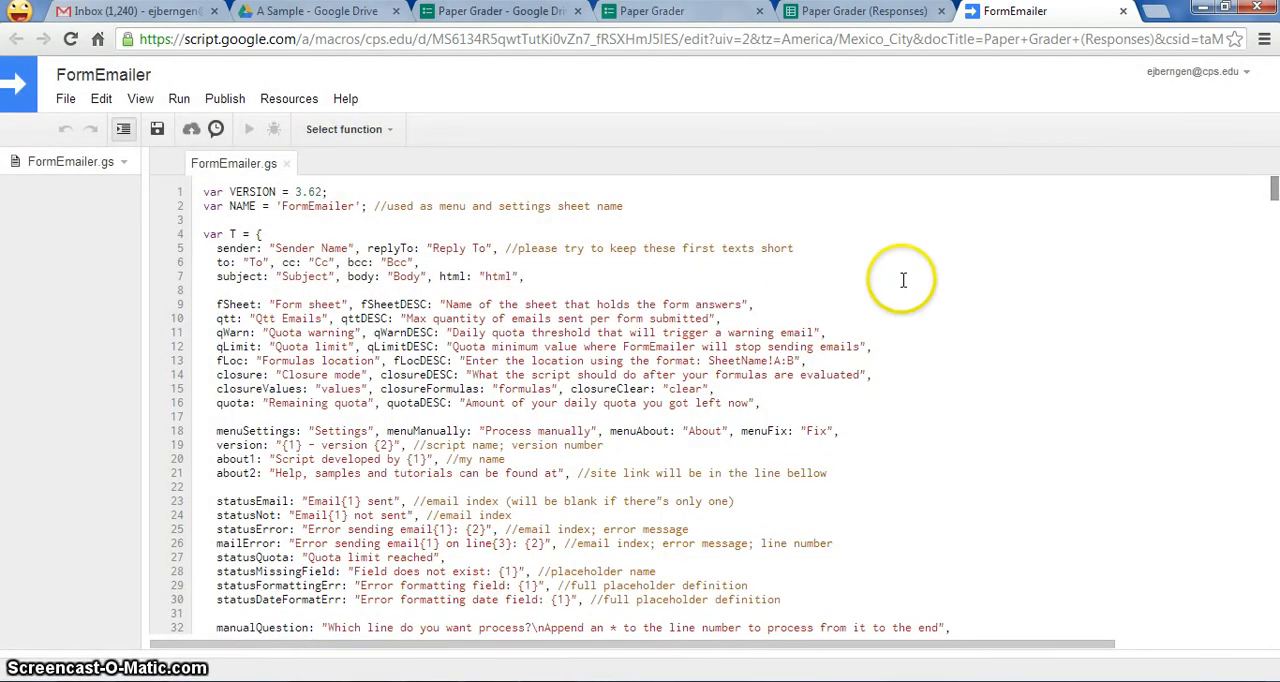
- On the live Paper Grader form, choose the student's name, the student's email address and the "Randy Pausch - 25 Points" assignment
{"action": "left_click", "coordinate": [862, 11]}
{"action": "left_click", "coordinate": [709, 9]}
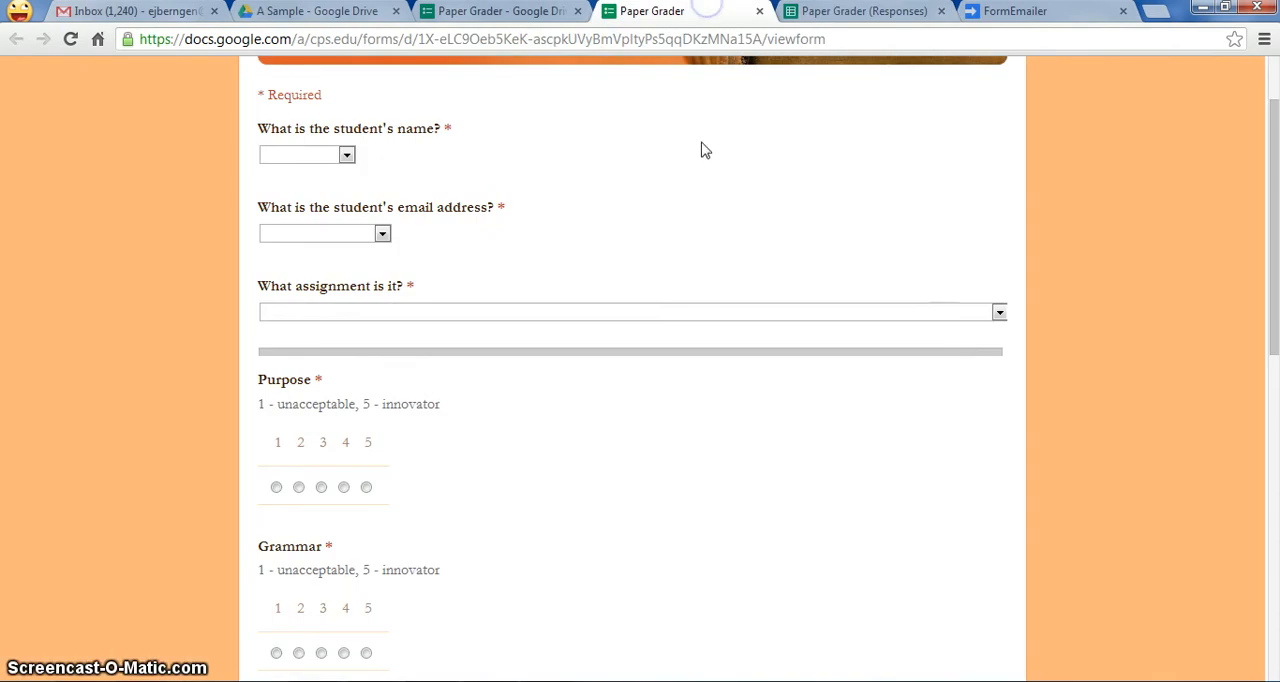
{"action": "left_click", "coordinate": [300, 155]}
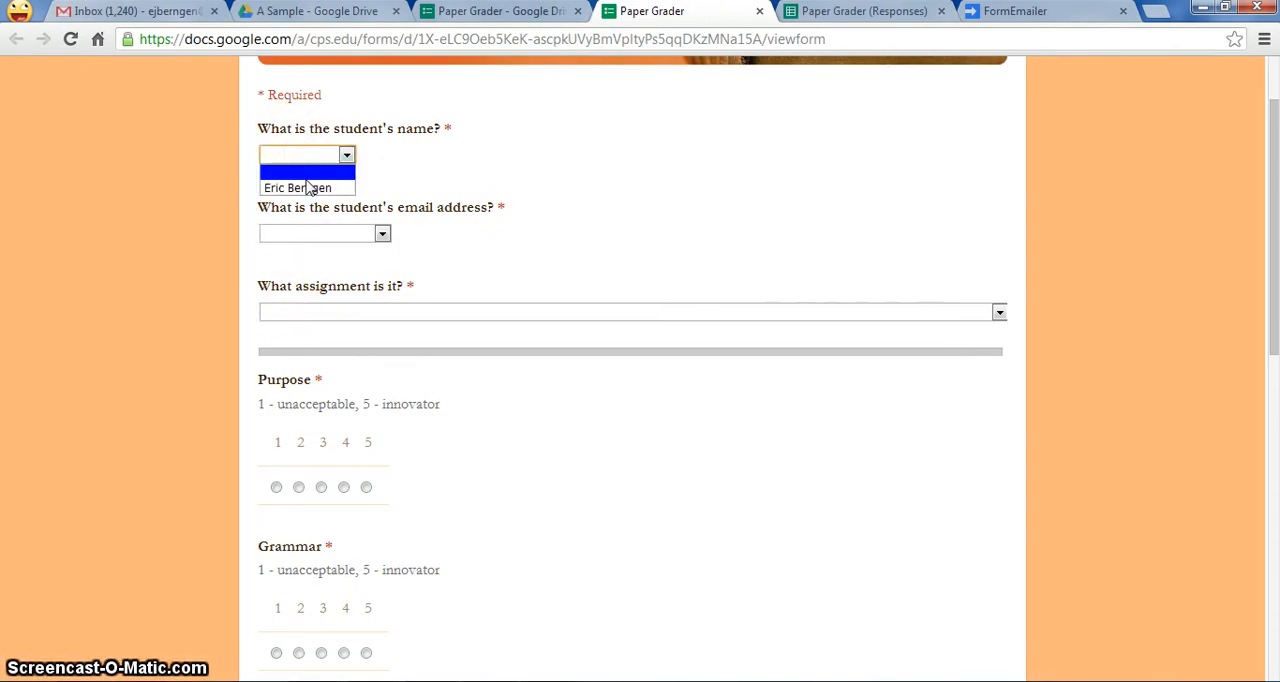
{"action": "left_click", "coordinate": [306, 187]}
{"action": "left_click", "coordinate": [340, 233]}
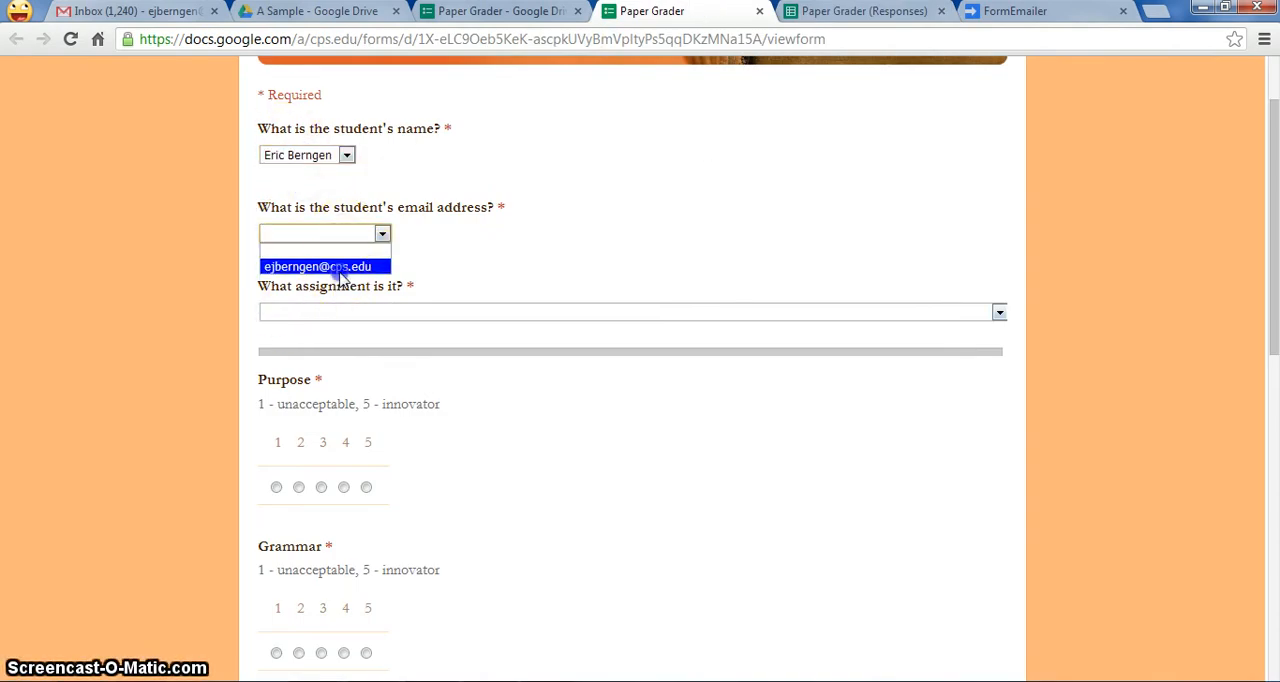
{"action": "left_click", "coordinate": [340, 268]}
{"action": "left_click", "coordinate": [343, 312]}
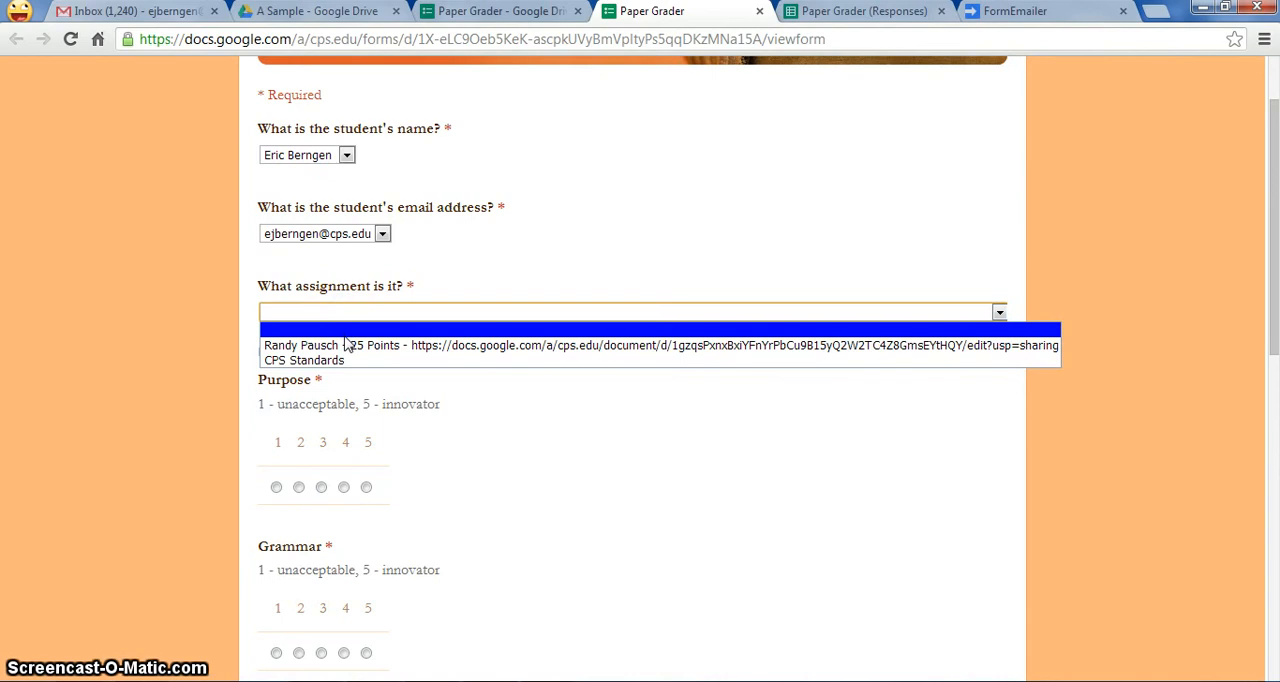
{"action": "left_click", "coordinate": [346, 345]}
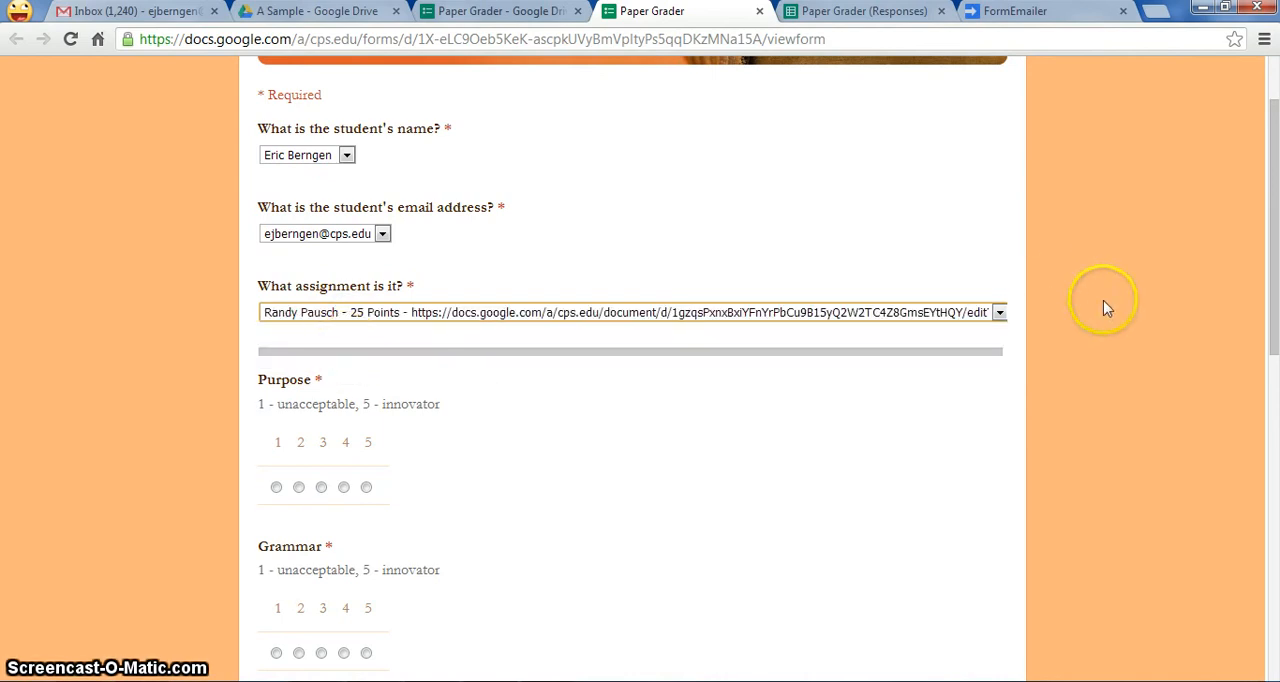
- Rate Purpose, Grammar, Content, Length and Organization 5 each on the form
{"action": "scroll", "coordinate": [1268, 300], "scroll_direction": "down", "scroll_amount": 2}
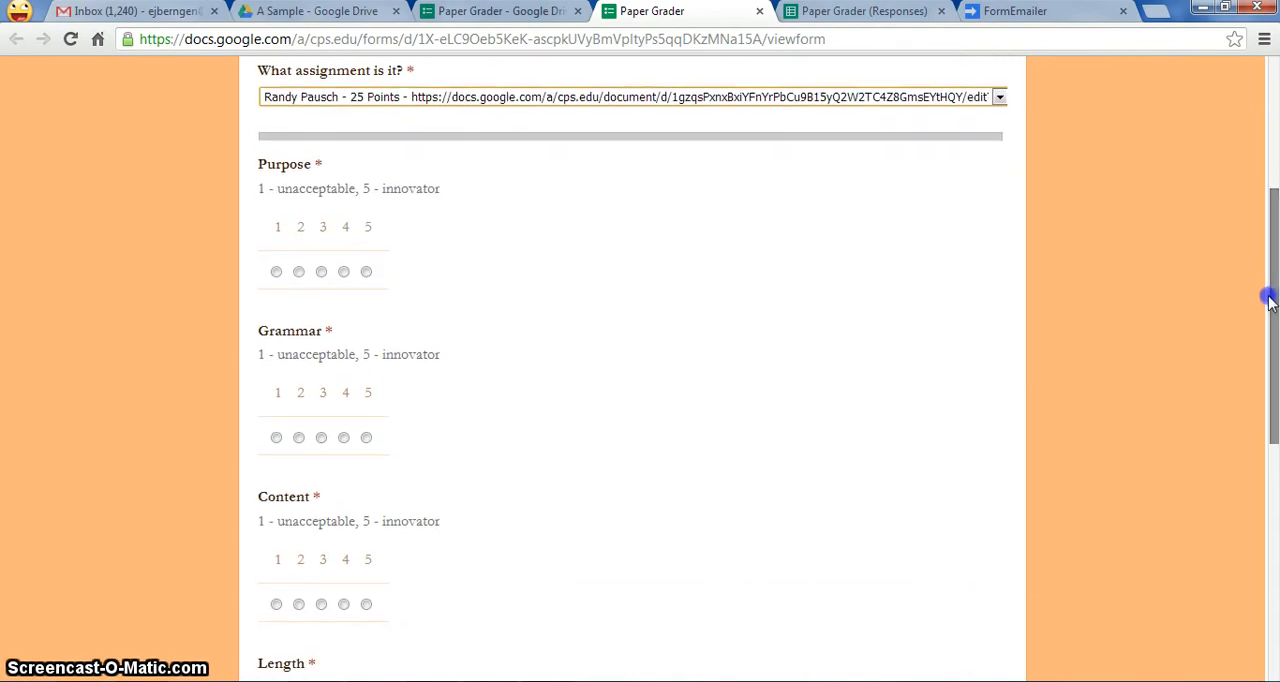
{"action": "left_click", "coordinate": [365, 273]}
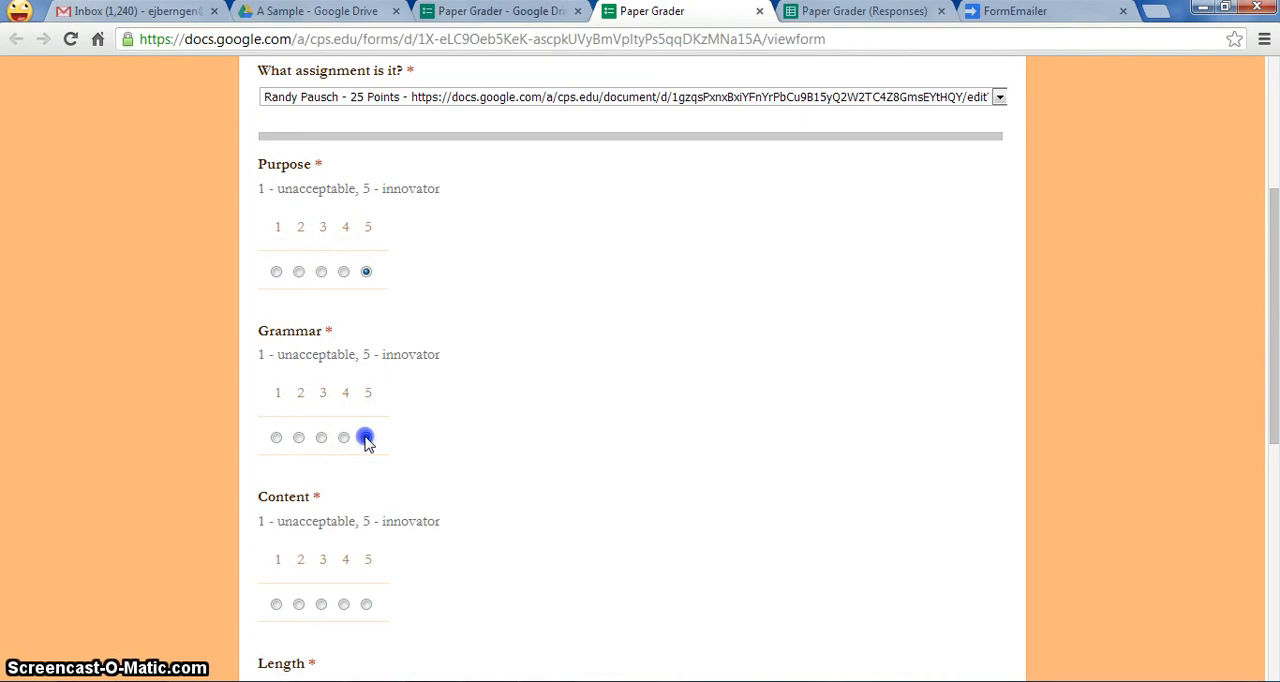
{"action": "left_click_drag", "start_coordinate": [1266, 376], "coordinate": [1262, 504]}
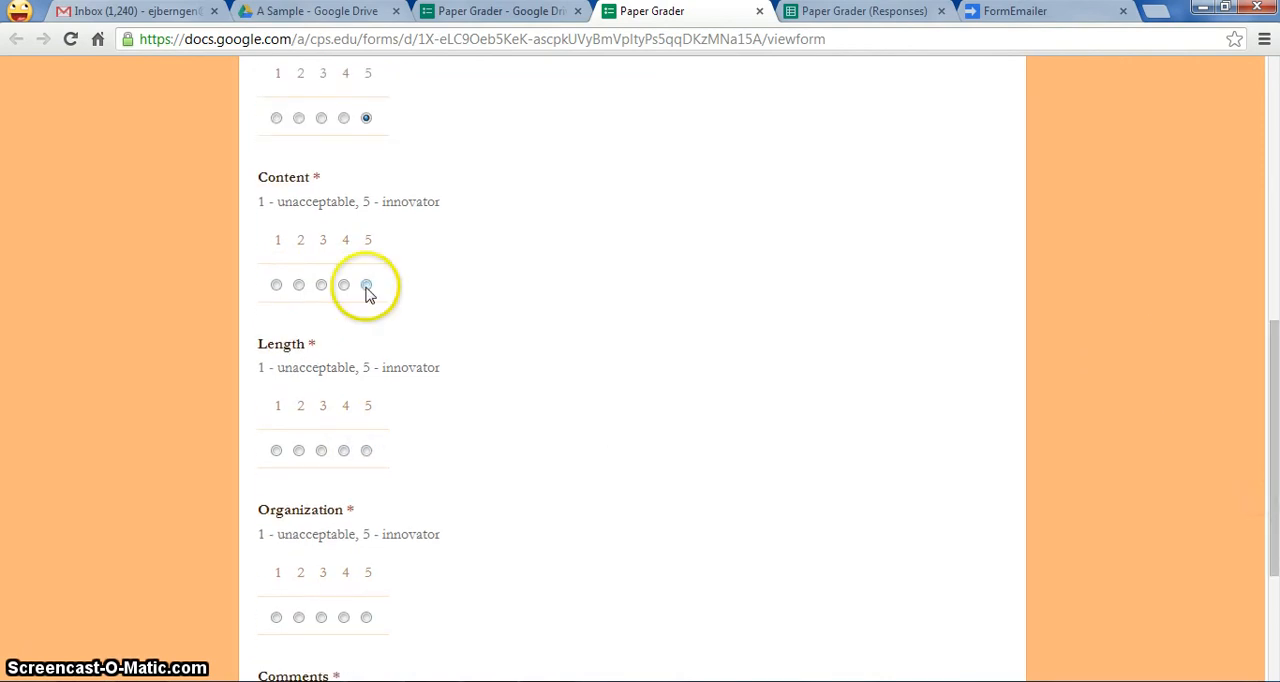
{"action": "left_click", "coordinate": [366, 451]}
{"action": "left_click", "coordinate": [367, 622]}
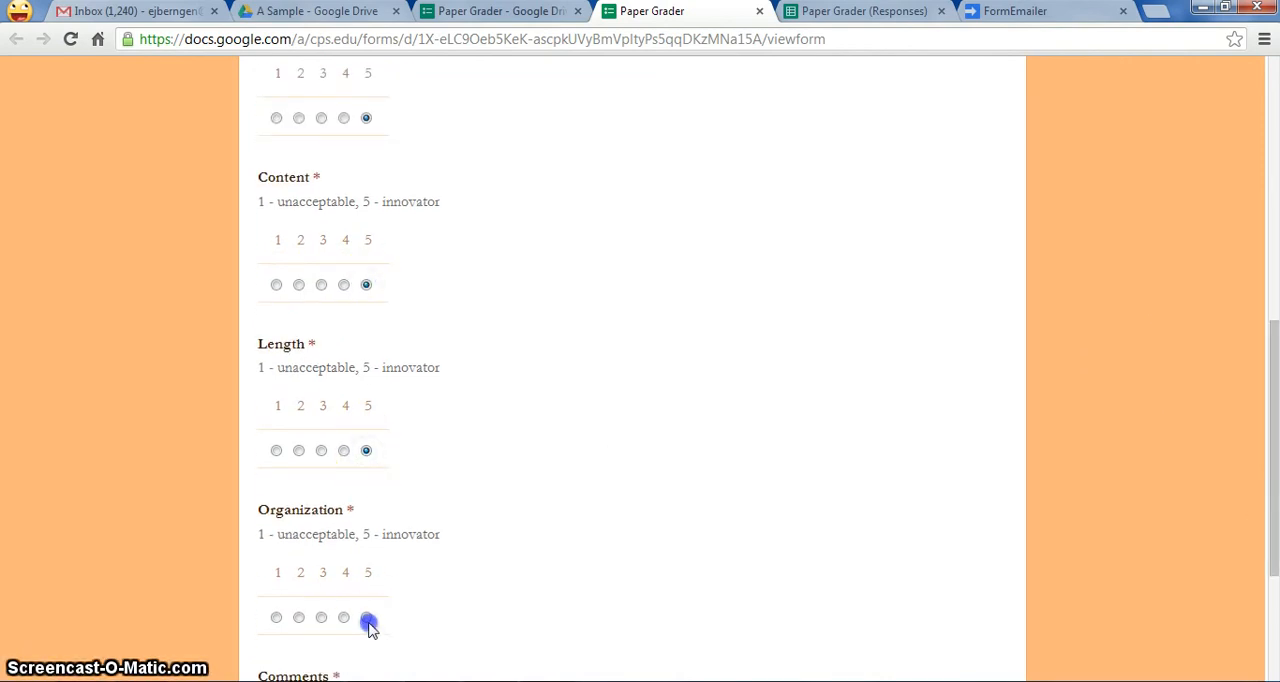
- Choose the "Run-on Sentences" comment and submit the form response
{"action": "scroll", "coordinate": [1274, 480], "scroll_direction": "down", "scroll_amount": 3}
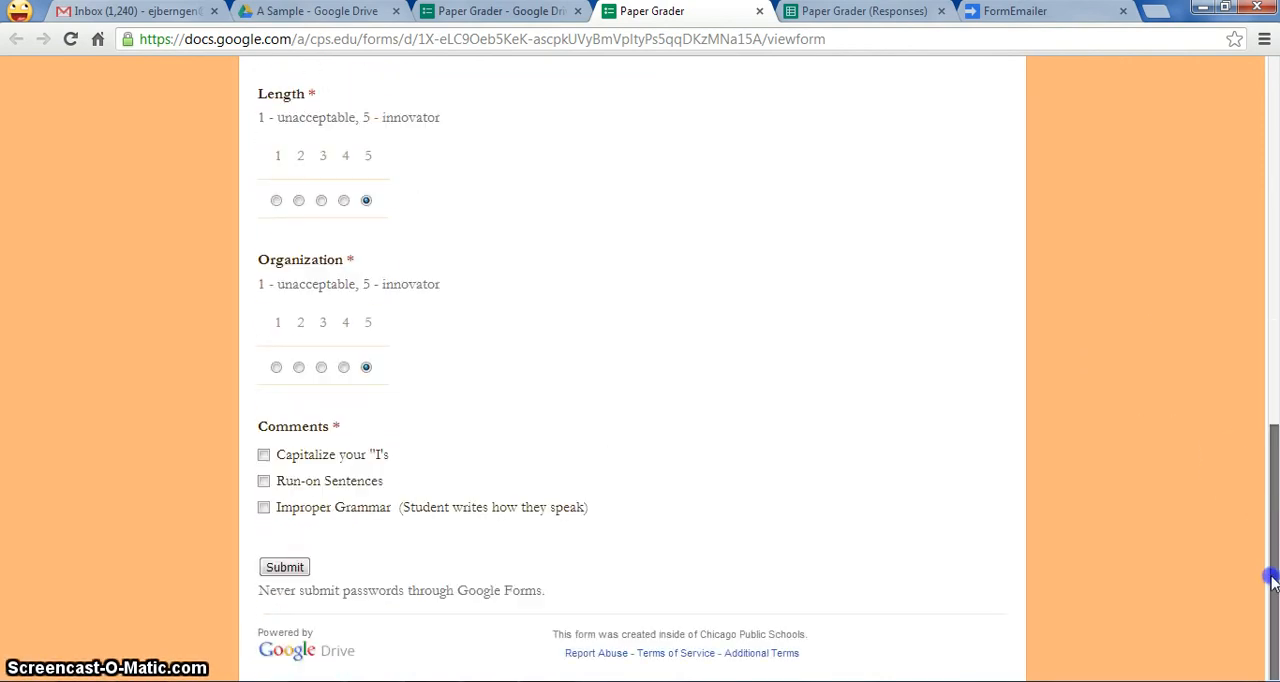
{"action": "left_click", "coordinate": [265, 481]}
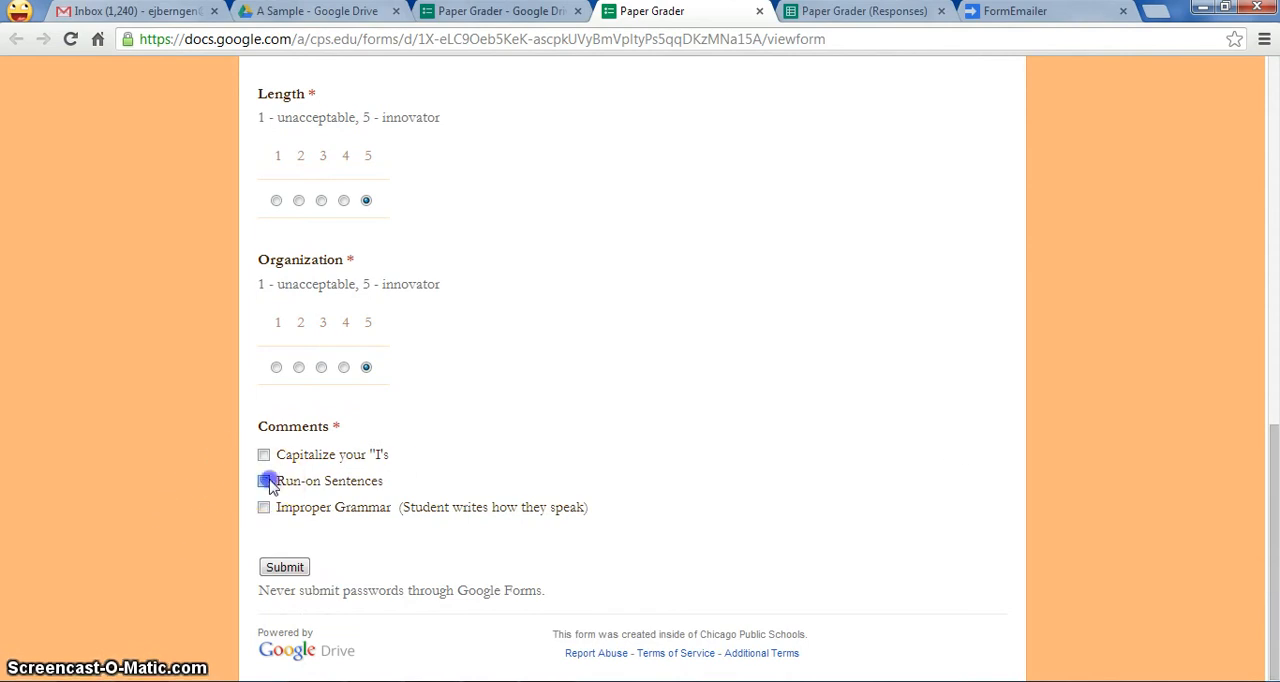
{"action": "left_click", "coordinate": [285, 570]}
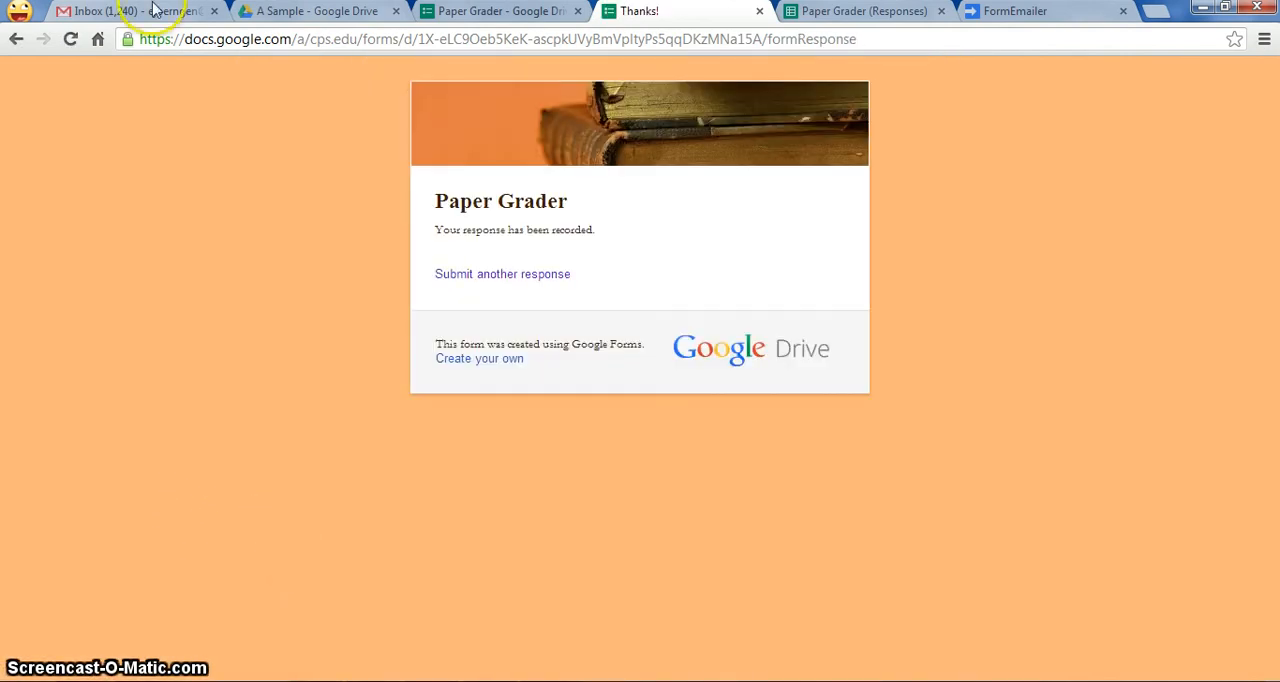
- Switch to the Gmail inbox, refresh it, and open the newest "Paper Graded" email to check its scores and assignment link
{"action": "left_click", "coordinate": [140, 11]}
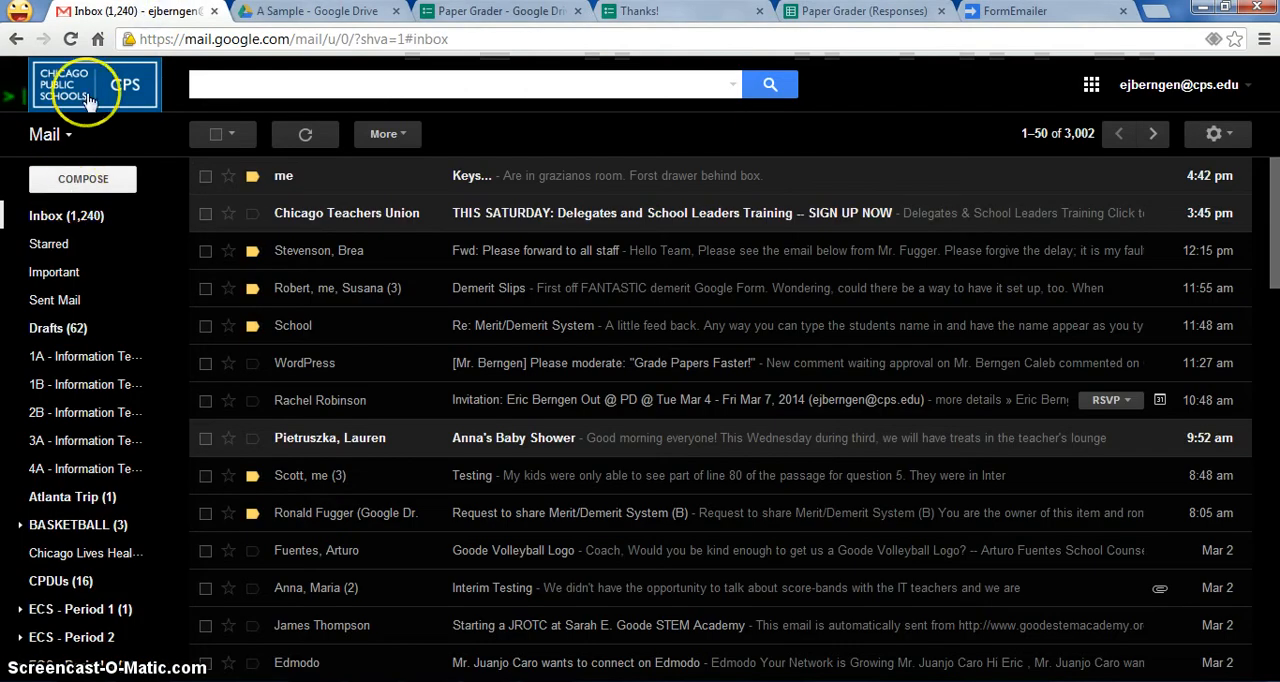
{"action": "left_click", "coordinate": [70, 39]}
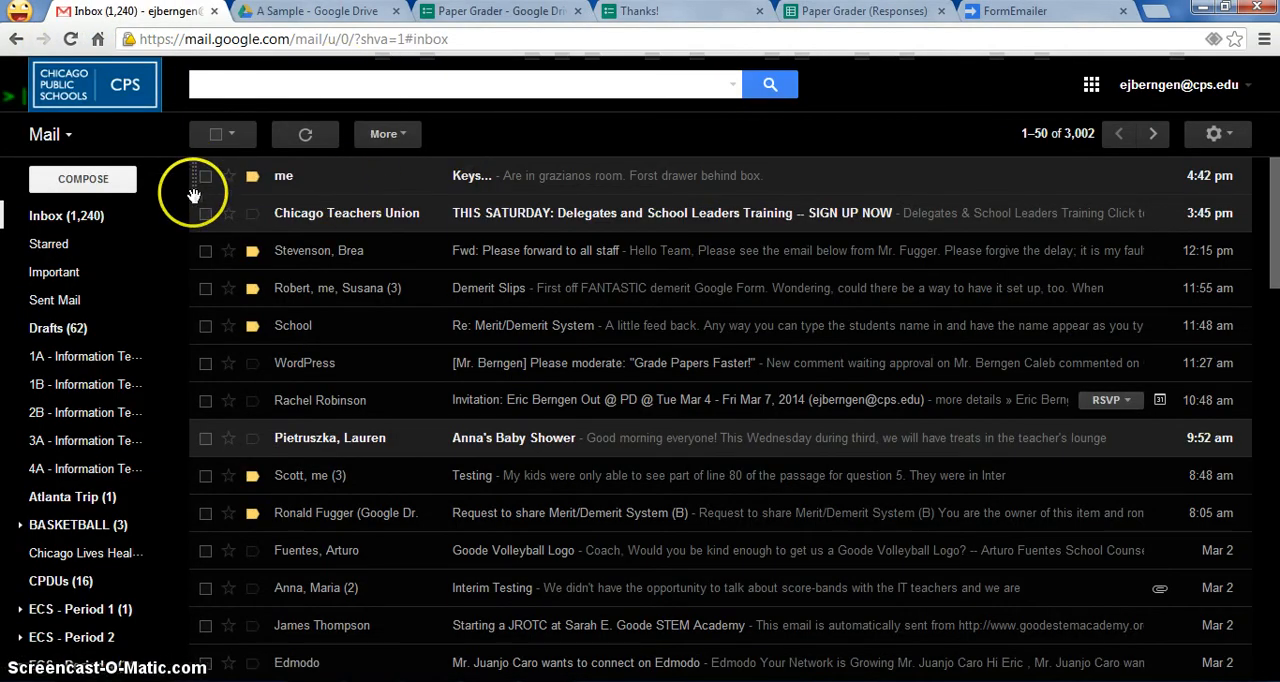
{"action": "left_click", "coordinate": [71, 39]}
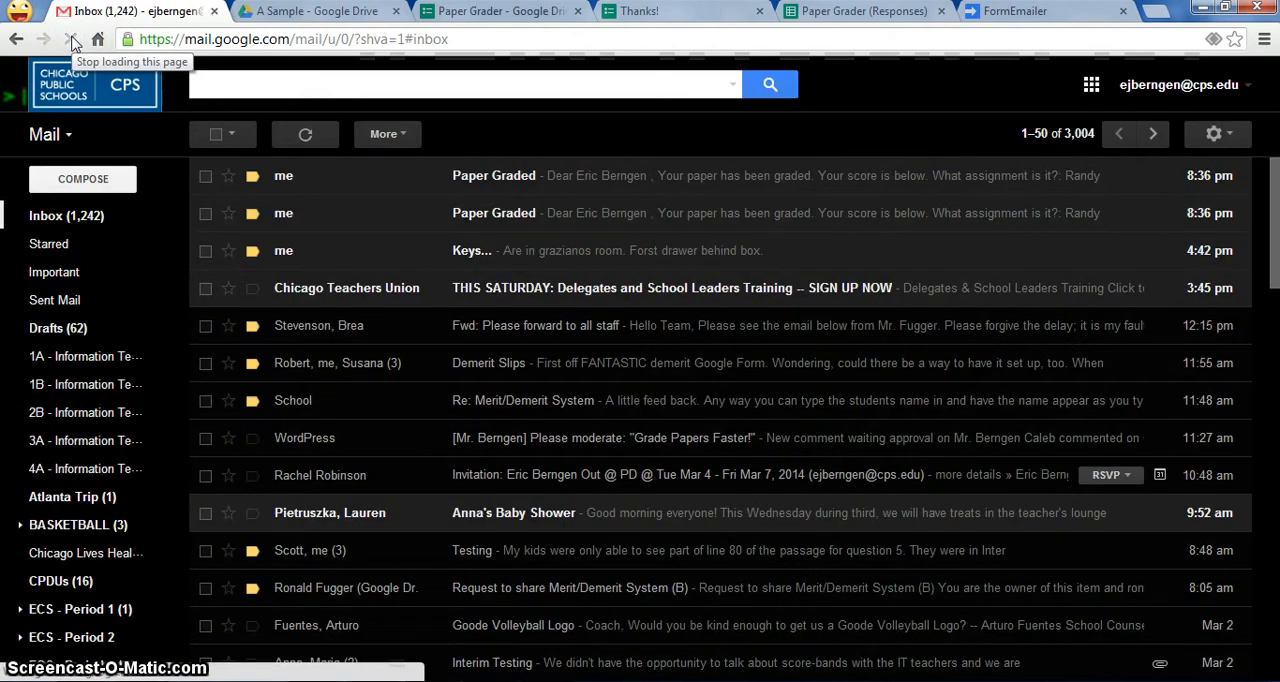
{"action": "left_click", "coordinate": [539, 175]}
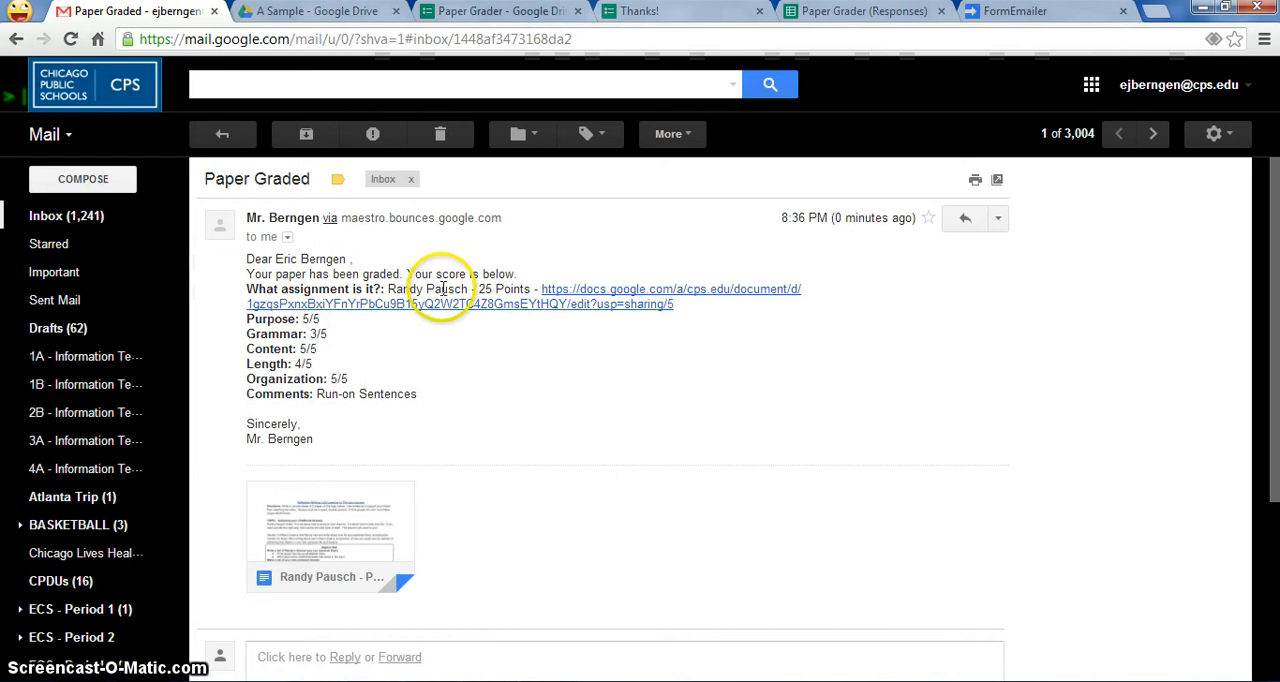
{"action": "mouse_move", "coordinate": [318, 553]}
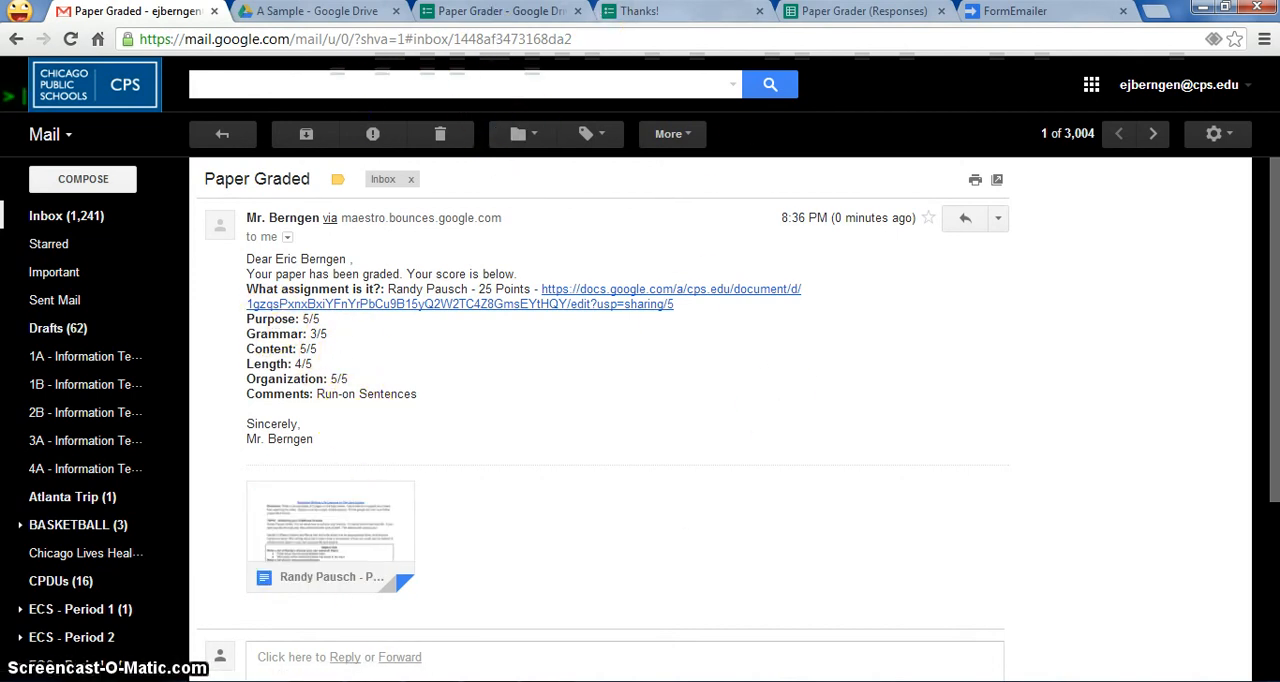
- Switch to the Paper Grader (Responses) spreadsheet and total the five rubric scores in cell L2 with =F2+G2+H2+I2+J2
{"action": "left_click", "coordinate": [500, 12]}
{"action": "left_click", "coordinate": [635, 12]}
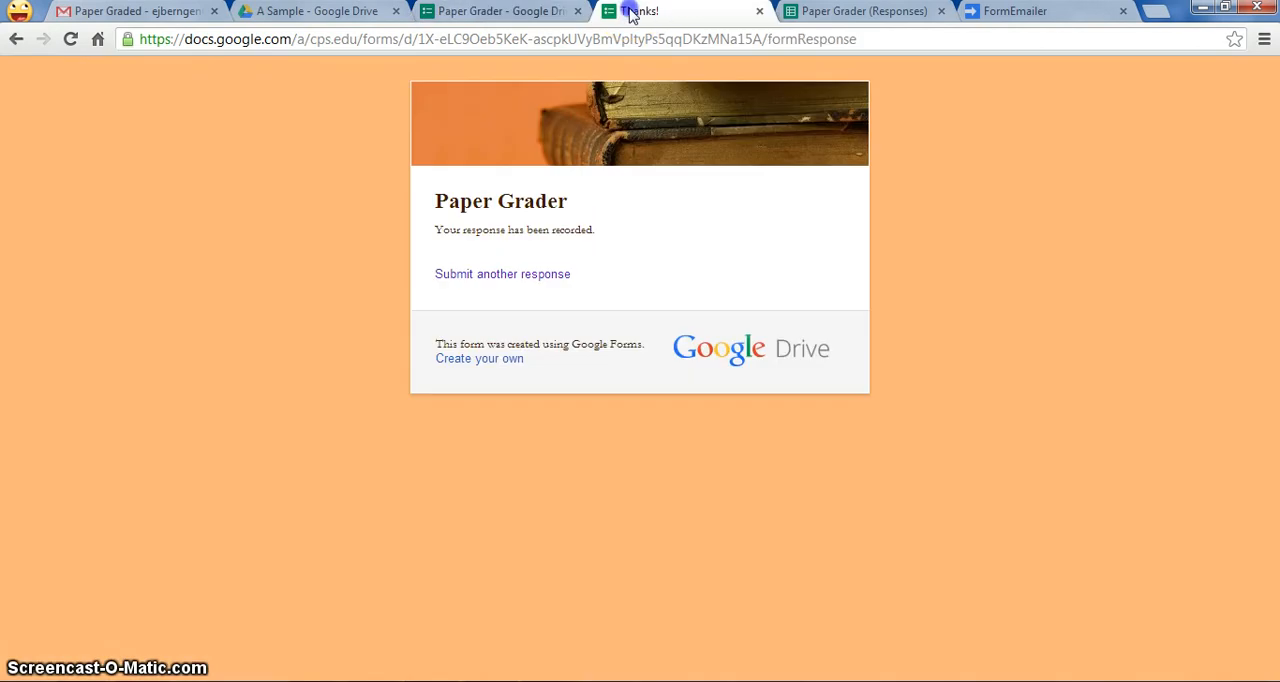
{"action": "left_click", "coordinate": [795, 14]}
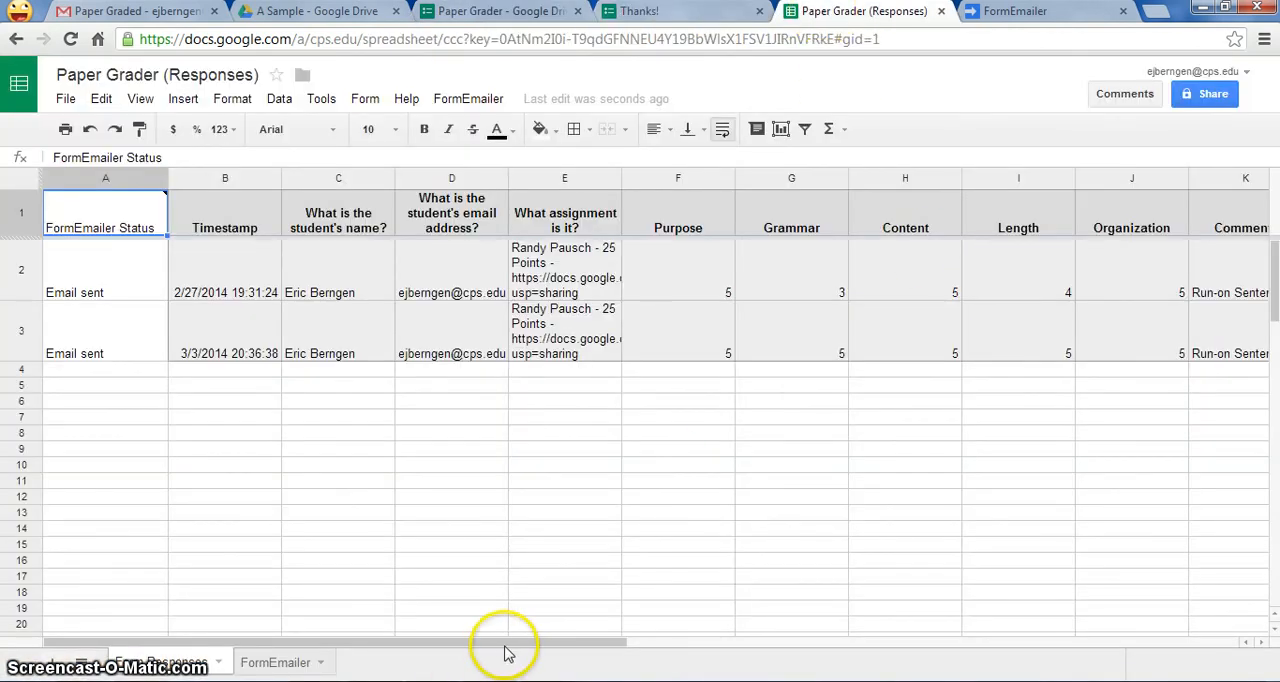
{"action": "left_click_drag", "start_coordinate": [505, 645], "coordinate": [786, 614]}
{"action": "left_click", "coordinate": [767, 272]}
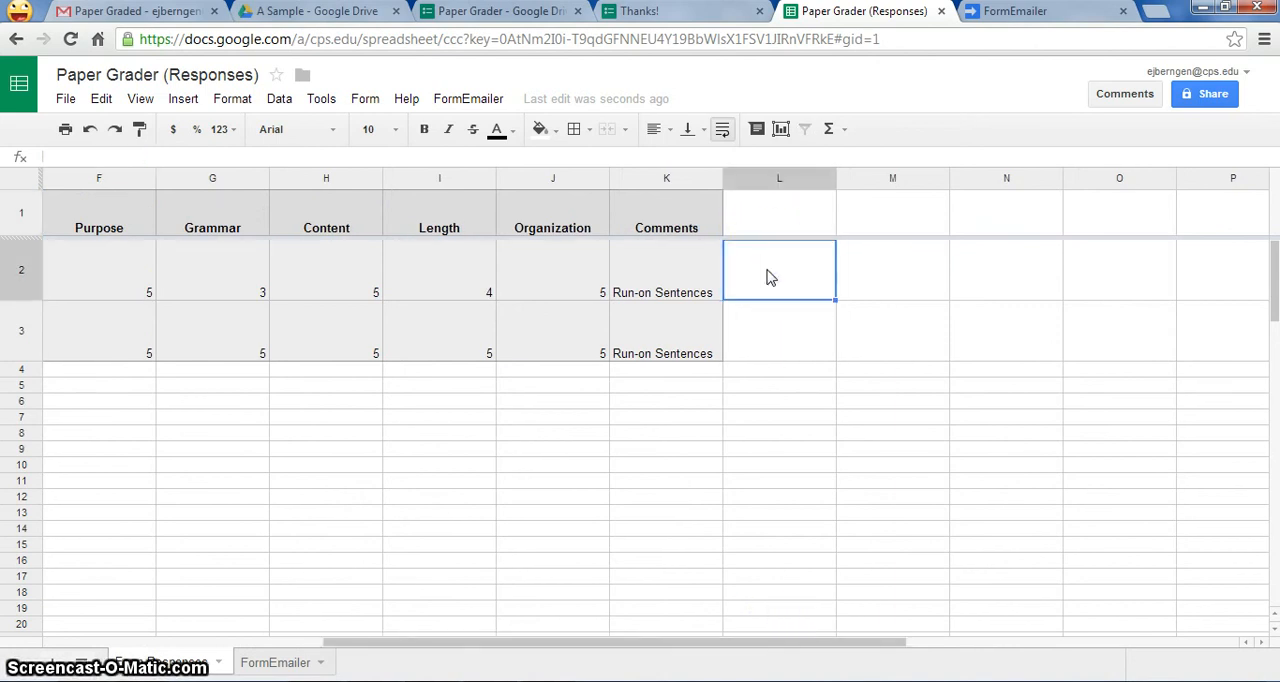
{"action": "type", "text": "="}
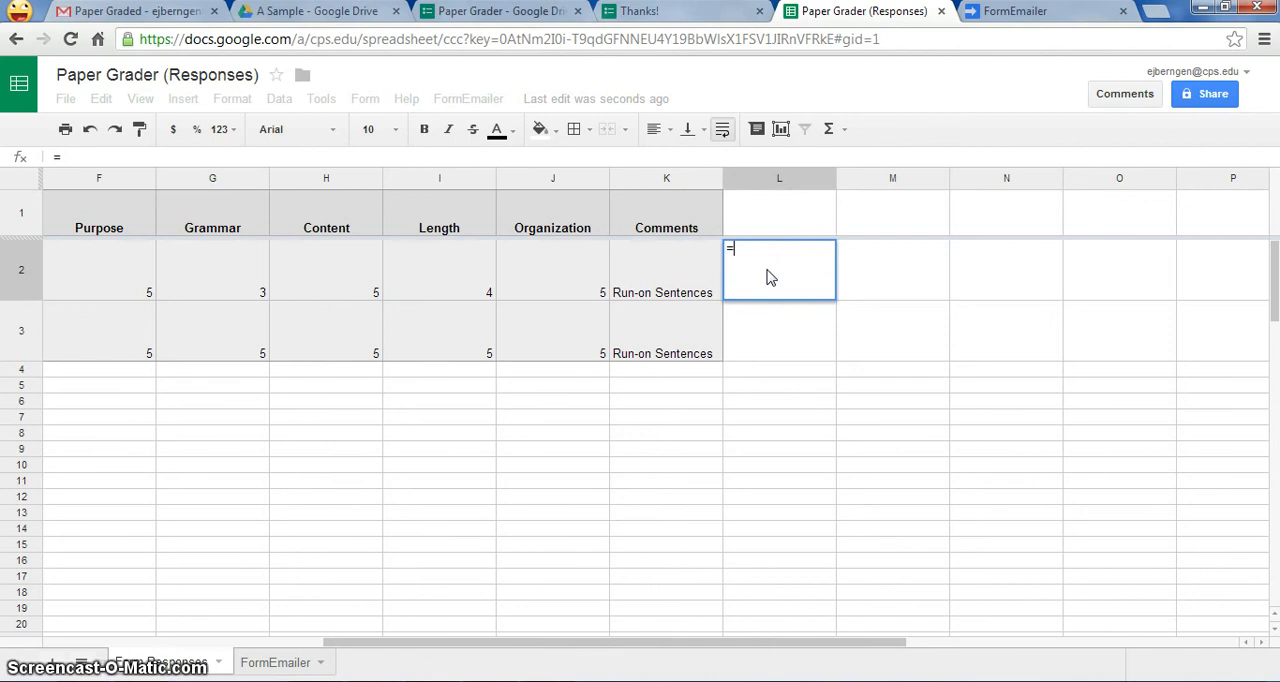
{"action": "type", "text": "f2"}
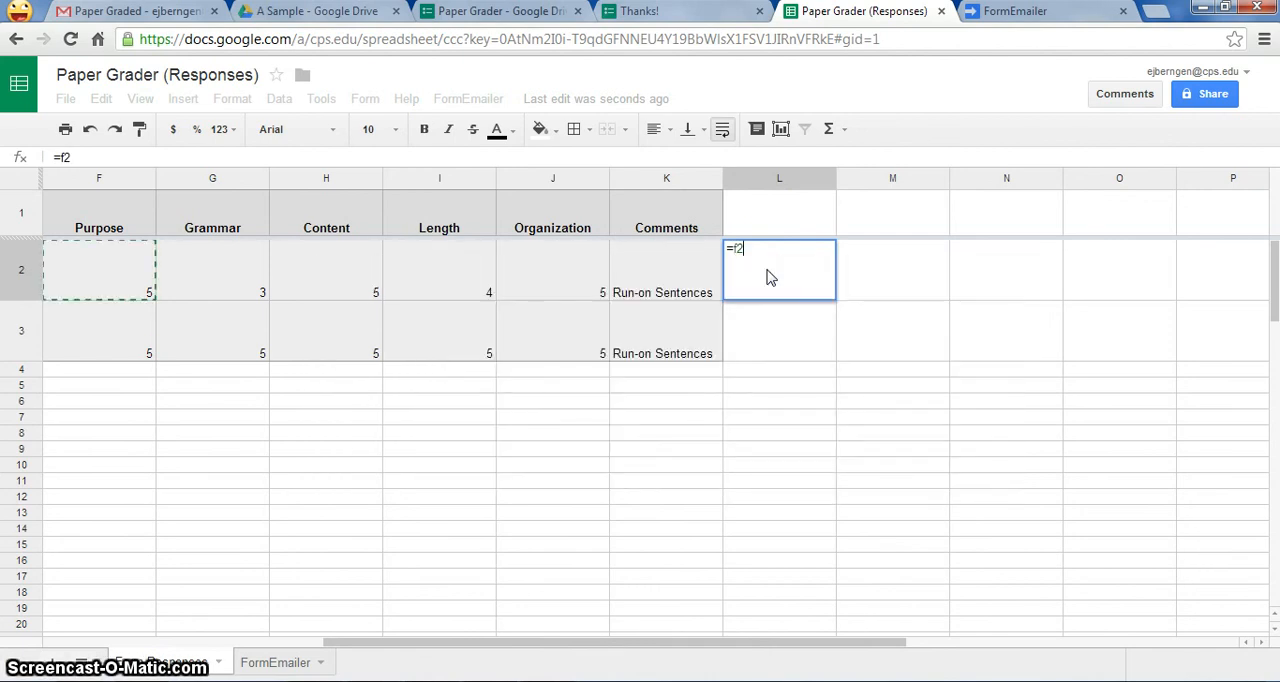
{"action": "type", "text": "+g2+h2"}
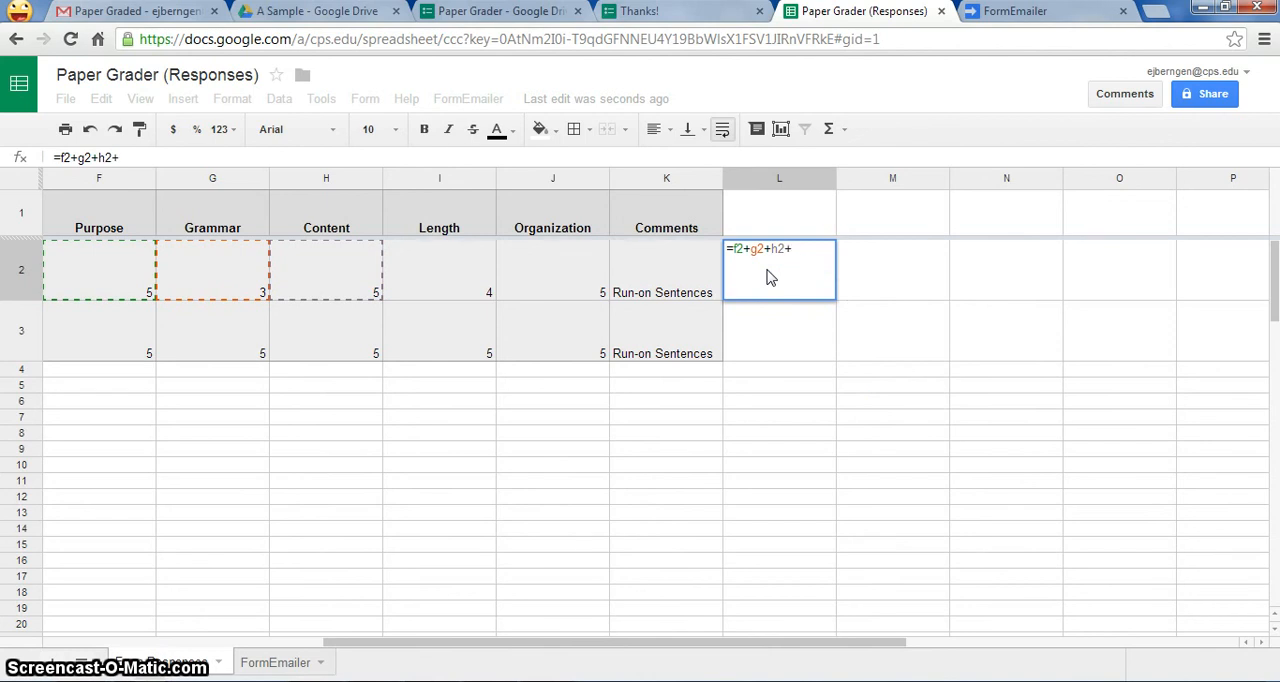
{"action": "type", "text": "+I"}
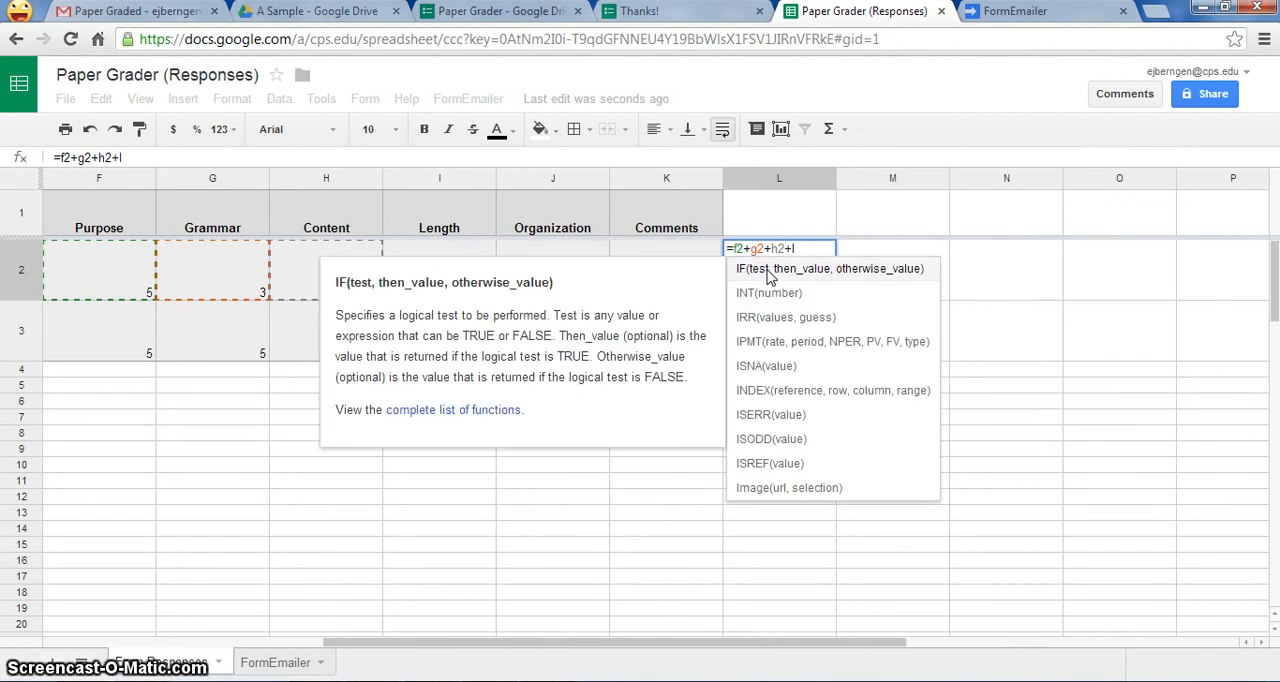
{"action": "type", "text": "2"}
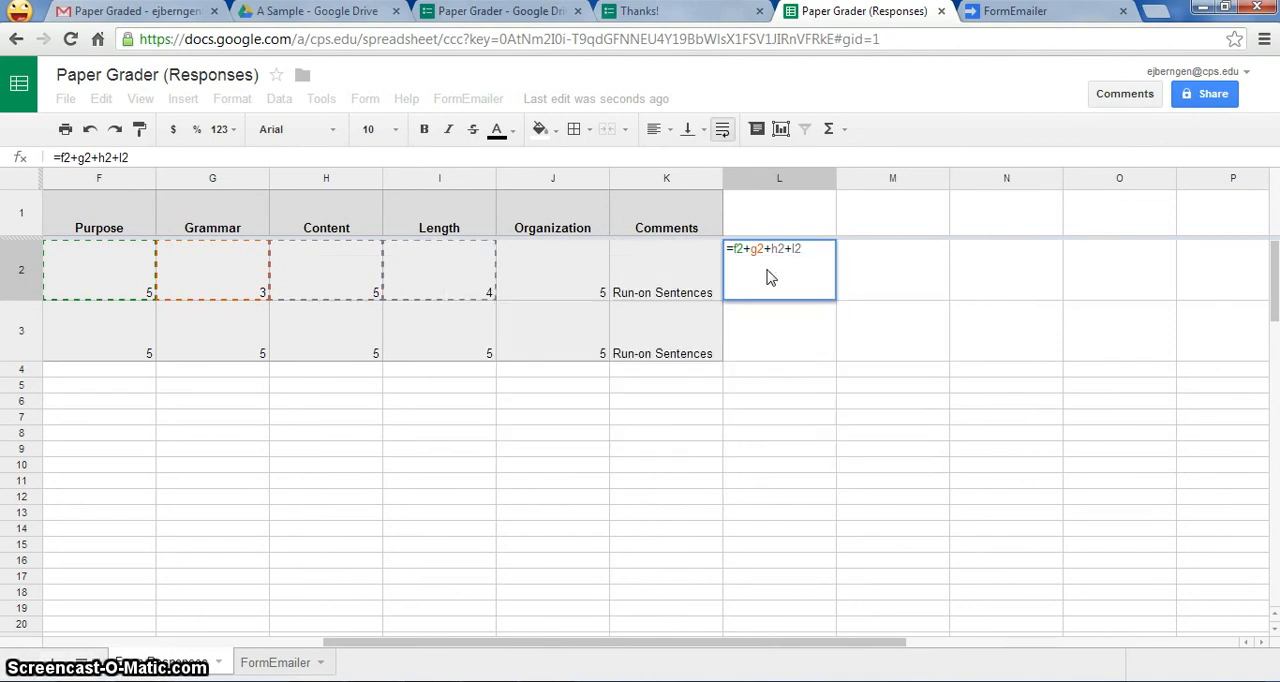
{"action": "type", "text": "+J2"}
{"action": "key", "text": "Return"}
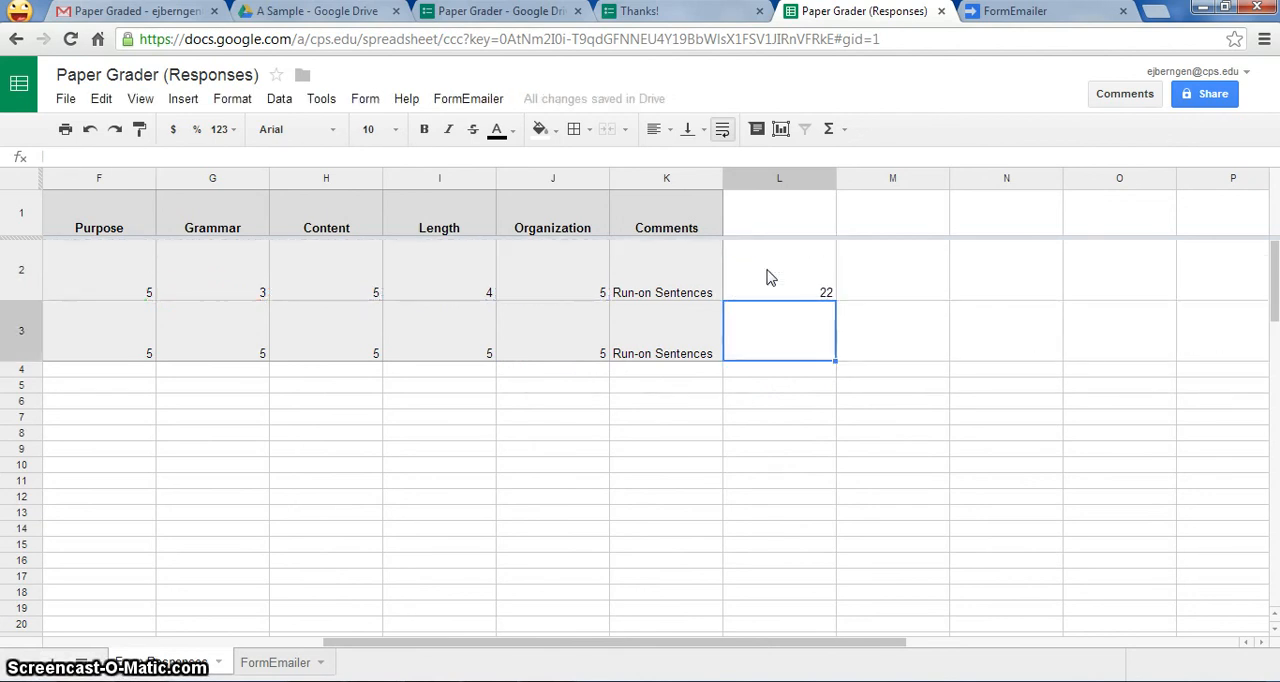
- Fill the total score formula from cell L2 down to L3 for the second response
{"action": "left_click", "coordinate": [824, 289]}
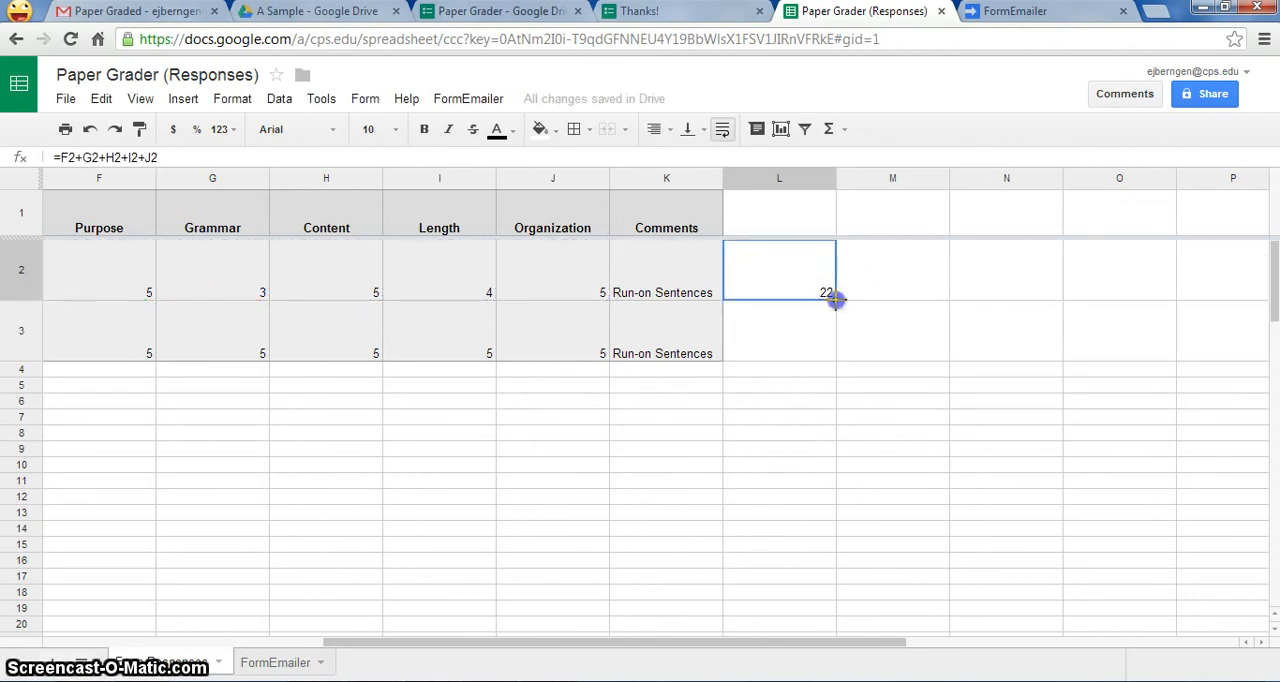
{"action": "left_click_drag", "start_coordinate": [835, 346], "coordinate": [831, 346]}
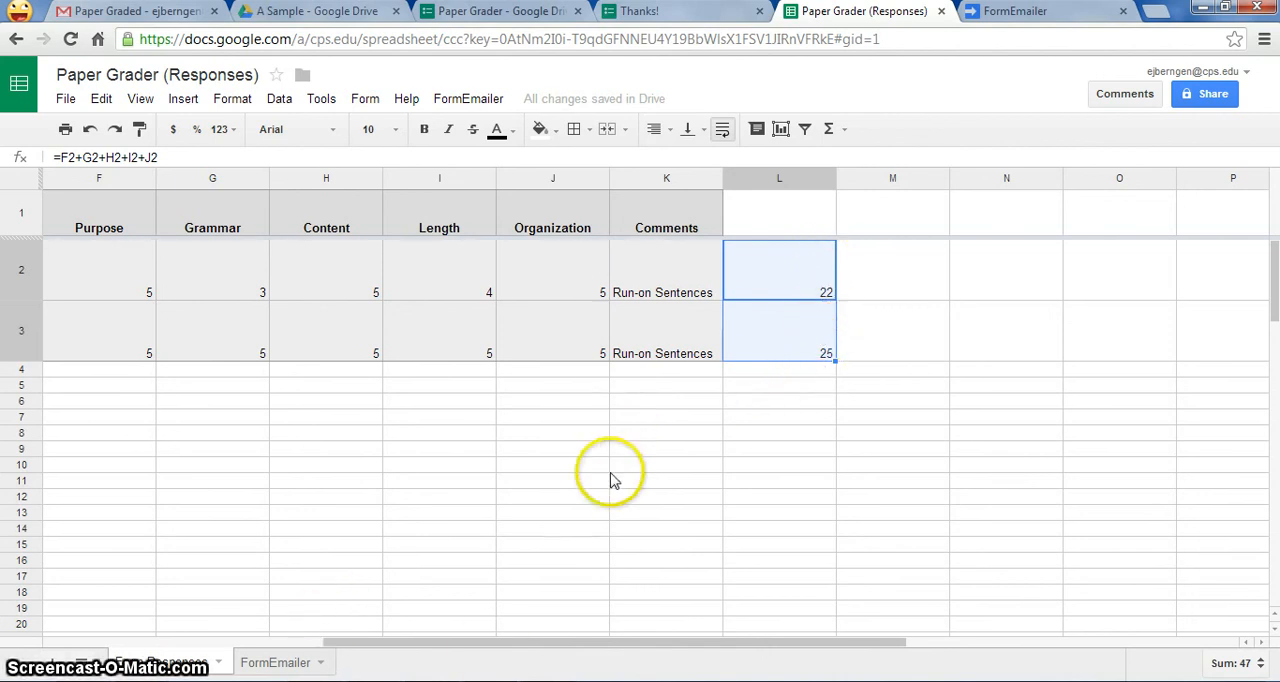
{"action": "left_click_drag", "start_coordinate": [534, 642], "coordinate": [403, 630]}
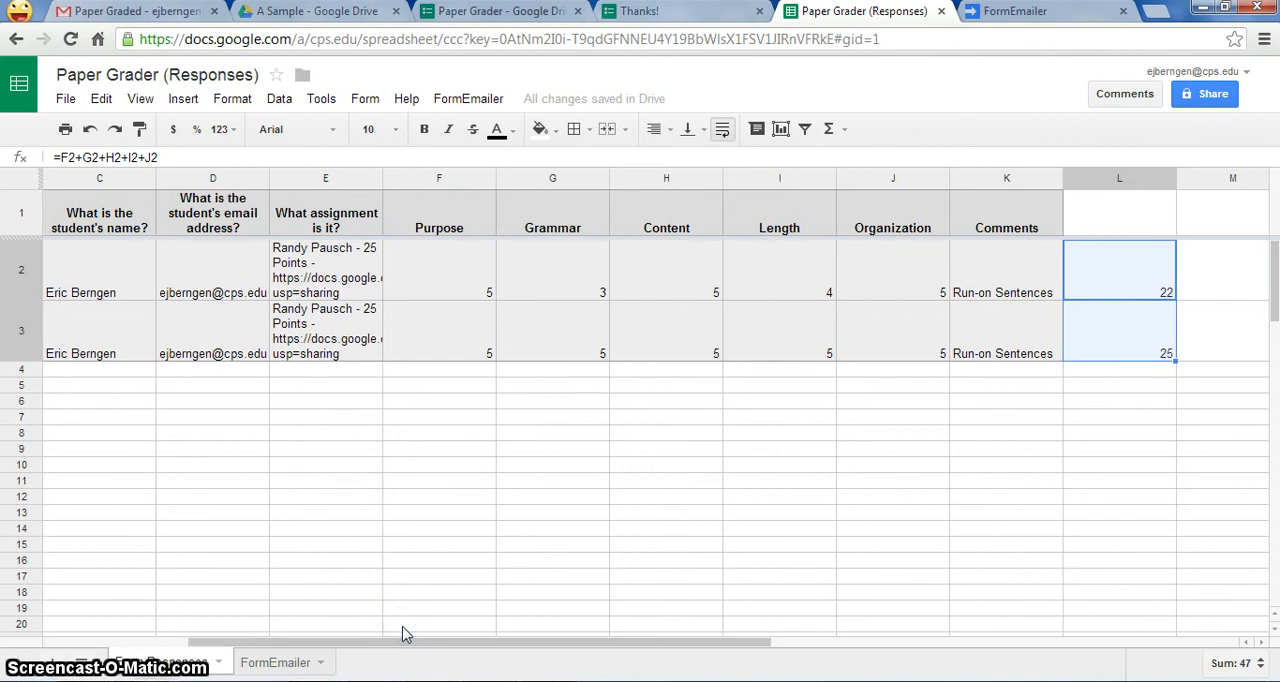
{"action": "left_click", "coordinate": [403, 626]}
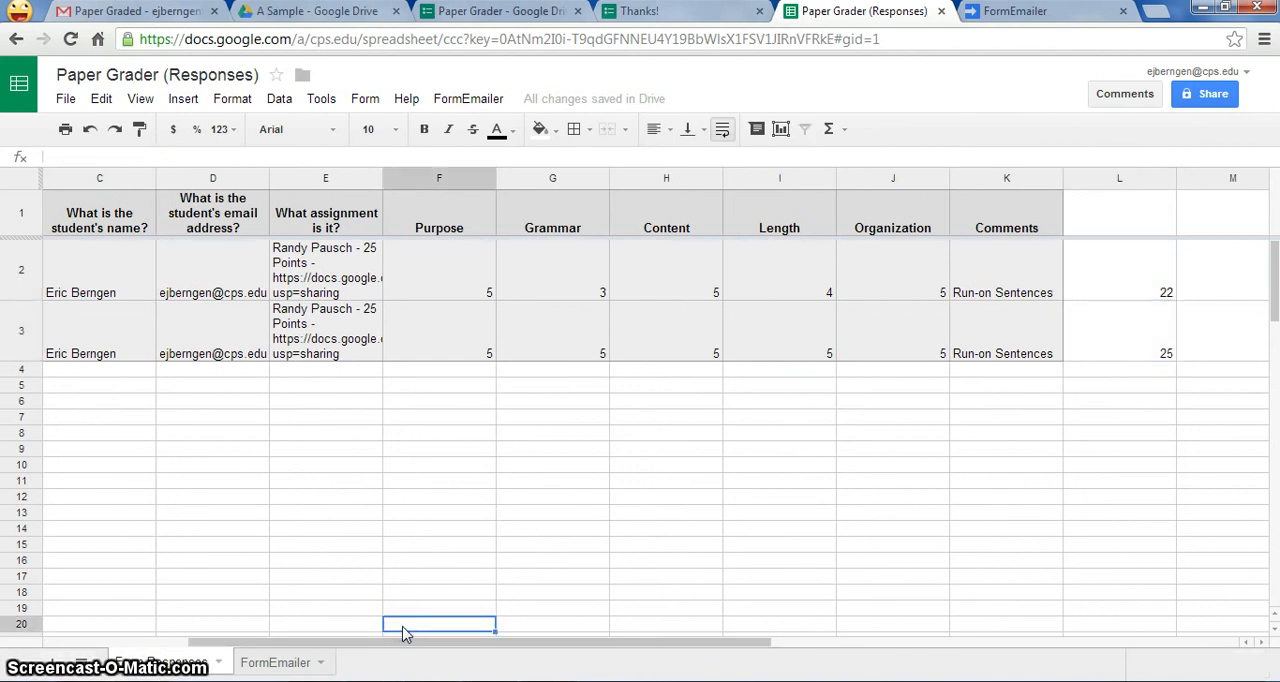